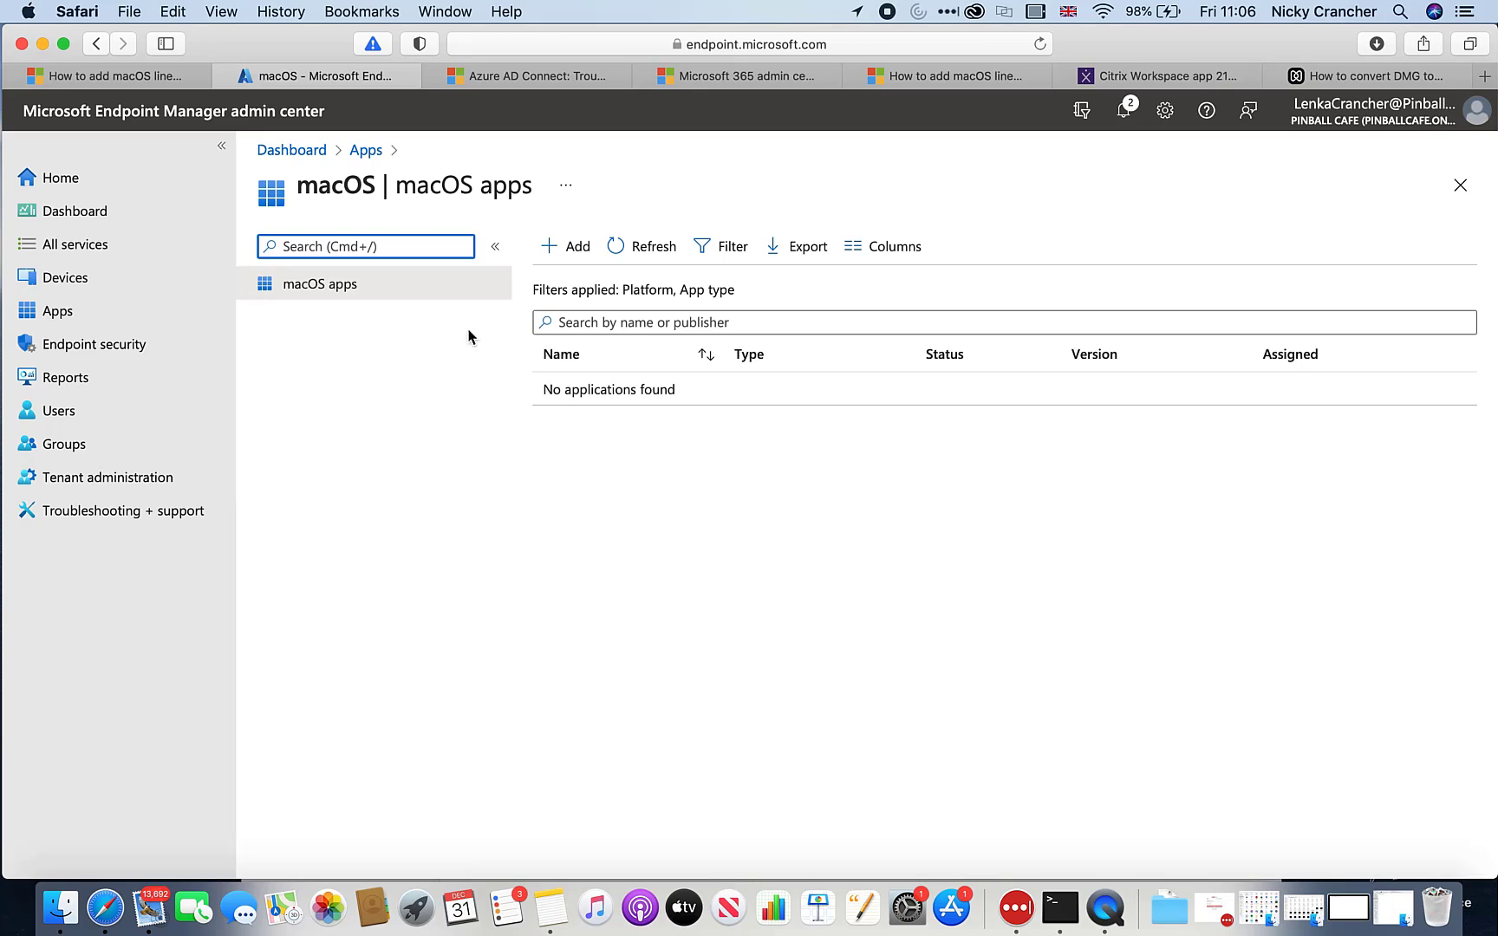
Step: Start adding a macOS app and choose Line-of-business app as its type
{"action": "left_click", "coordinate": [577, 248]}
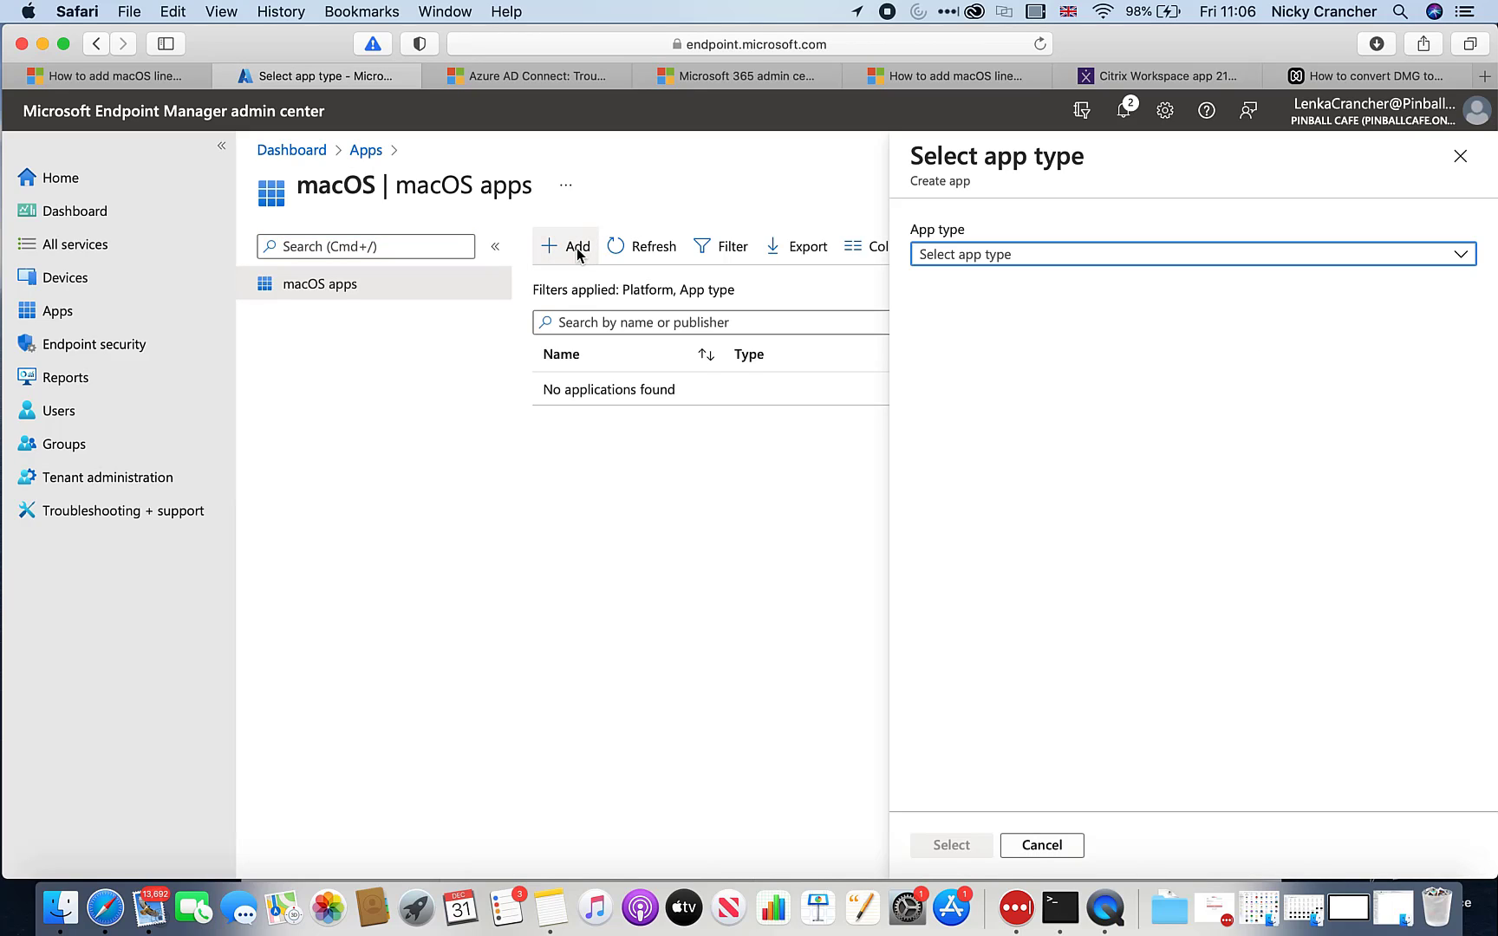
{"action": "left_click", "coordinate": [1233, 256]}
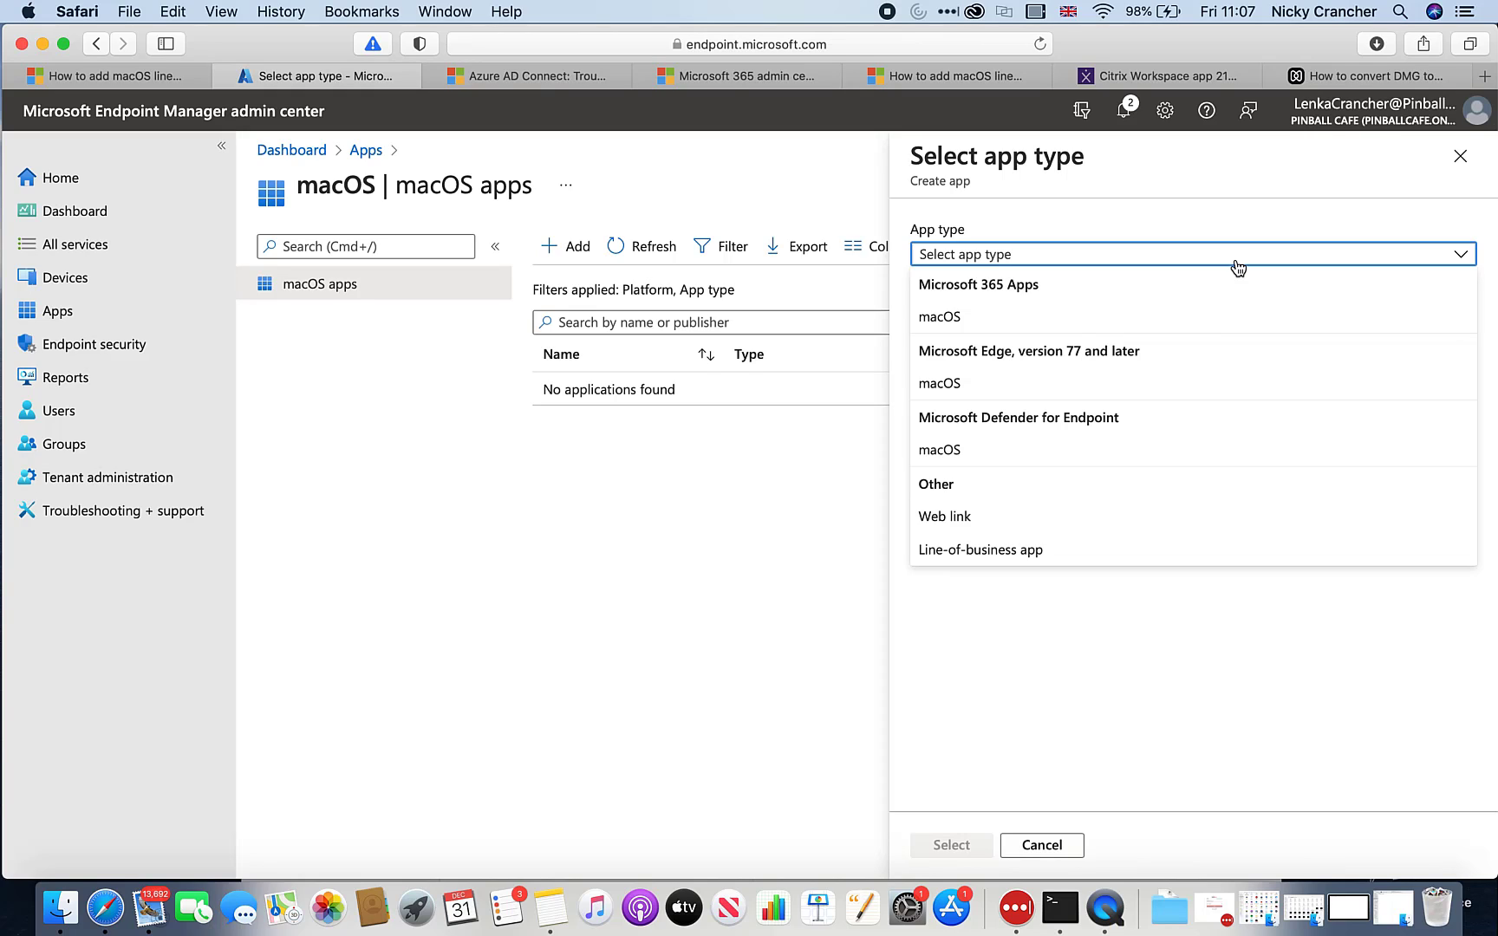
{"action": "left_click", "coordinate": [1125, 515]}
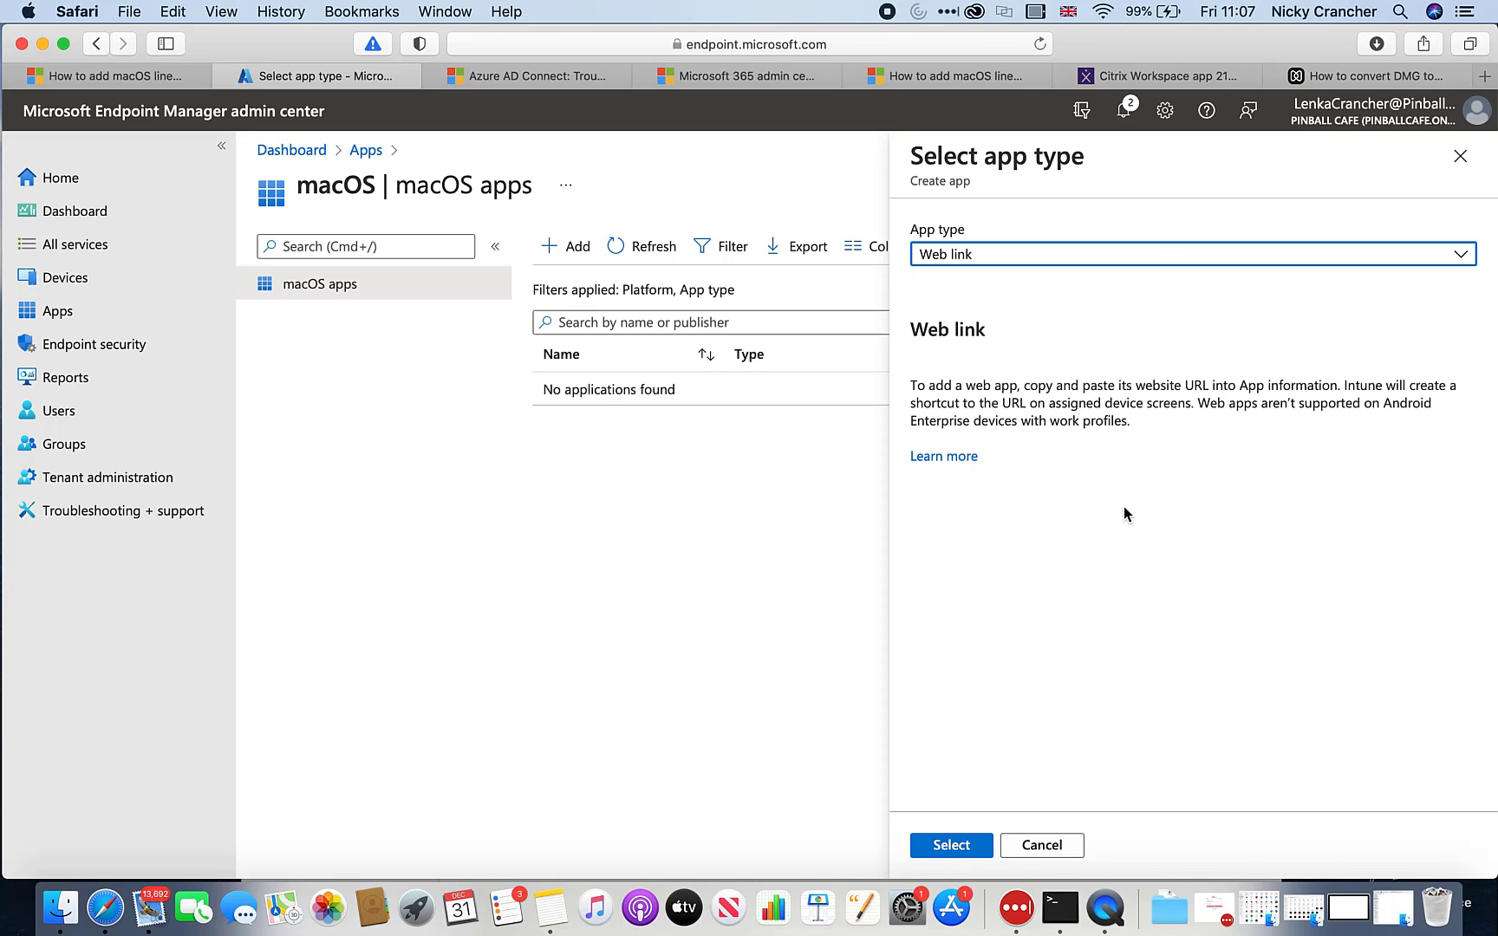
{"action": "left_click", "coordinate": [1140, 257]}
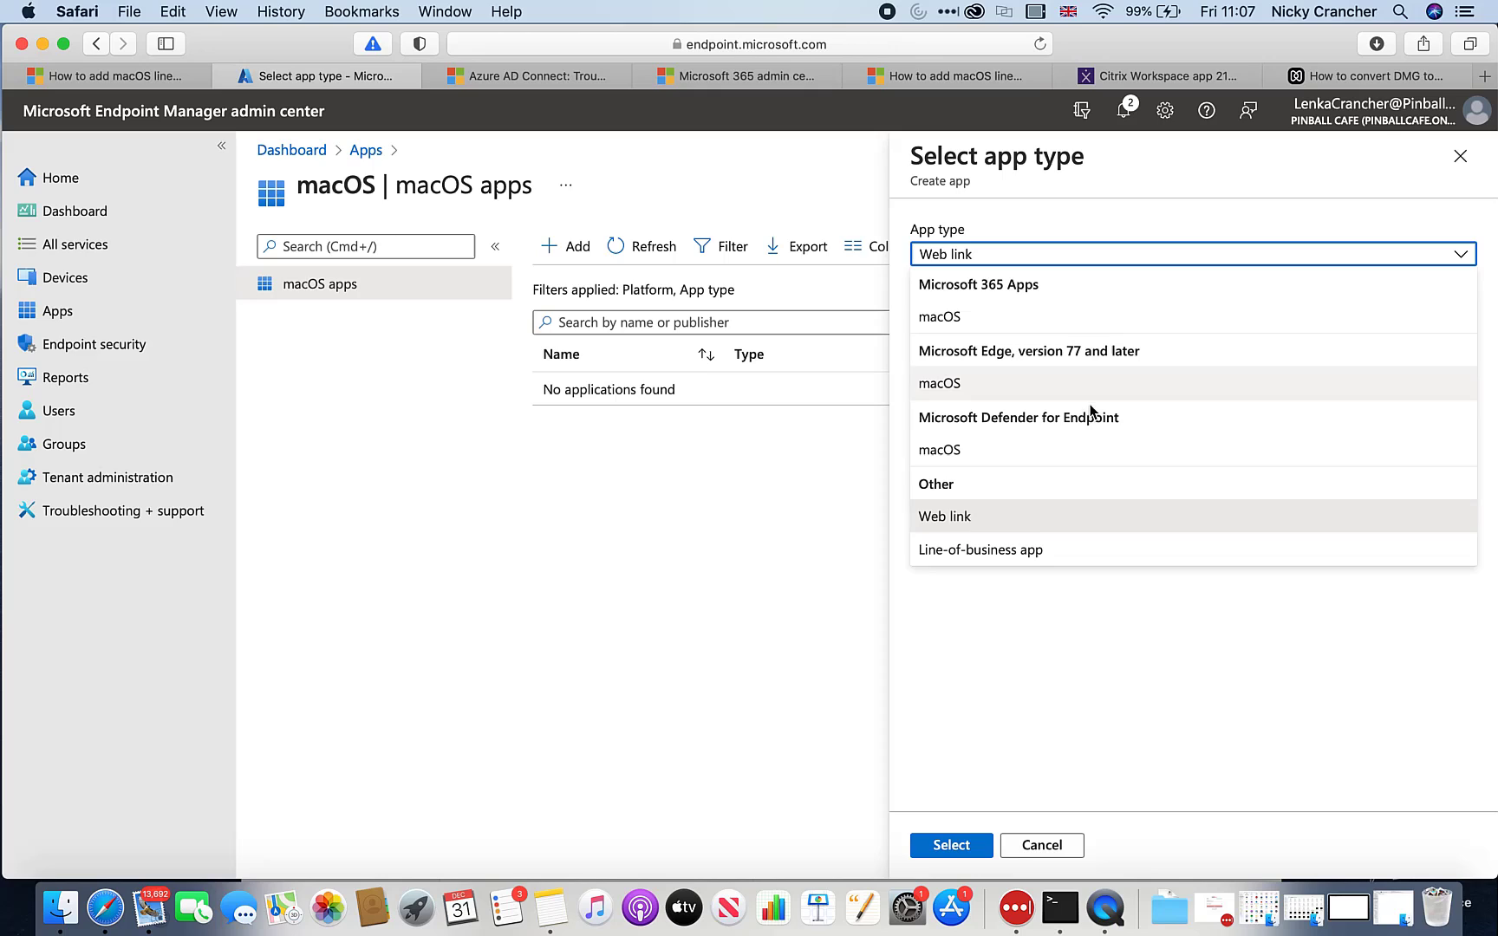
{"action": "left_click", "coordinate": [1026, 559]}
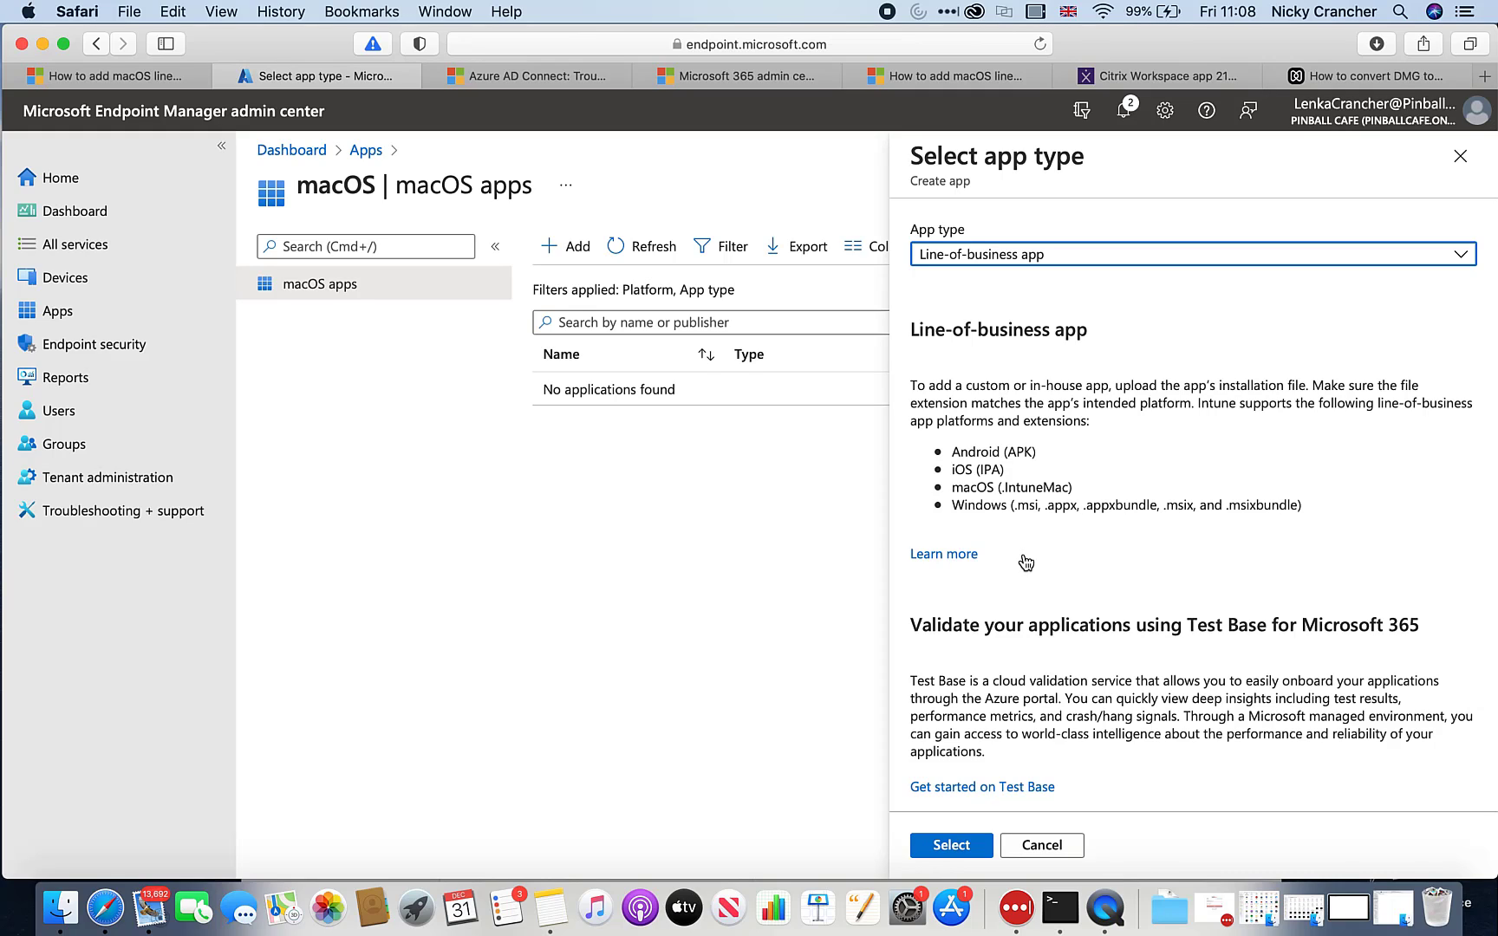
Step: Examine the Microsoft Docs article on macOS line-of-business apps for the packaging prerequisites and the IntuneAppUtil sample commands
{"action": "left_click", "coordinate": [937, 83]}
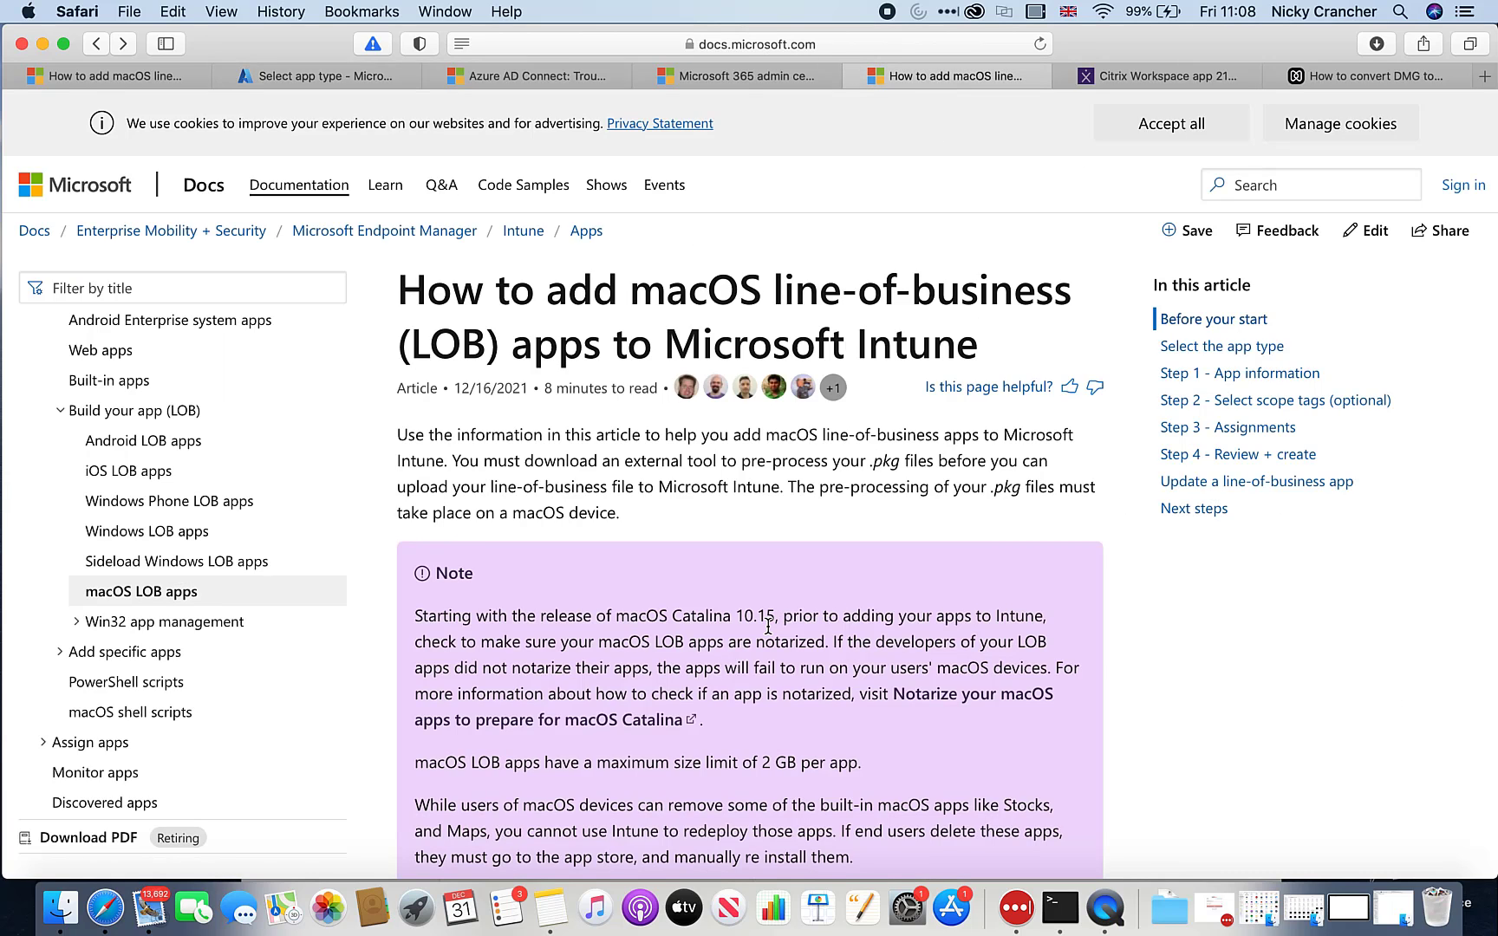
{"action": "scroll", "coordinate": [768, 626], "scroll_direction": "down", "scroll_amount": 5}
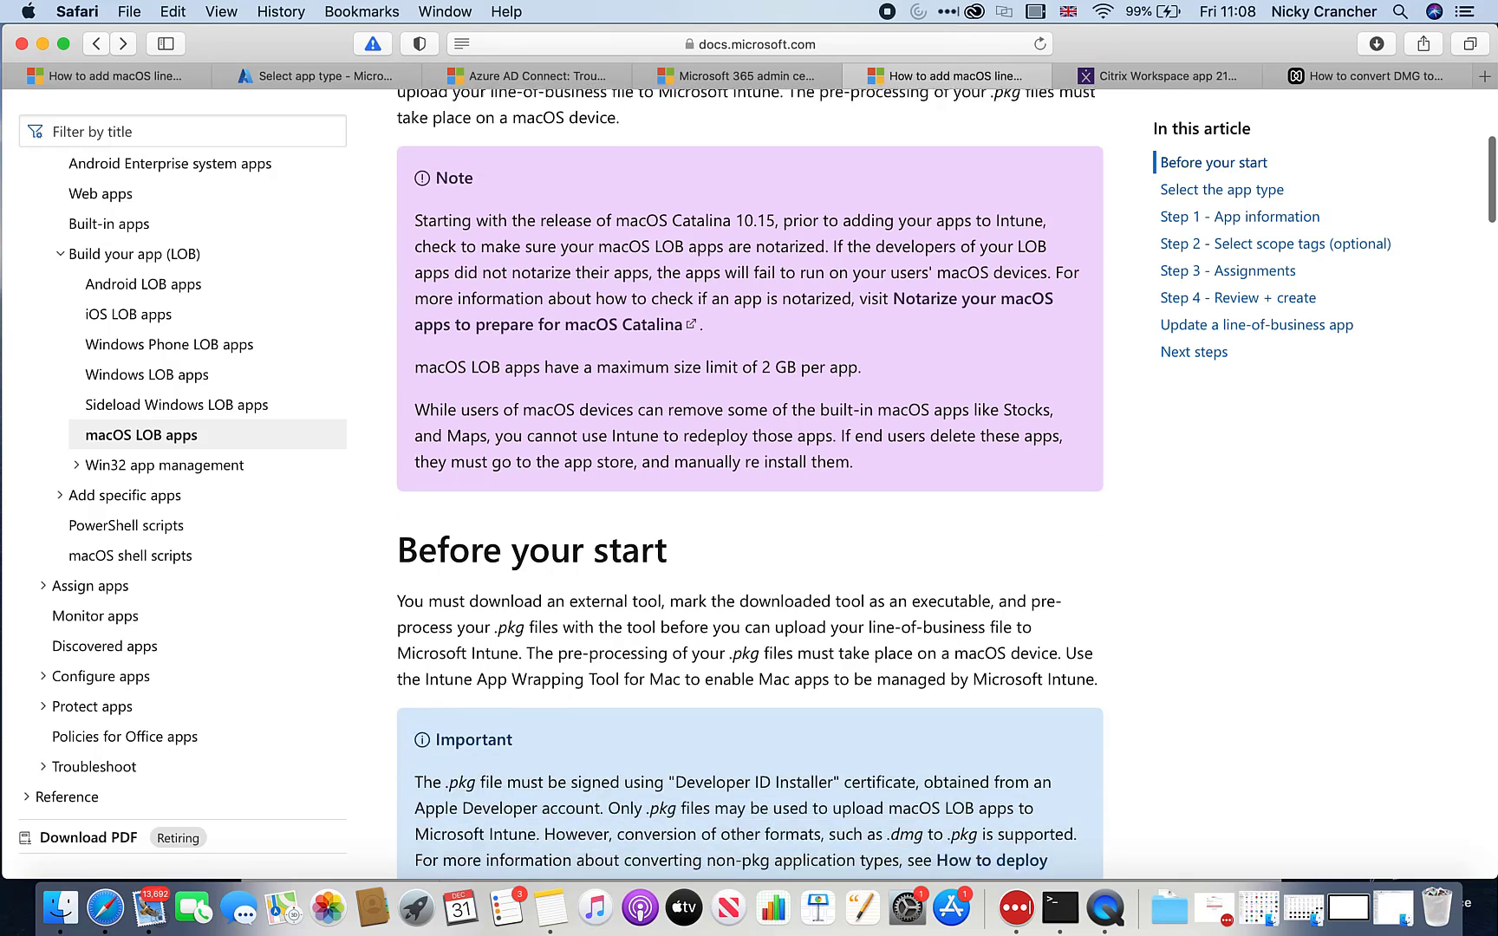
{"action": "scroll", "coordinate": [750, 483], "scroll_direction": "down", "scroll_amount": 5}
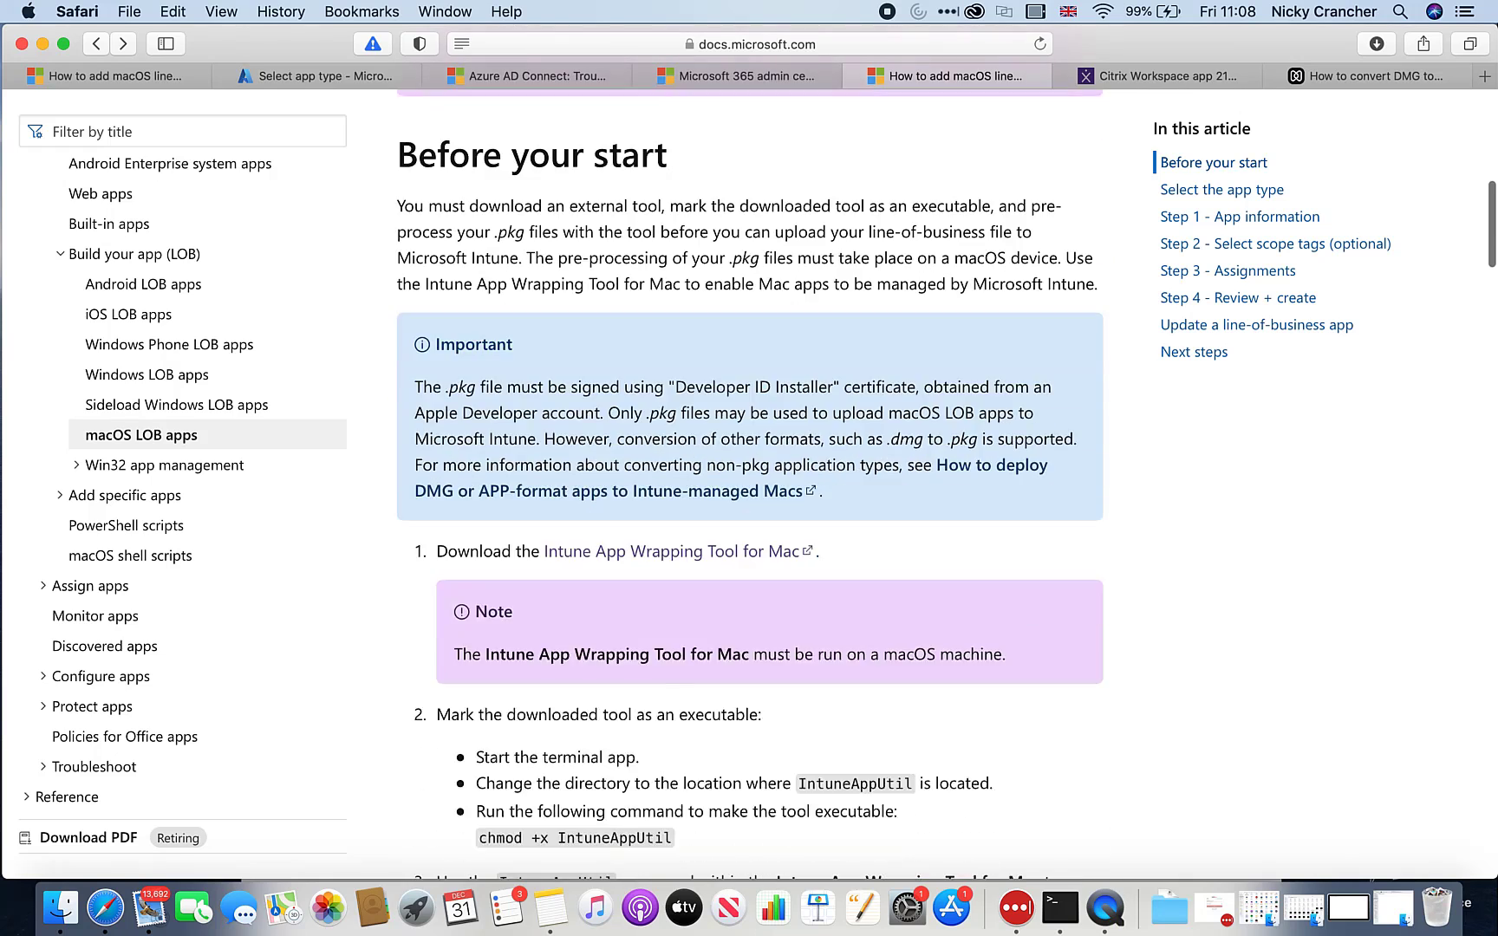
{"action": "scroll", "coordinate": [750, 483], "scroll_direction": "down", "scroll_amount": 1}
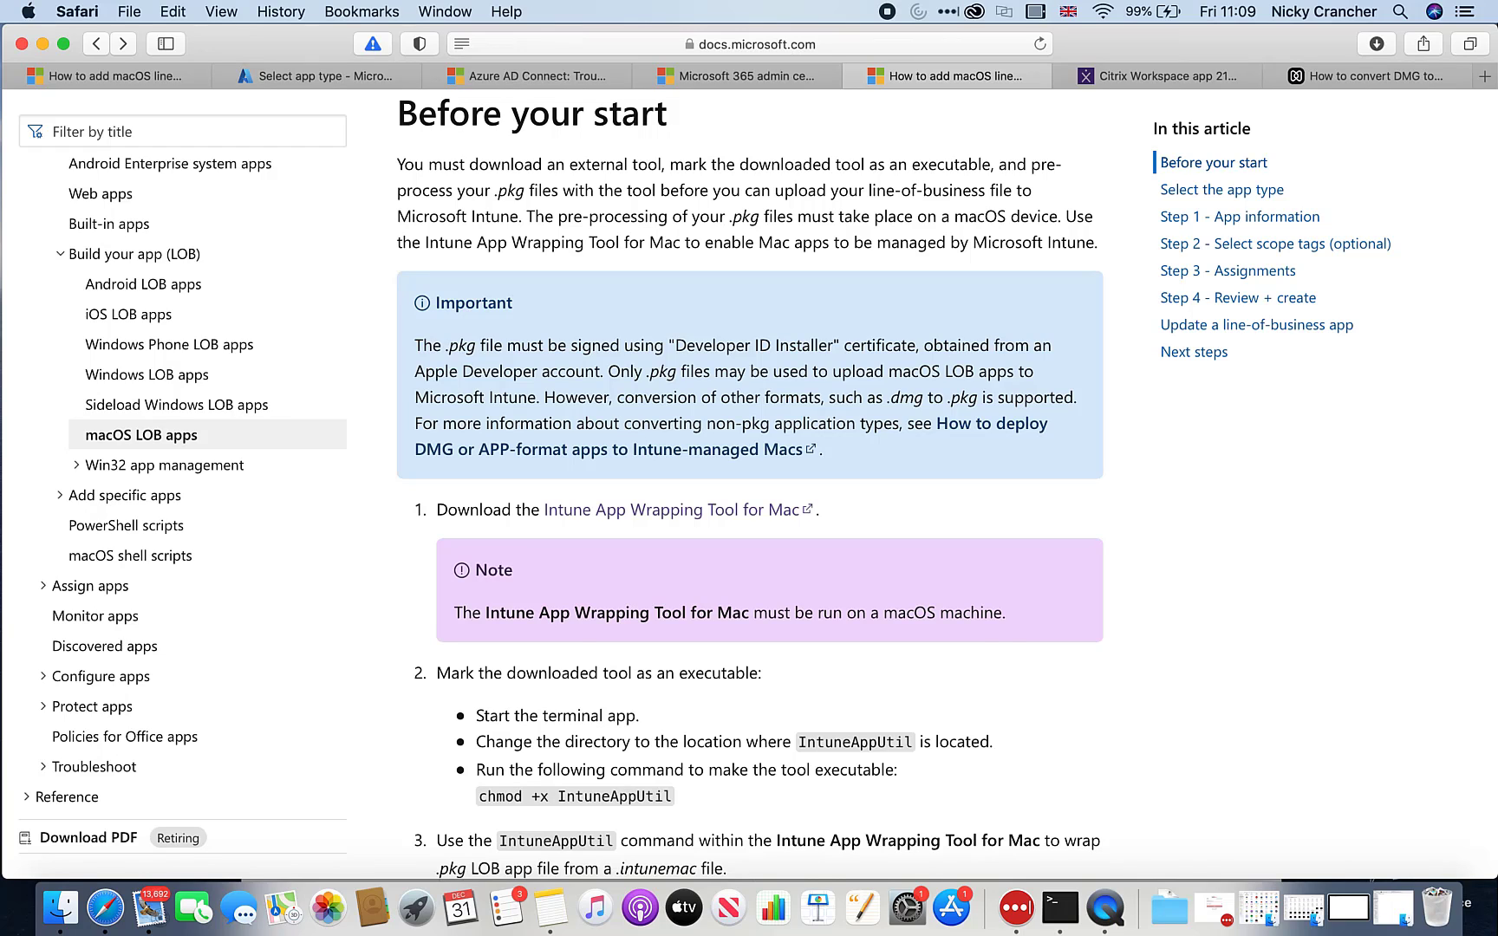
{"action": "scroll", "coordinate": [750, 486], "scroll_direction": "down", "scroll_amount": 2}
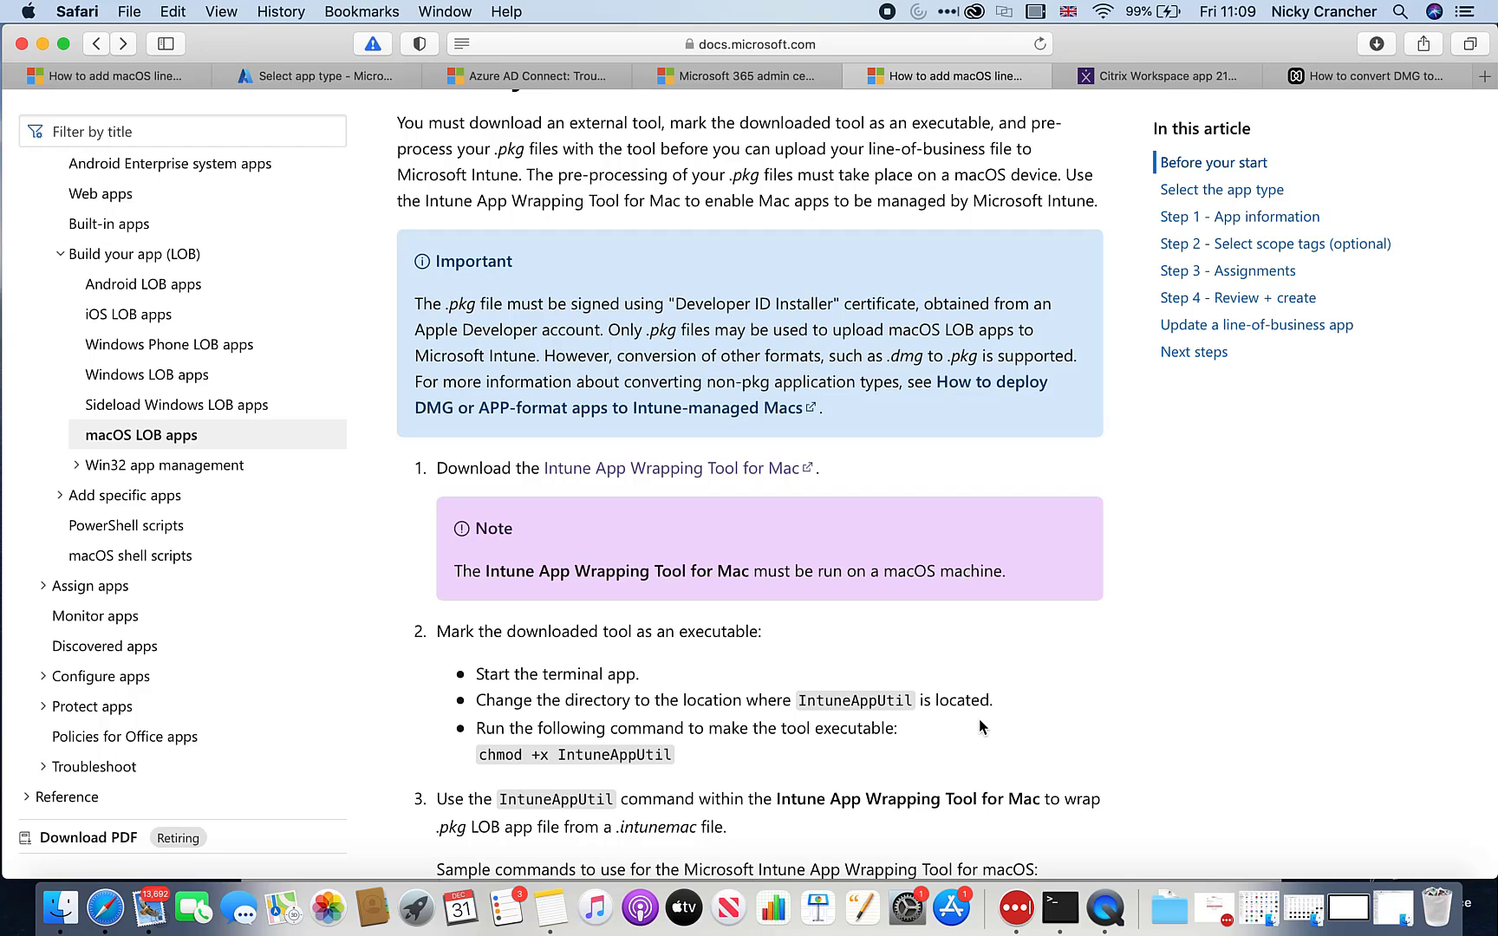
{"action": "scroll", "coordinate": [980, 725], "scroll_direction": "down", "scroll_amount": 3}
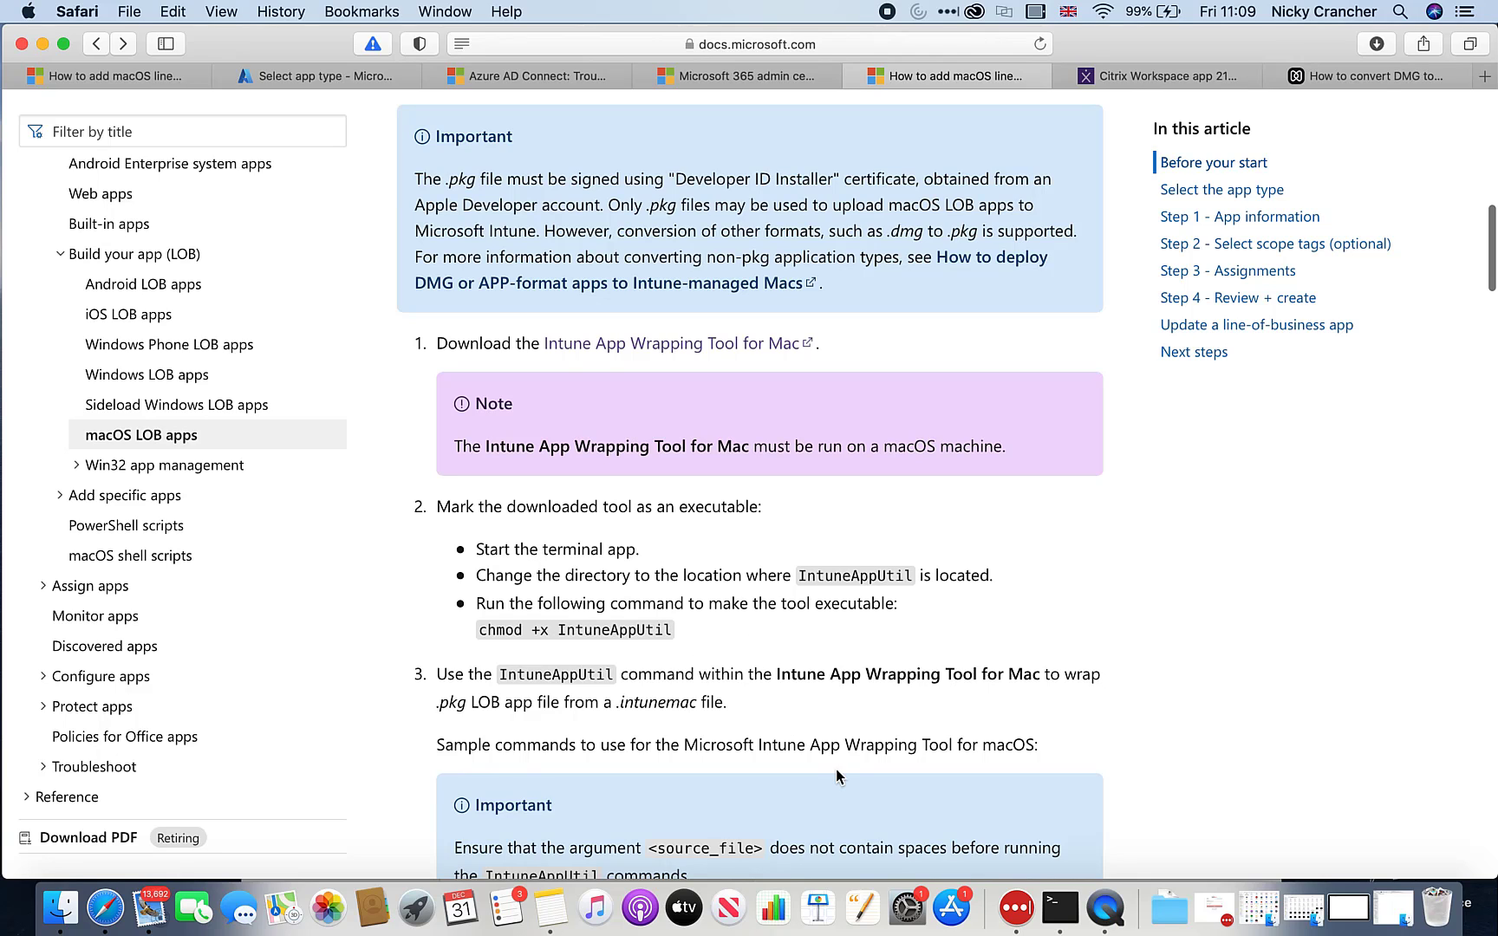
{"action": "scroll", "coordinate": [835, 769], "scroll_direction": "down", "scroll_amount": 8}
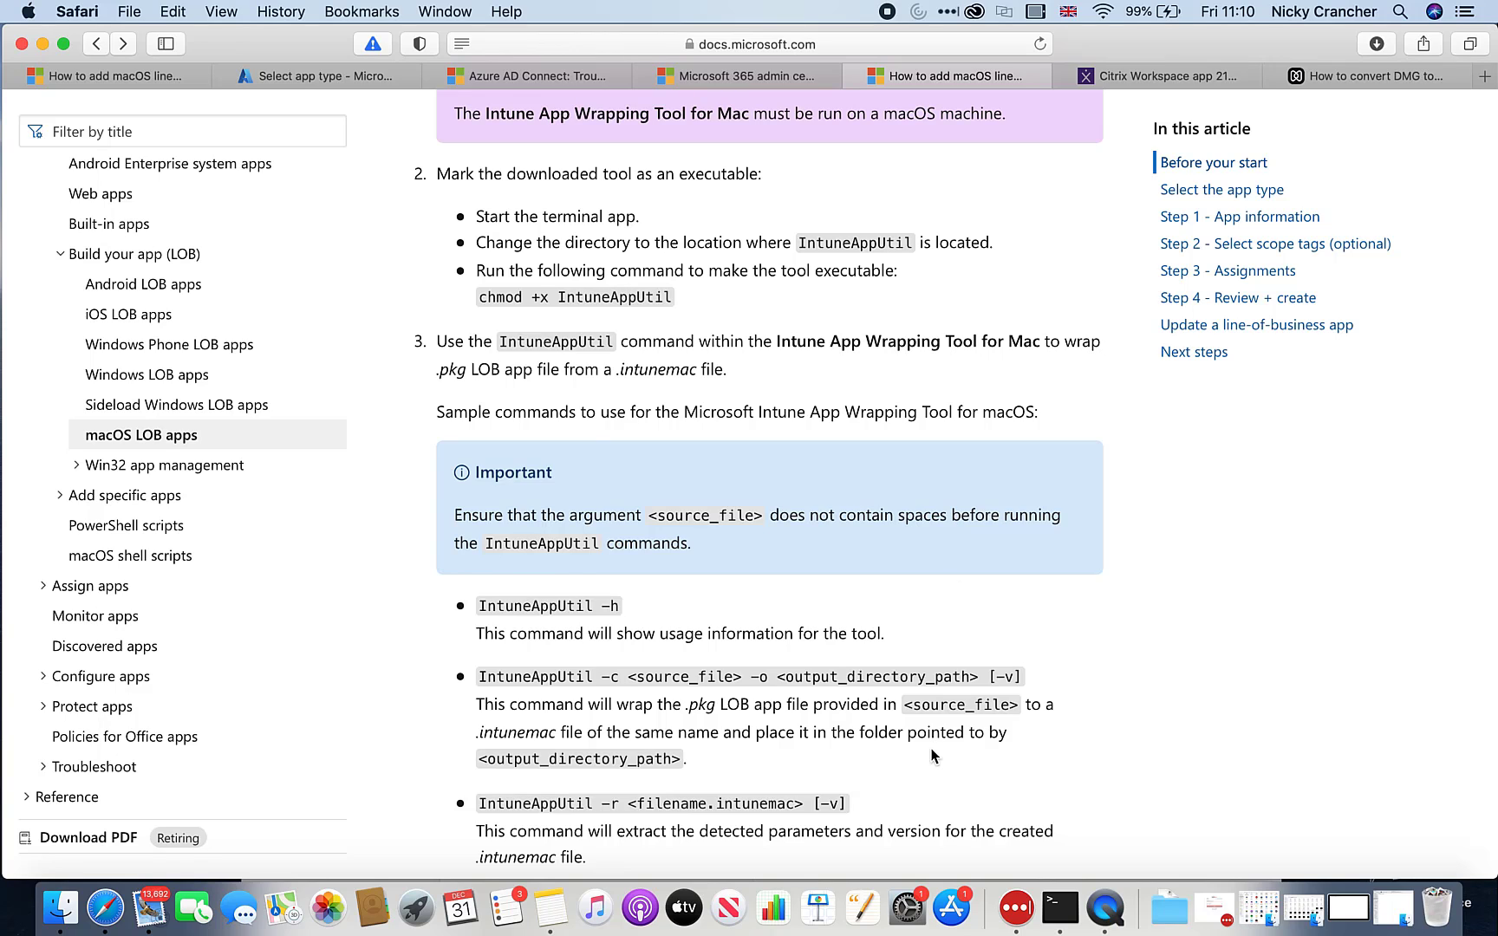
{"action": "scroll", "coordinate": [932, 757], "scroll_direction": "down", "scroll_amount": 3}
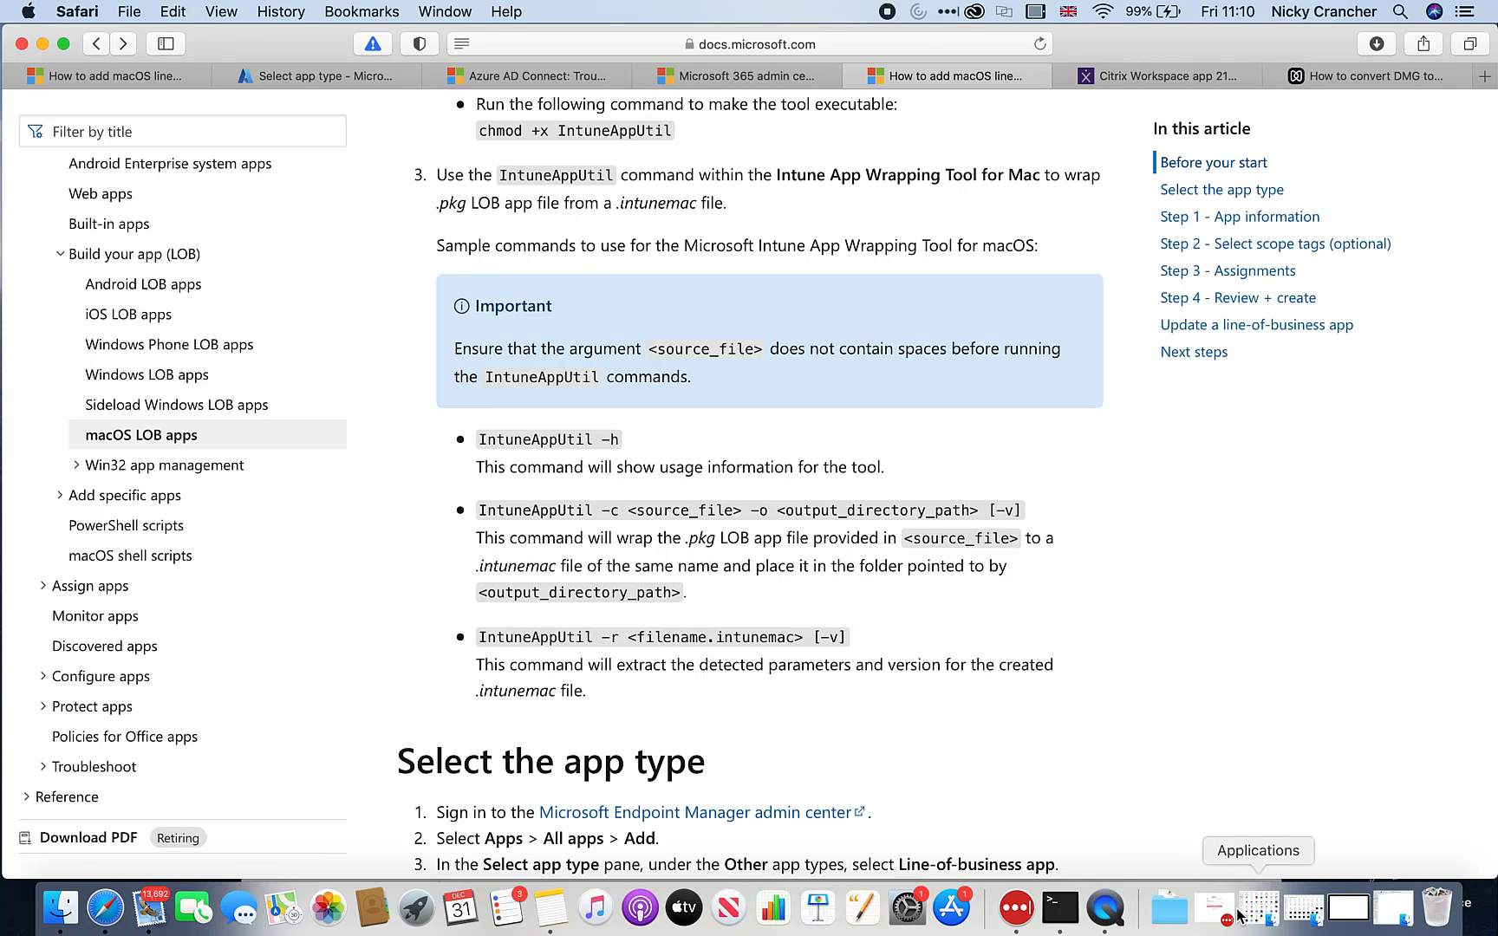
Step: Switch to Finder and show the contents of the intune folder in Downloads to locate IntuneAppUtil
{"action": "left_click", "coordinate": [1274, 907]}
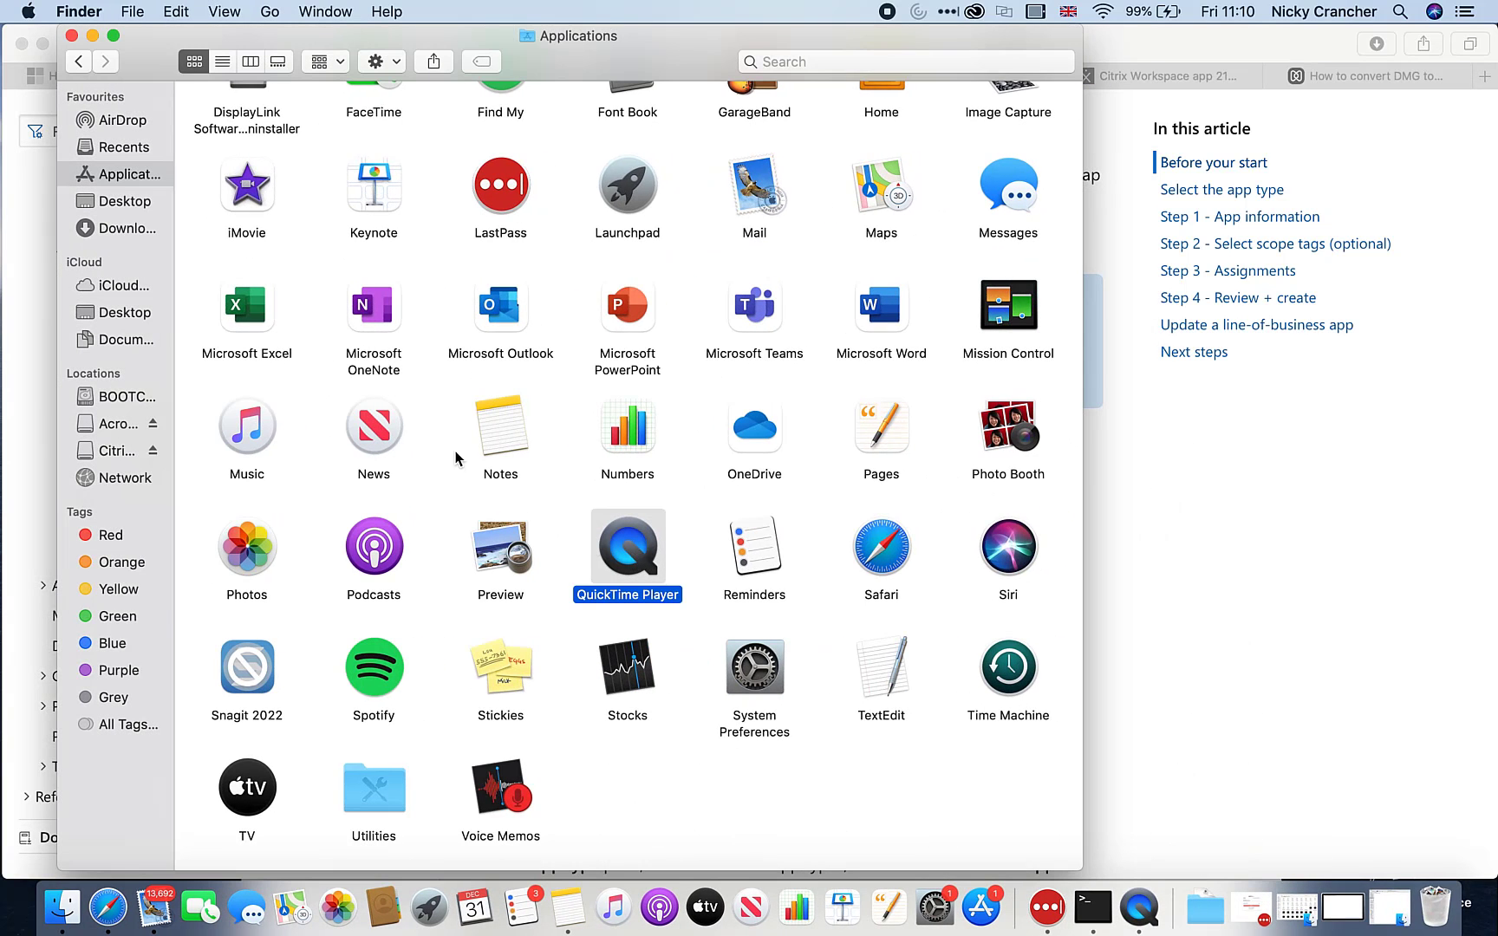
{"action": "left_click", "coordinate": [128, 229]}
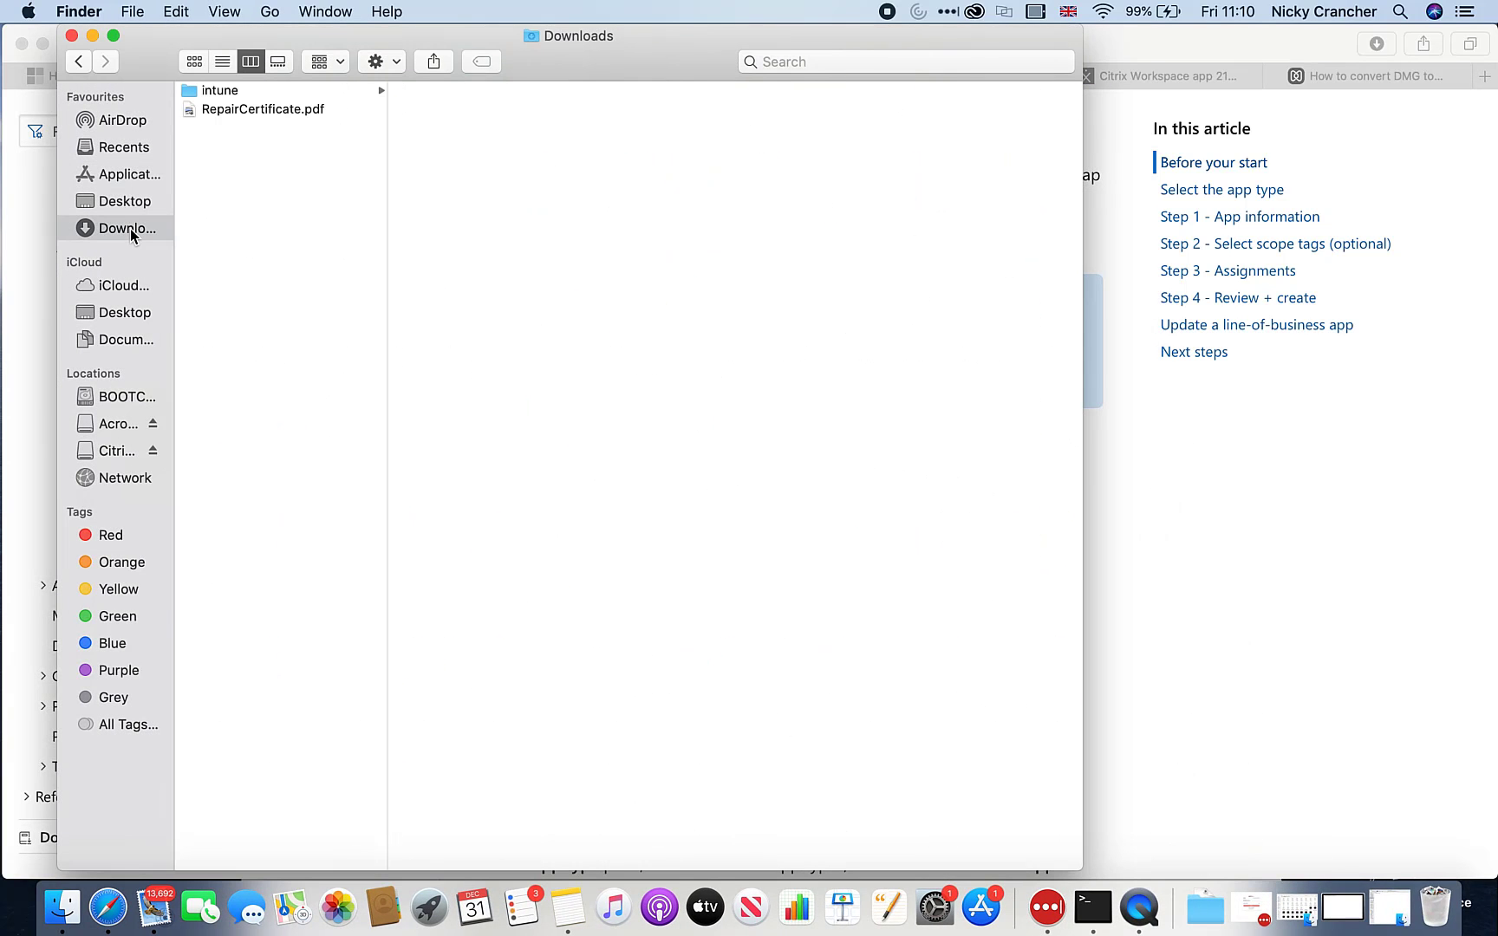
{"action": "left_click", "coordinate": [243, 110]}
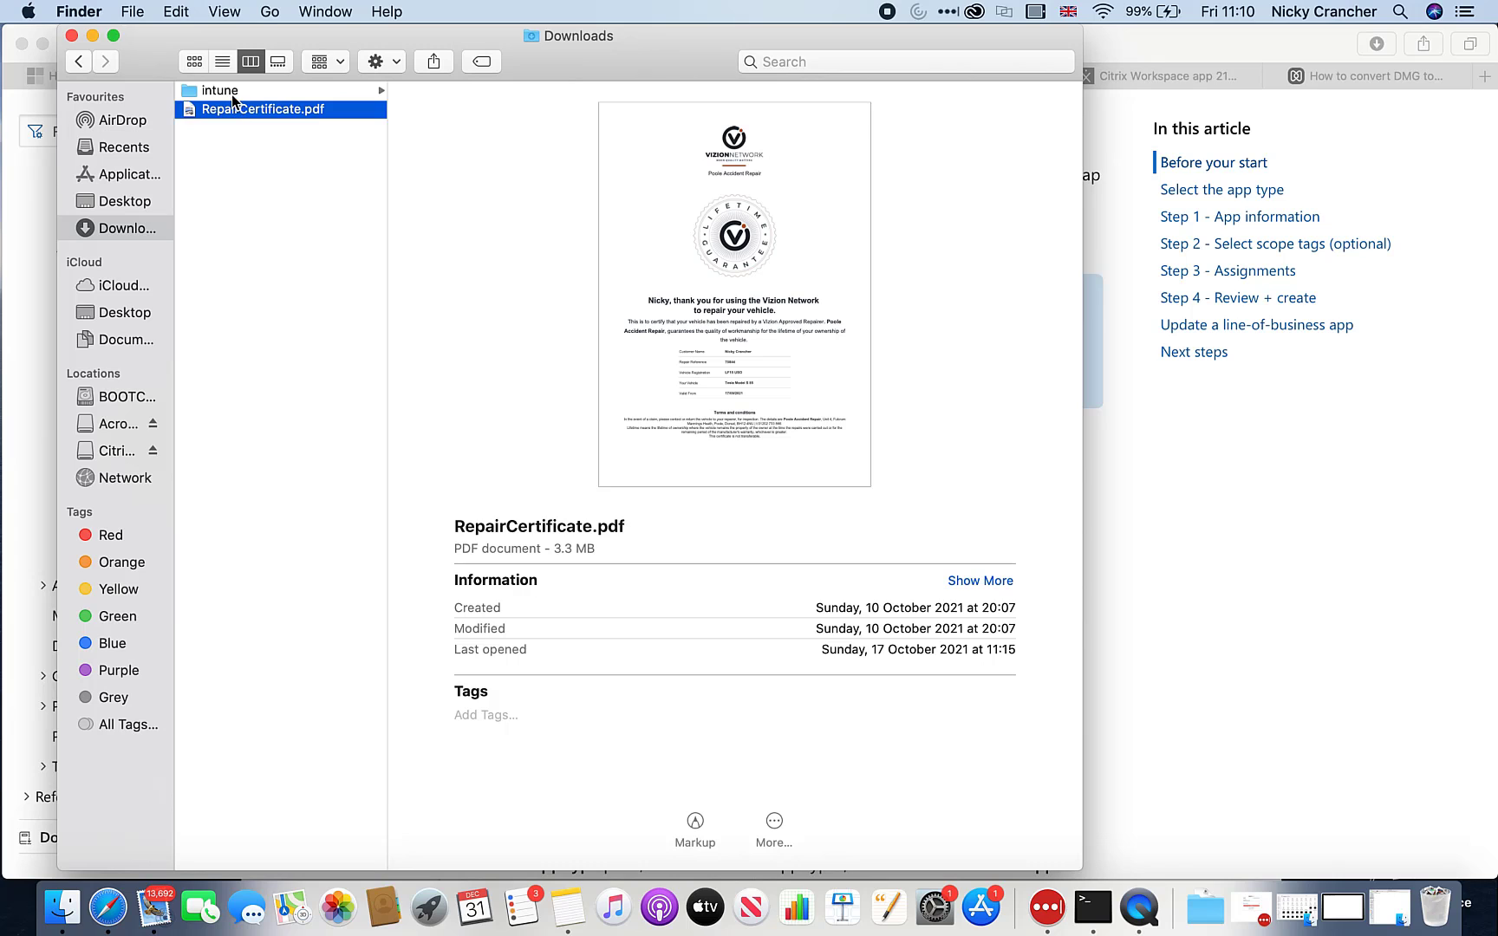
{"action": "left_click", "coordinate": [232, 93]}
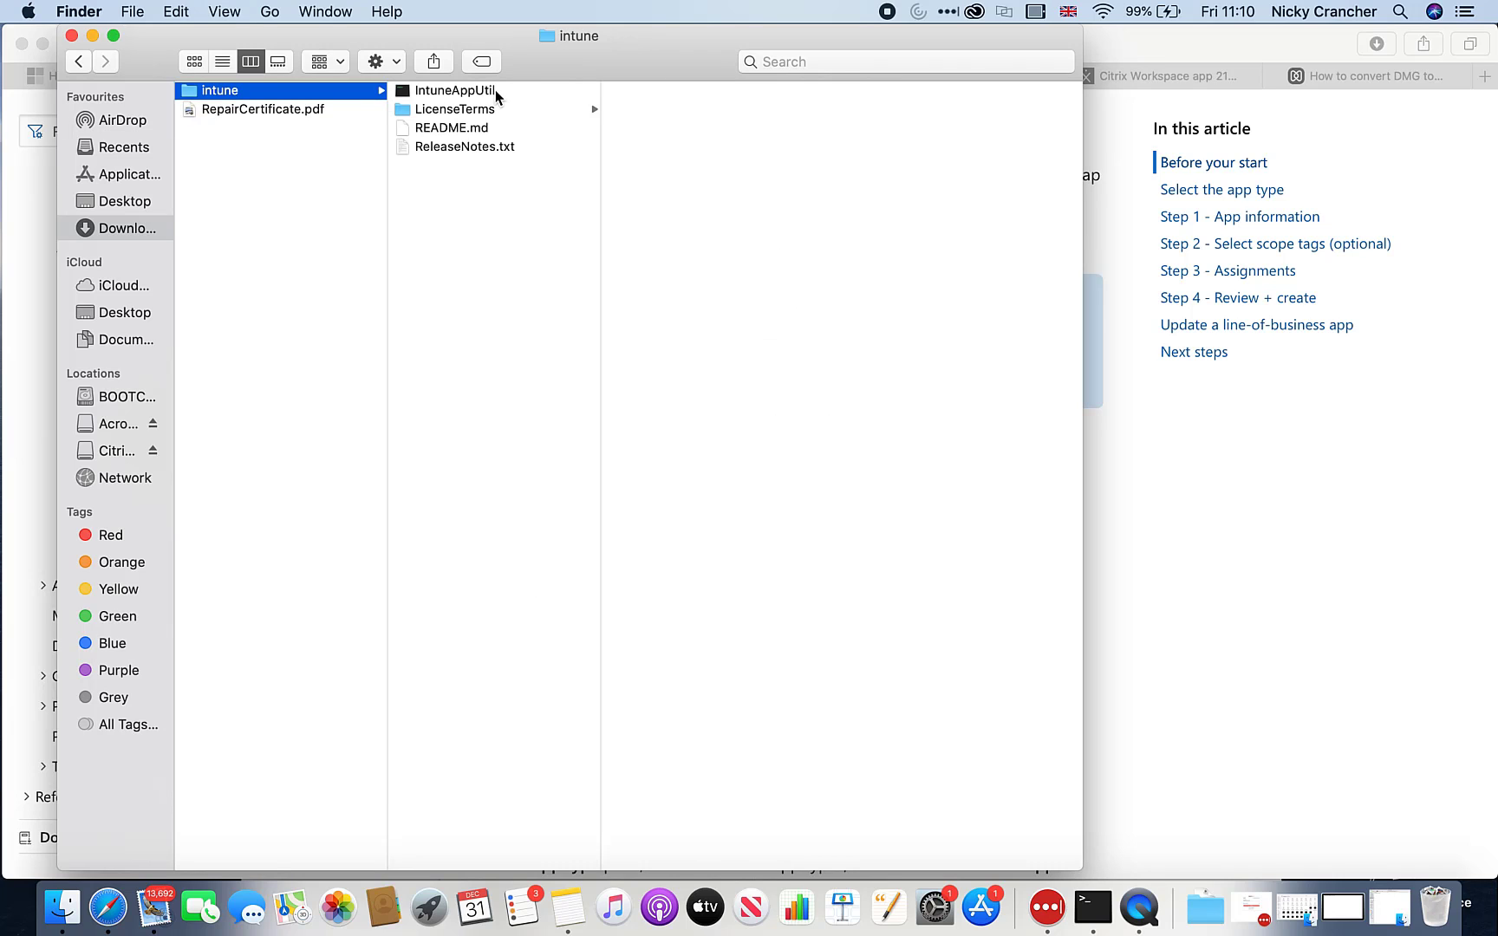
Step: Switch to Terminal and make the wrapping tool executable with chmod +x IntuneAppUtil
{"action": "left_click", "coordinate": [1094, 917]}
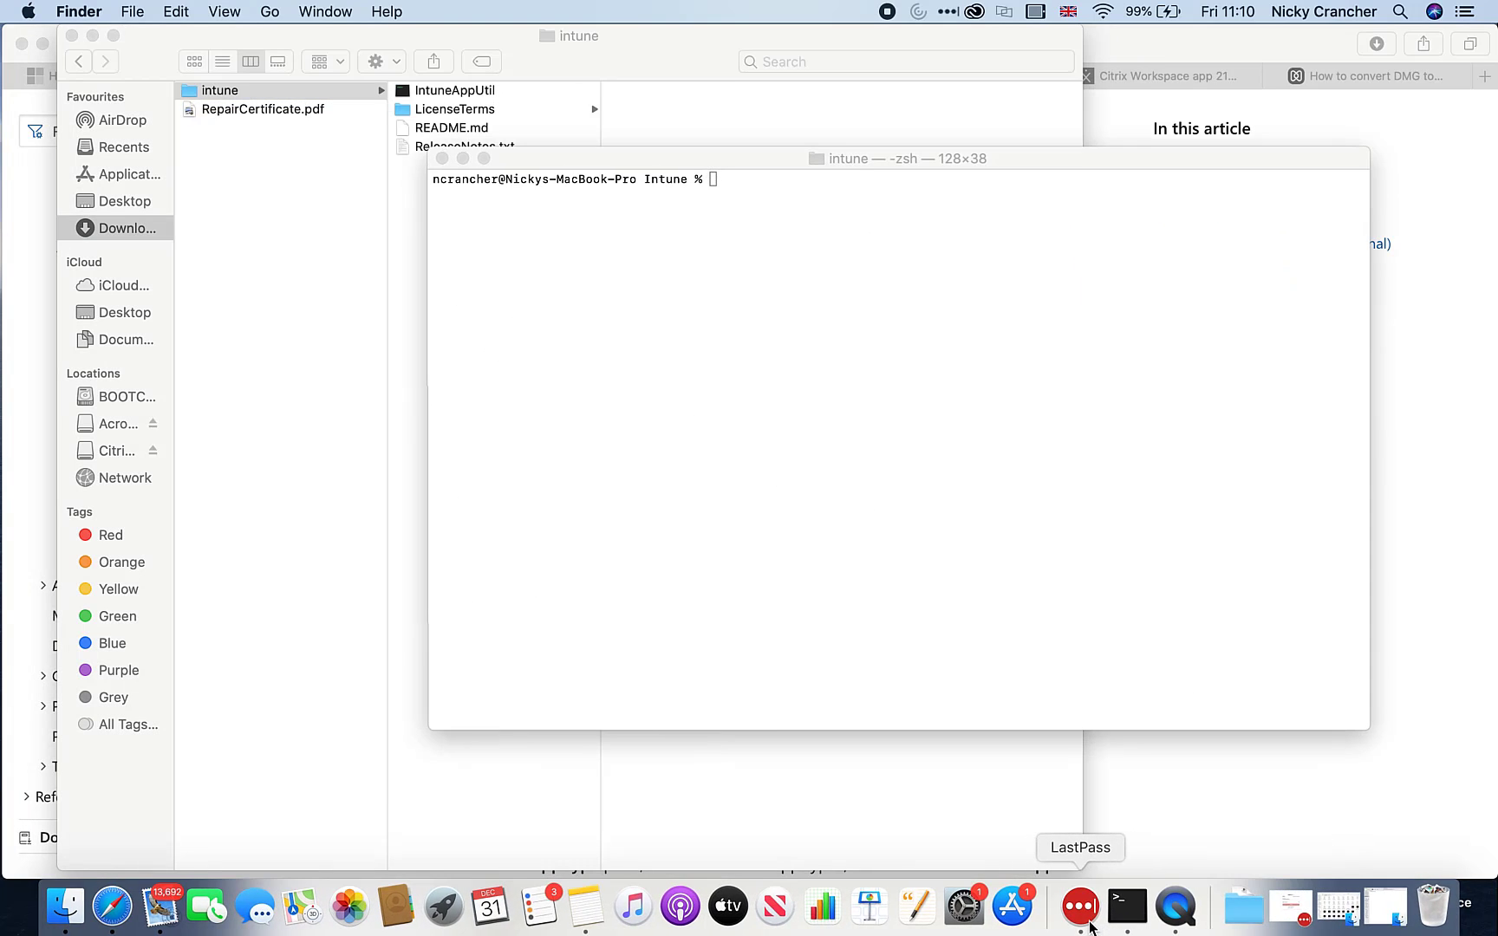
{"action": "left_click", "coordinate": [907, 570]}
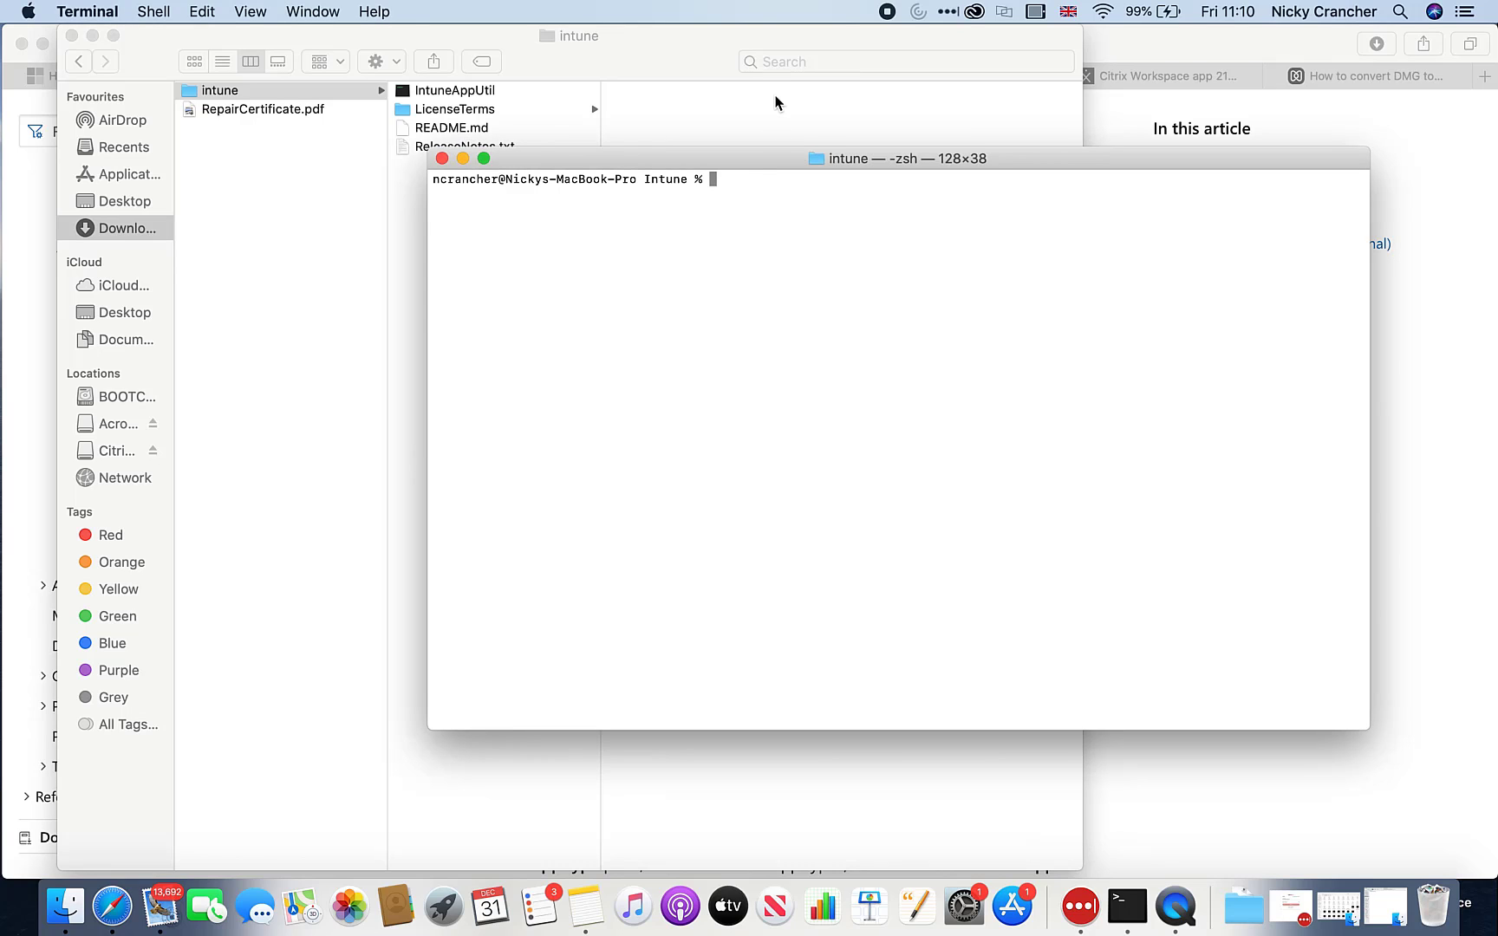
{"action": "left_click_drag", "start_coordinate": [739, 160], "coordinate": [722, 260]}
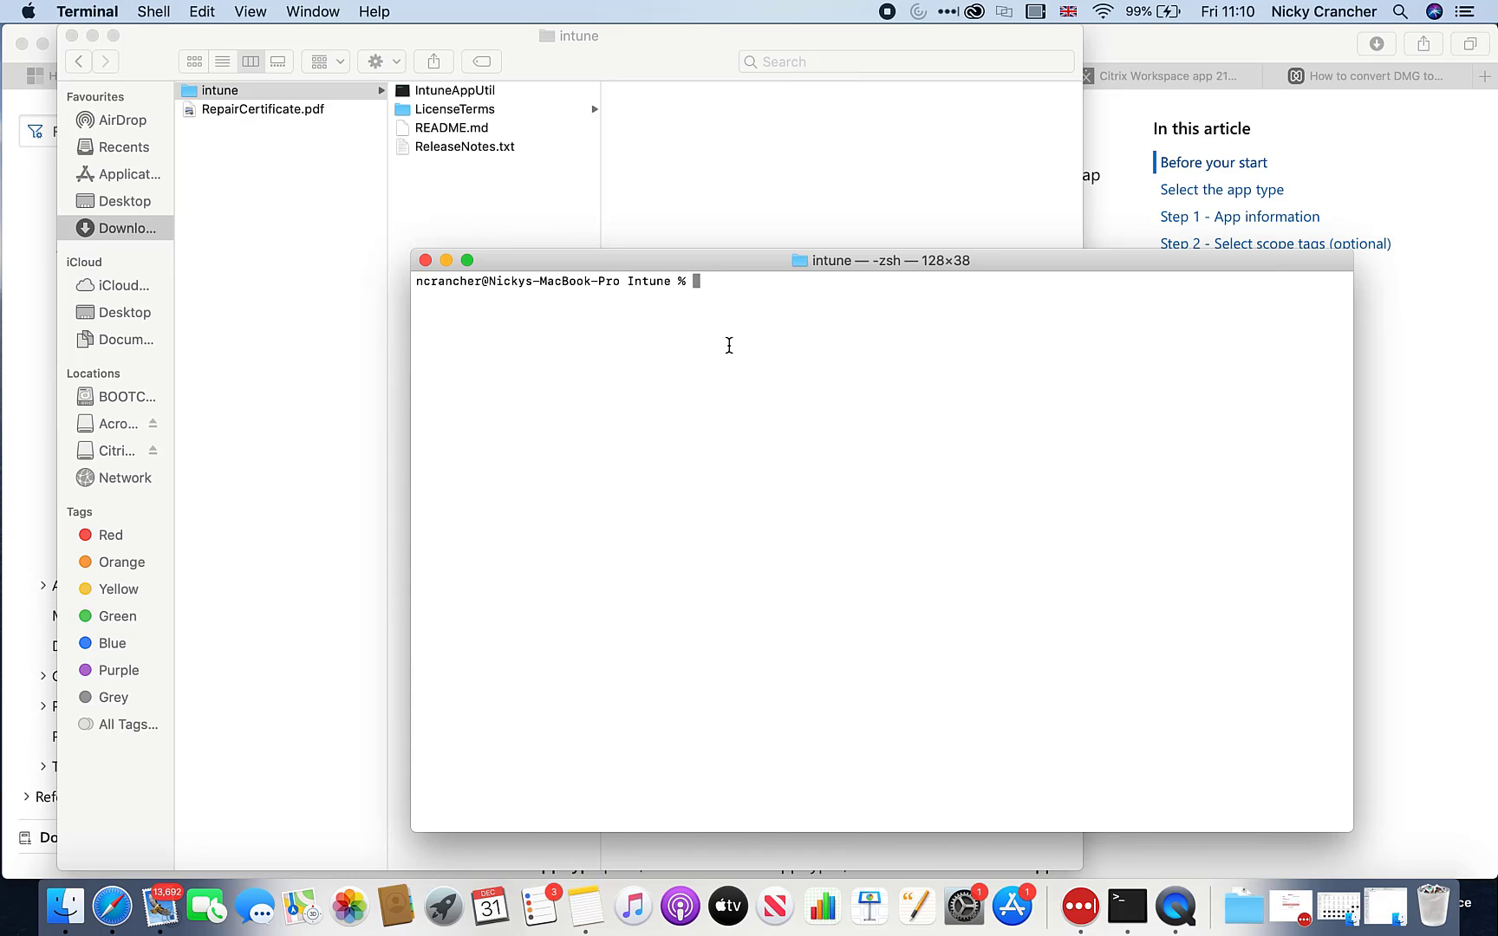
{"action": "type", "text": "chmond +x IntuneAppUtil"}
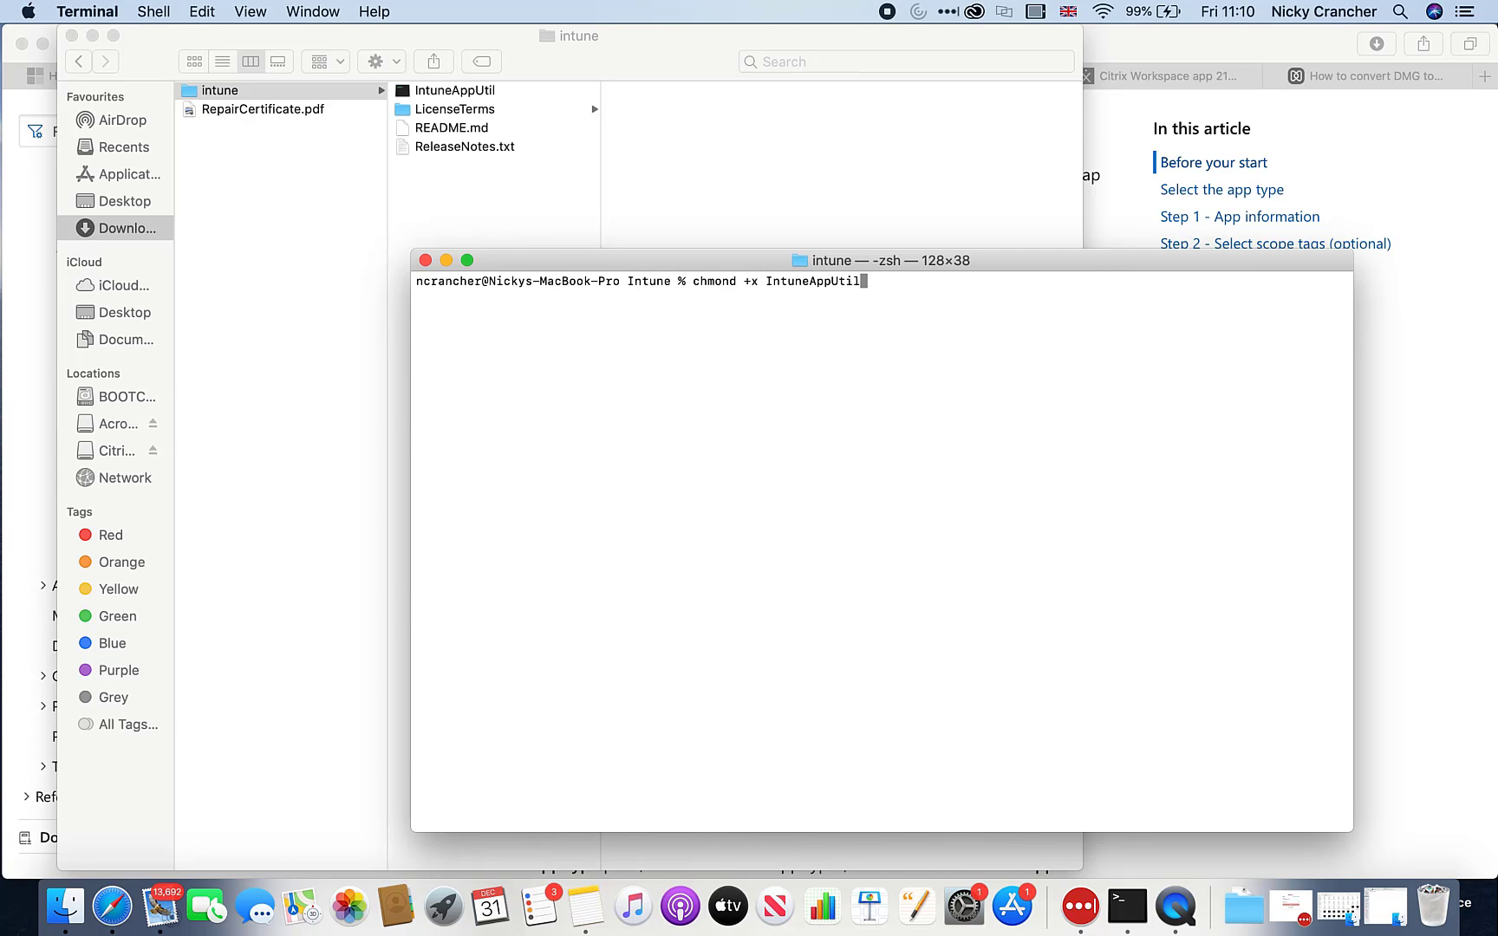
{"action": "key", "text": "Return"}
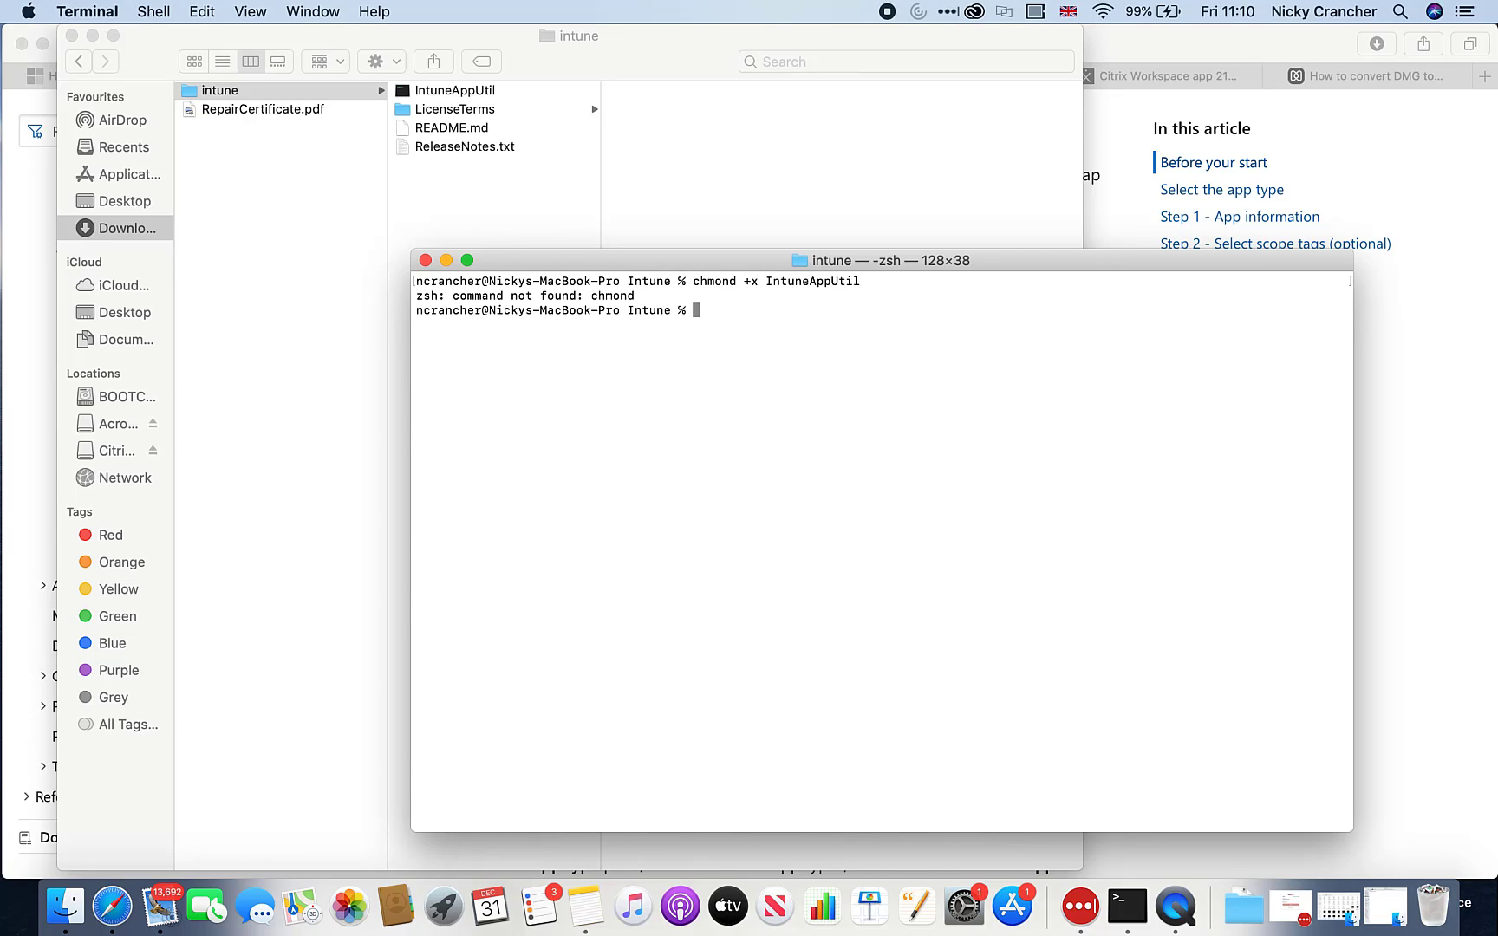
{"action": "type", "text": "chmod +x IntuneAppUtil"}
{"action": "key", "text": "Return"}
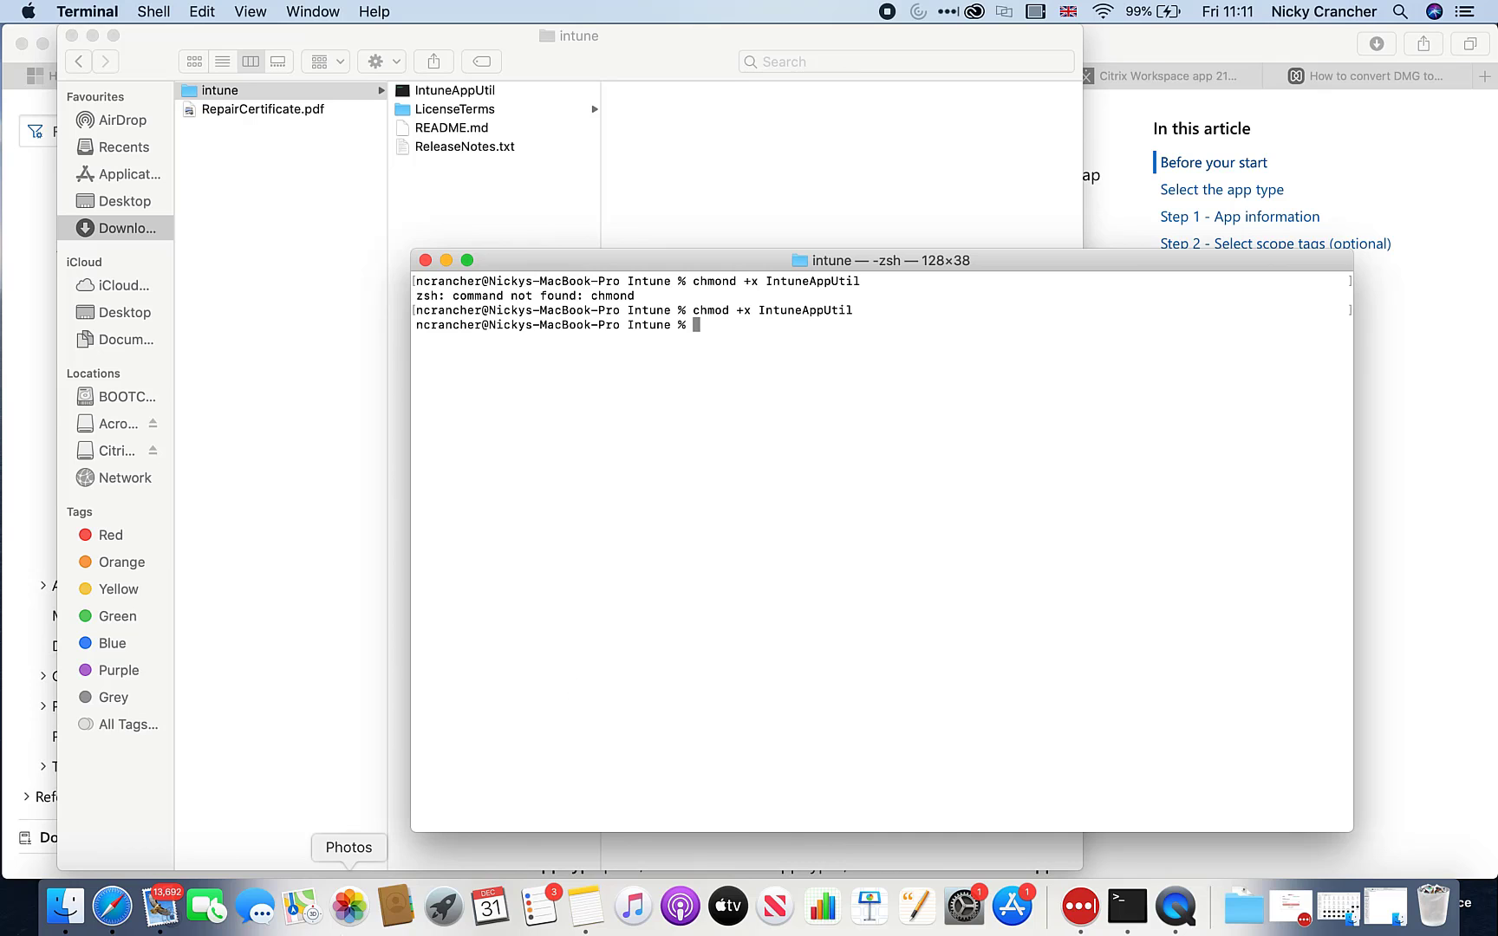
Step: Return to Safari and download the .dmg of Citrix Workspace app 2112 for Mac from the Citrix page
{"action": "left_click", "coordinate": [1431, 614]}
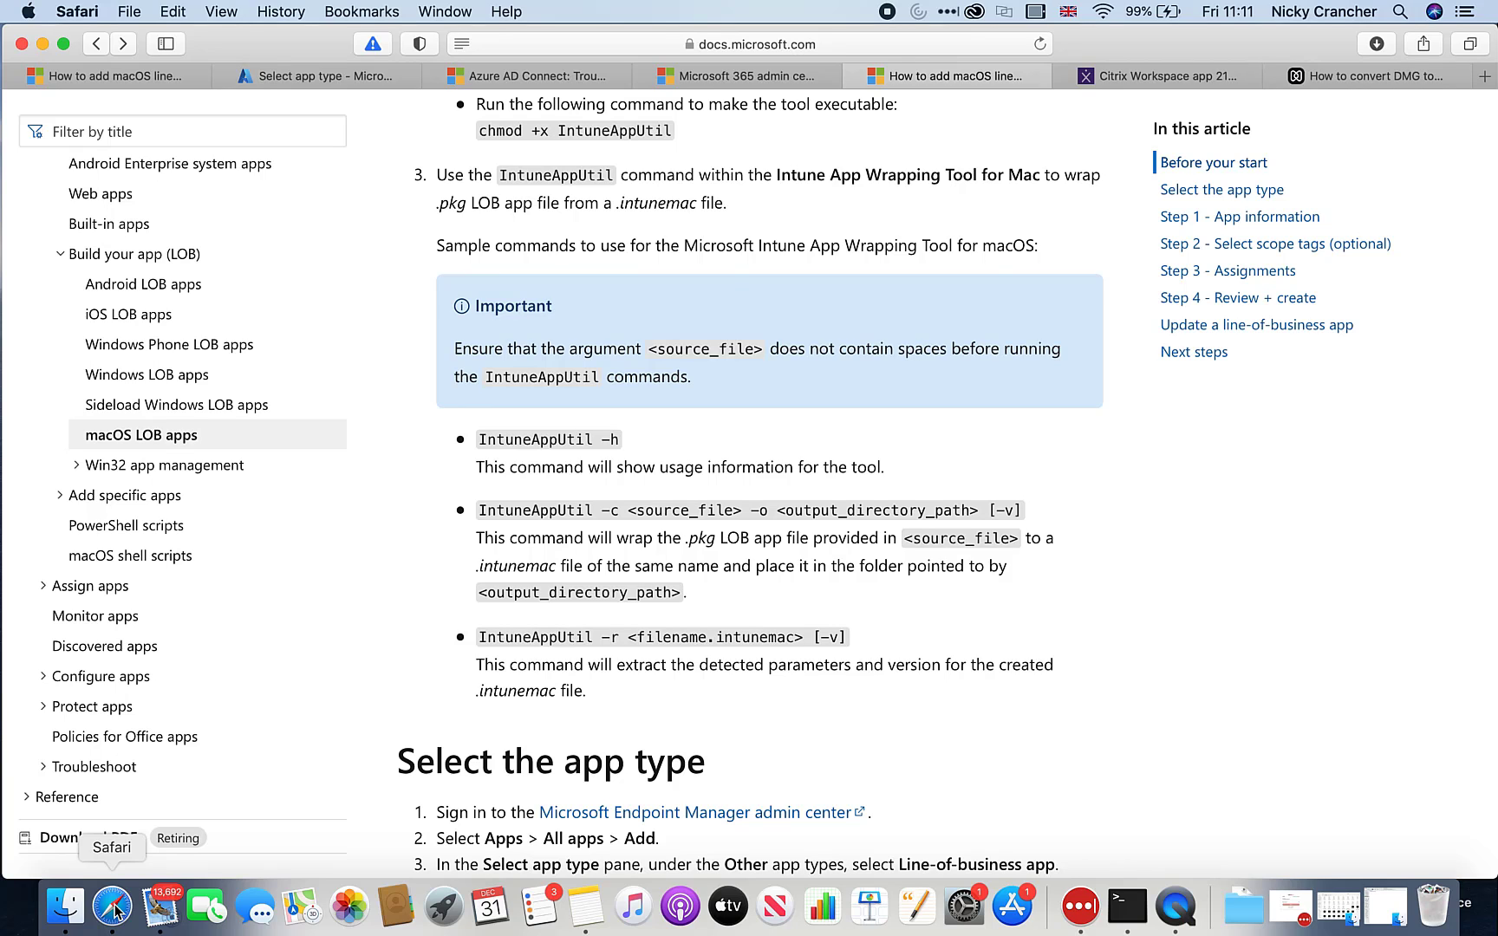
{"action": "left_click", "coordinate": [1133, 78]}
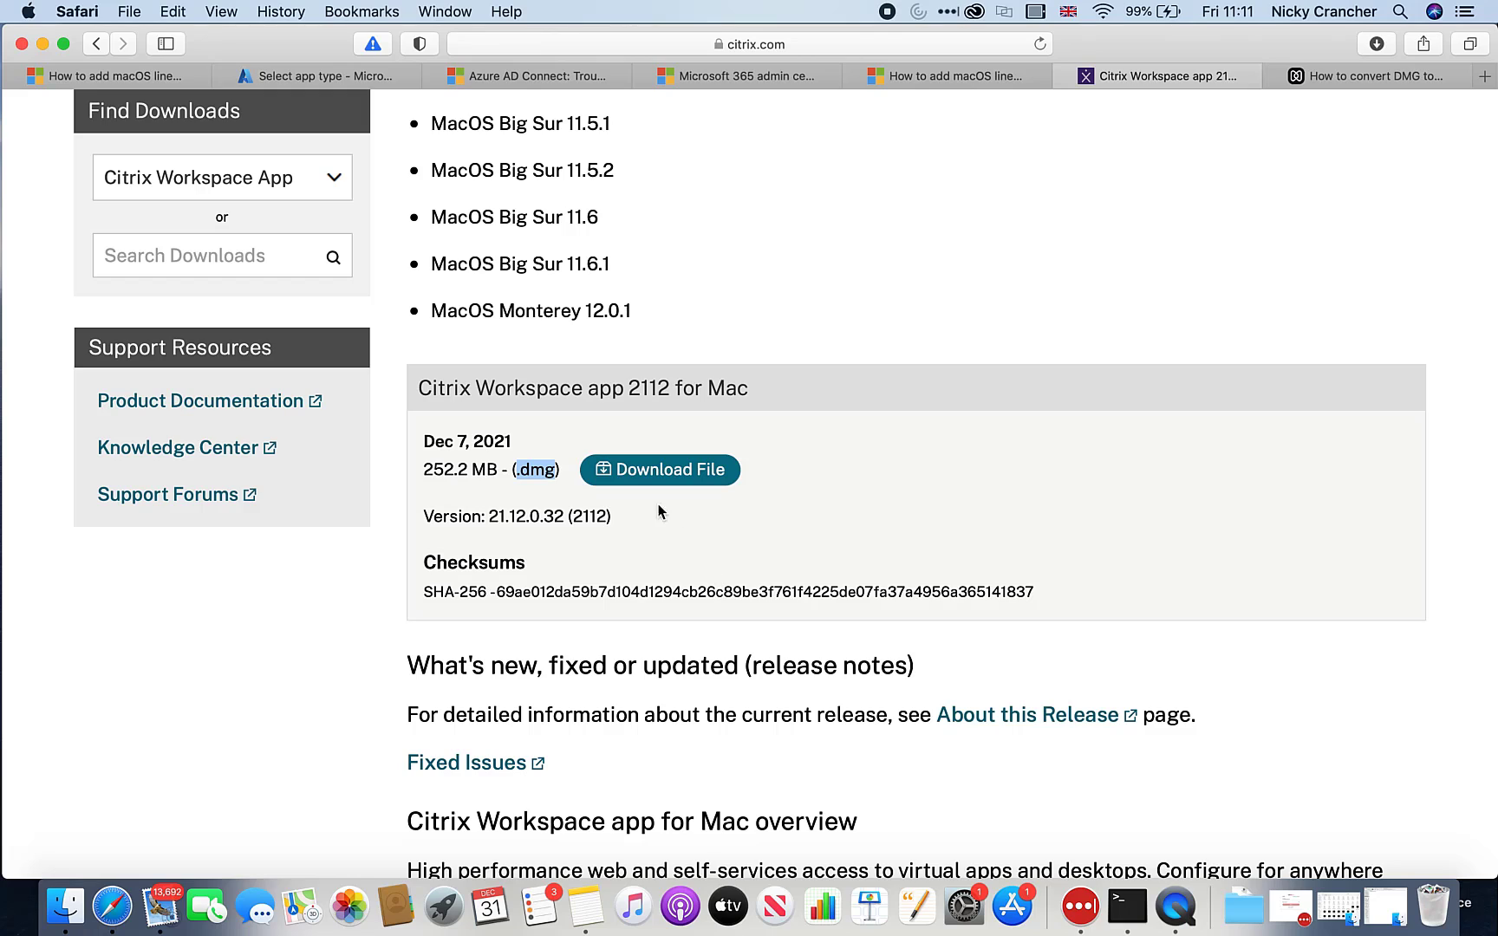
{"action": "left_click", "coordinate": [559, 514]}
{"action": "left_click_drag", "start_coordinate": [519, 469], "coordinate": [564, 469]}
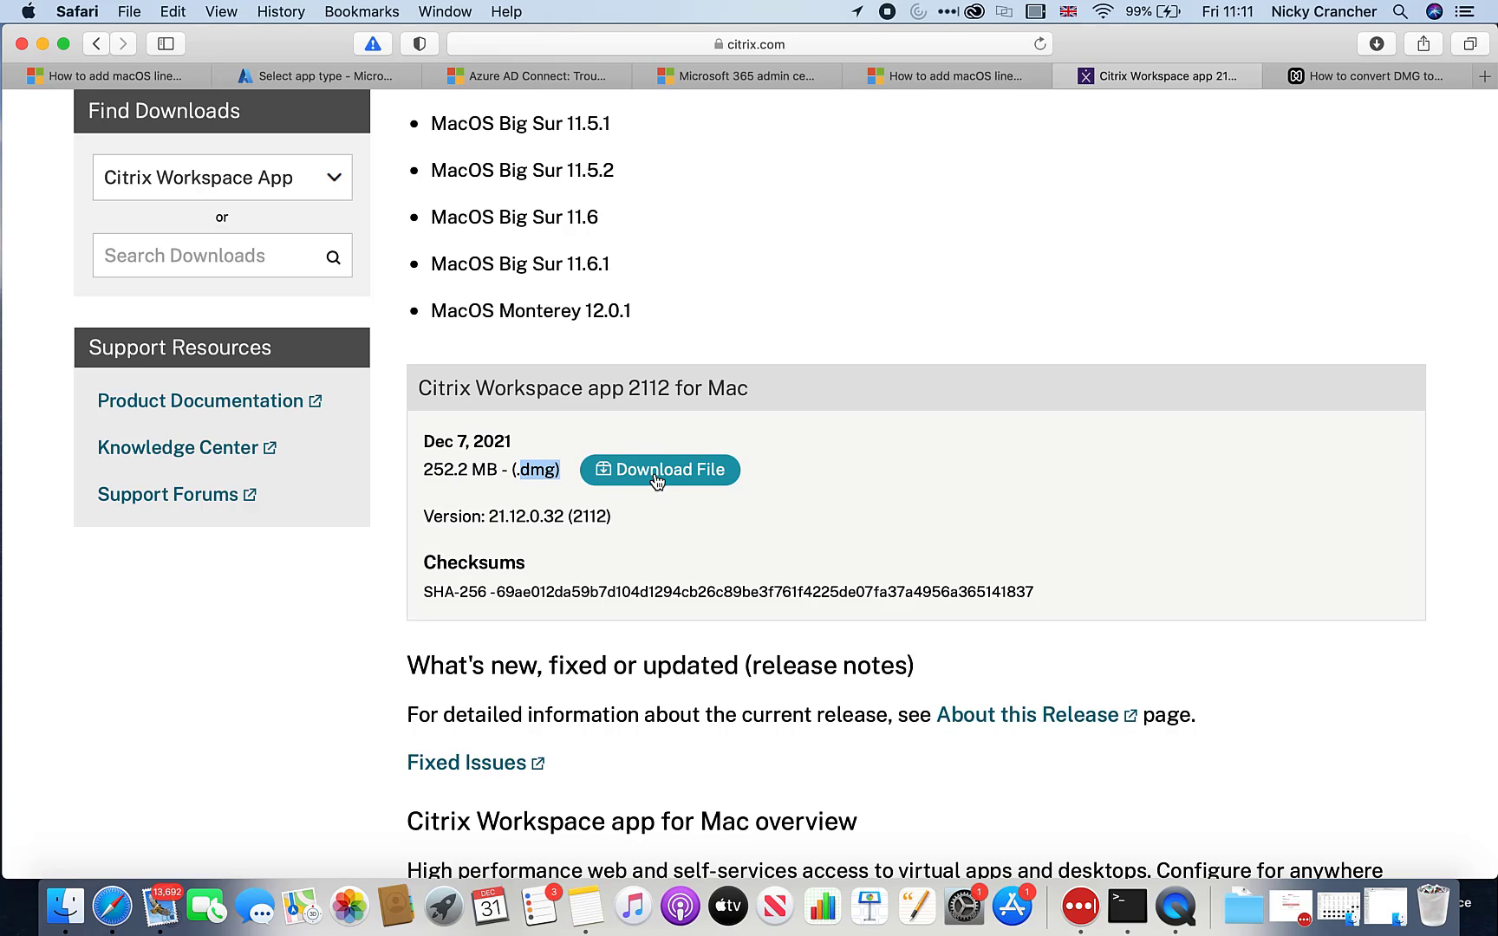
{"action": "left_click", "coordinate": [656, 475]}
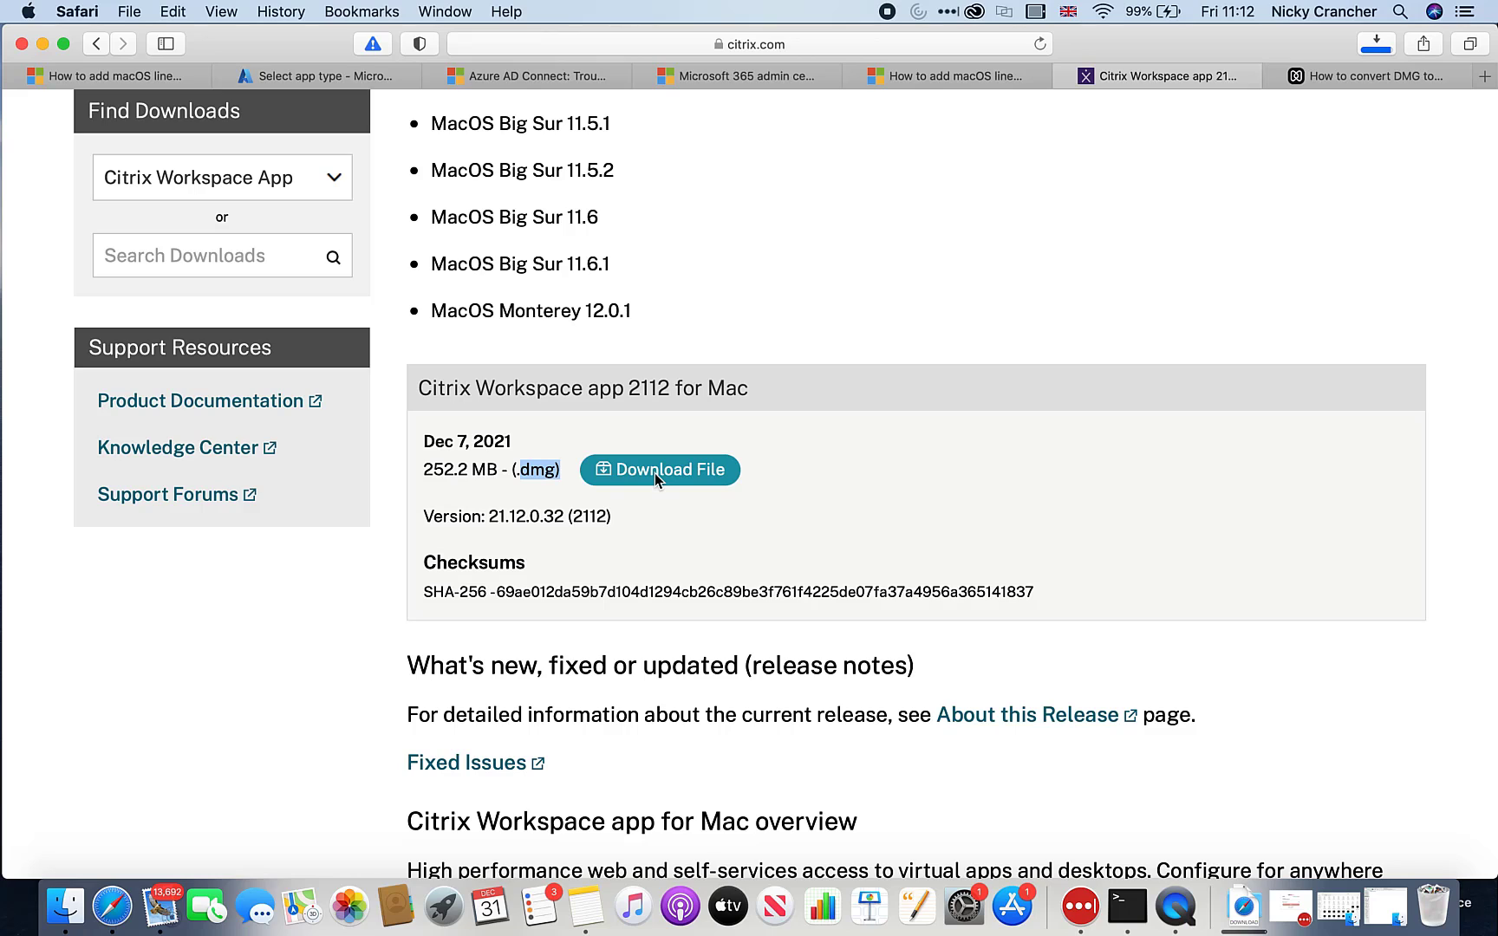
Step: Open the downloaded CitrixWorkspaceApp.dmg and move its window toward the middle of the screen
{"action": "left_click", "coordinate": [1247, 910]}
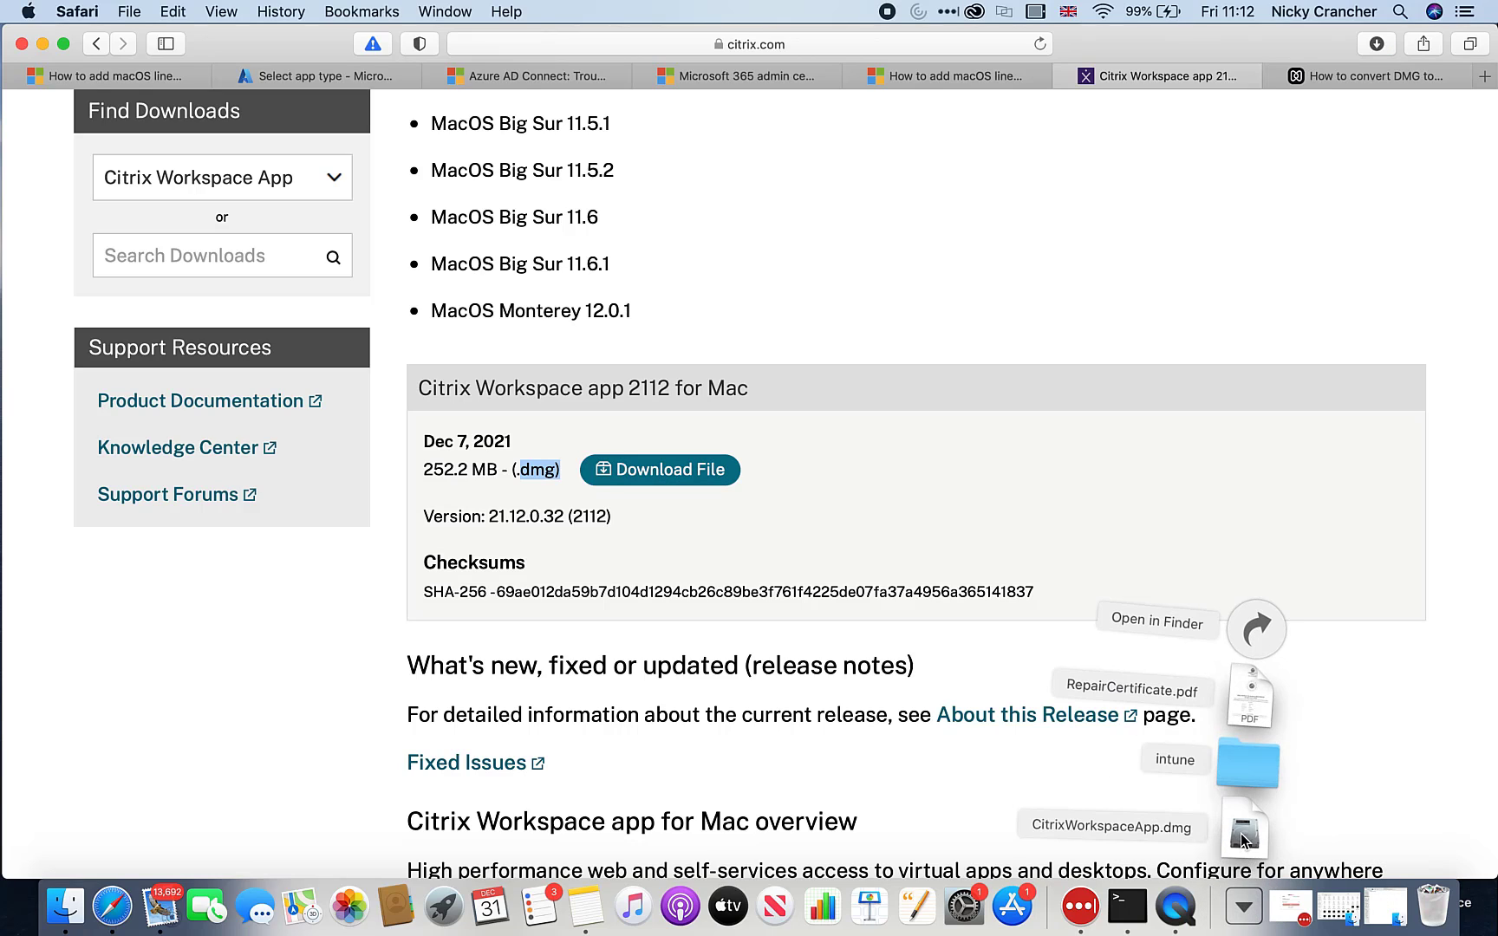
{"action": "left_click", "coordinate": [1242, 834]}
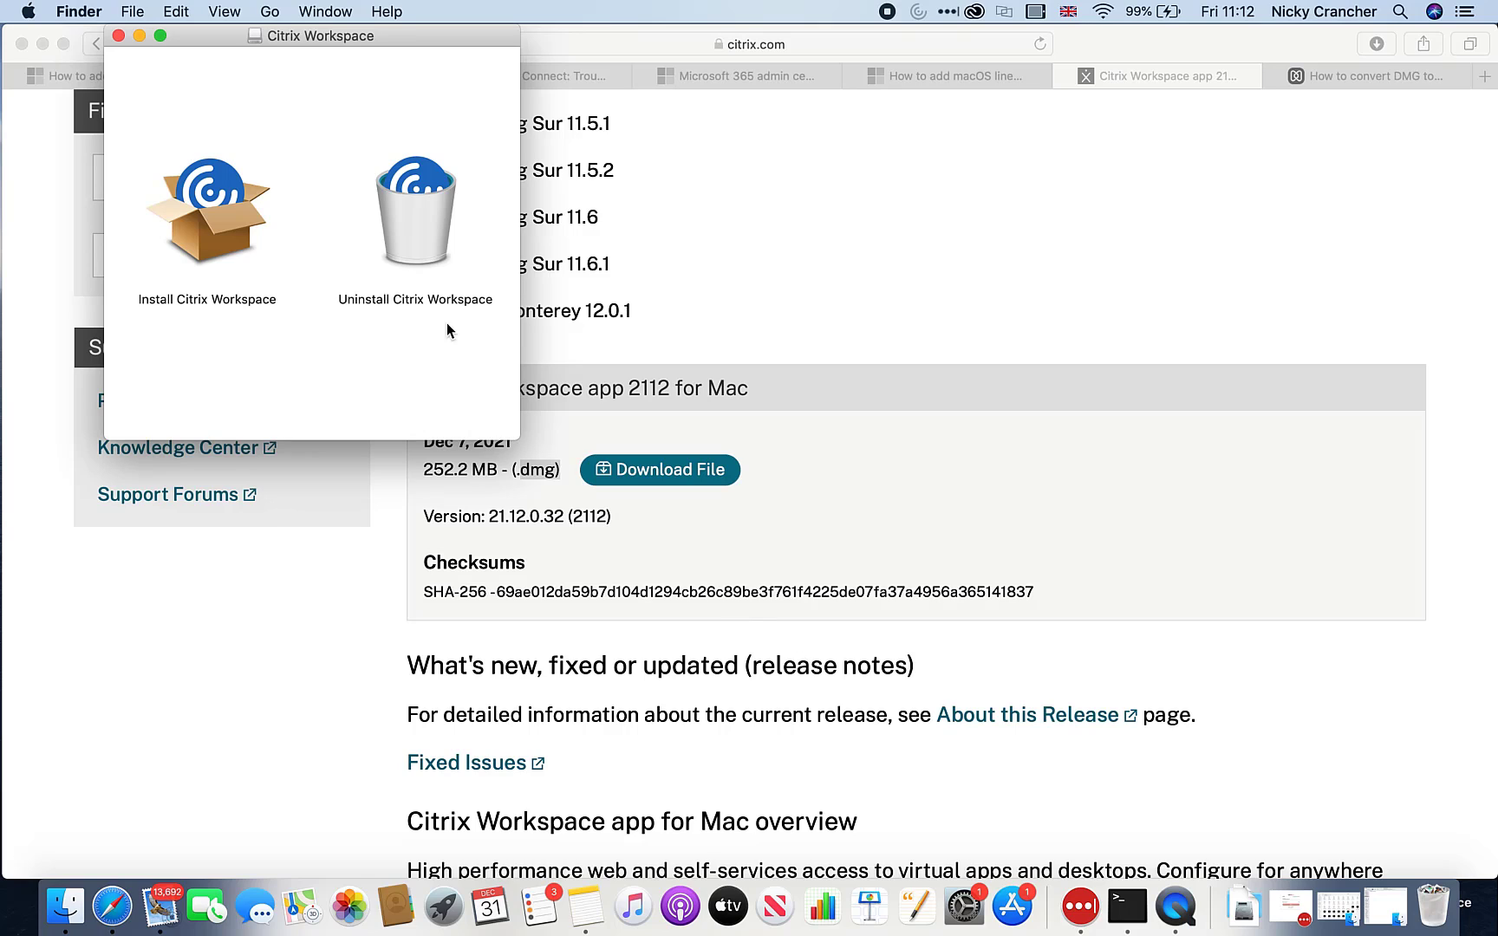
{"action": "left_click_drag", "start_coordinate": [405, 39], "coordinate": [719, 224]}
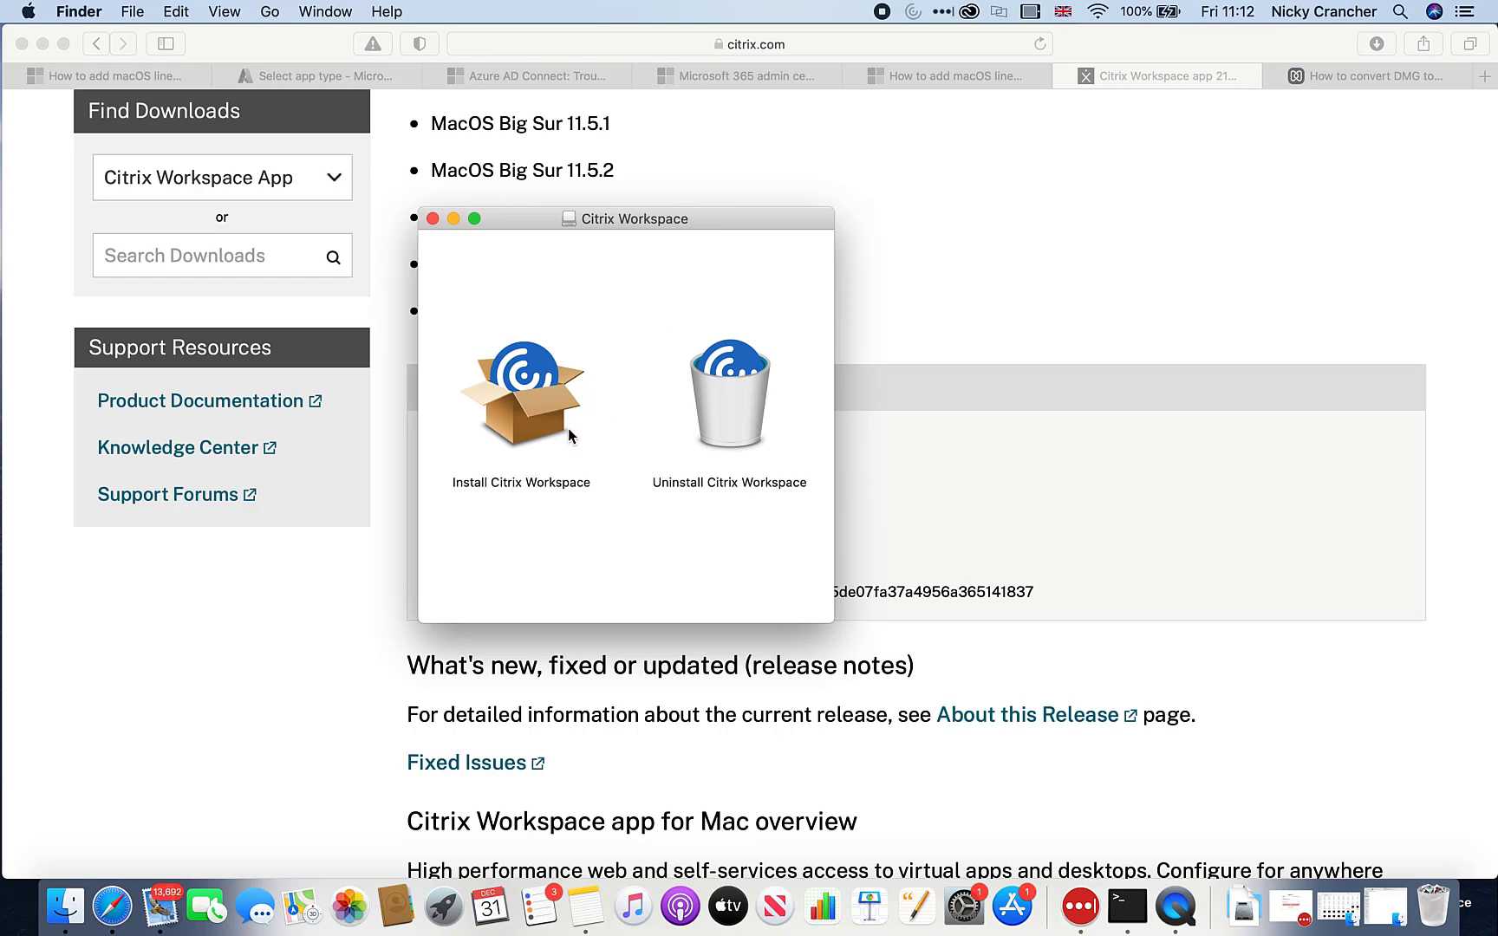
Step: Run Install Citrix Workspace from the disk image, agree to the licence terms and perform the standard install on Macintosh HD
{"action": "left_click", "coordinate": [538, 399]}
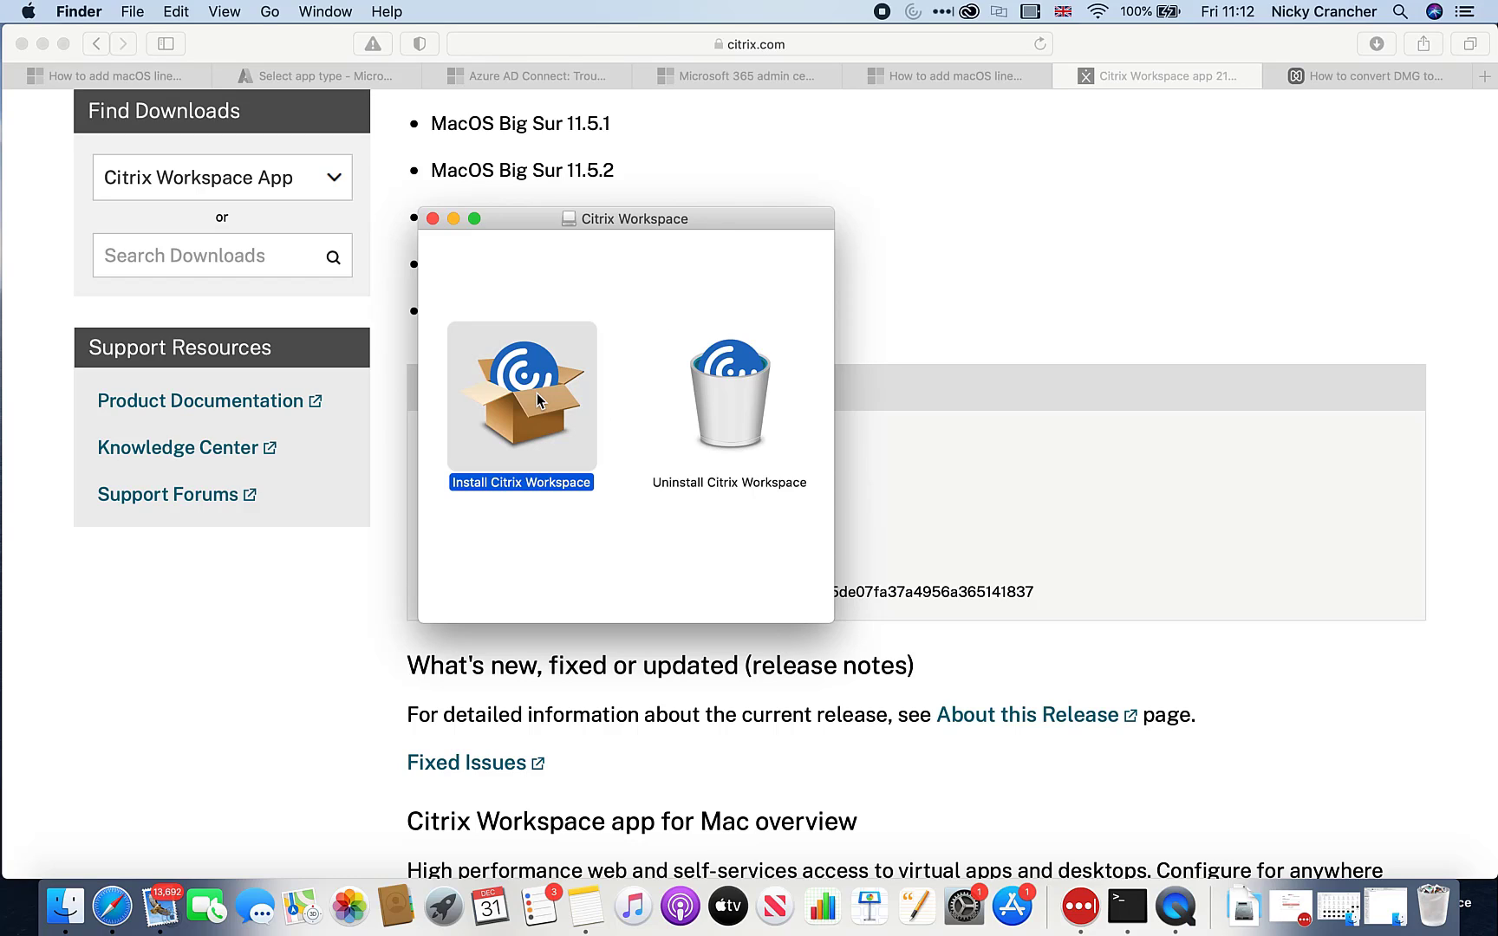
{"action": "double_click", "coordinate": [537, 399]}
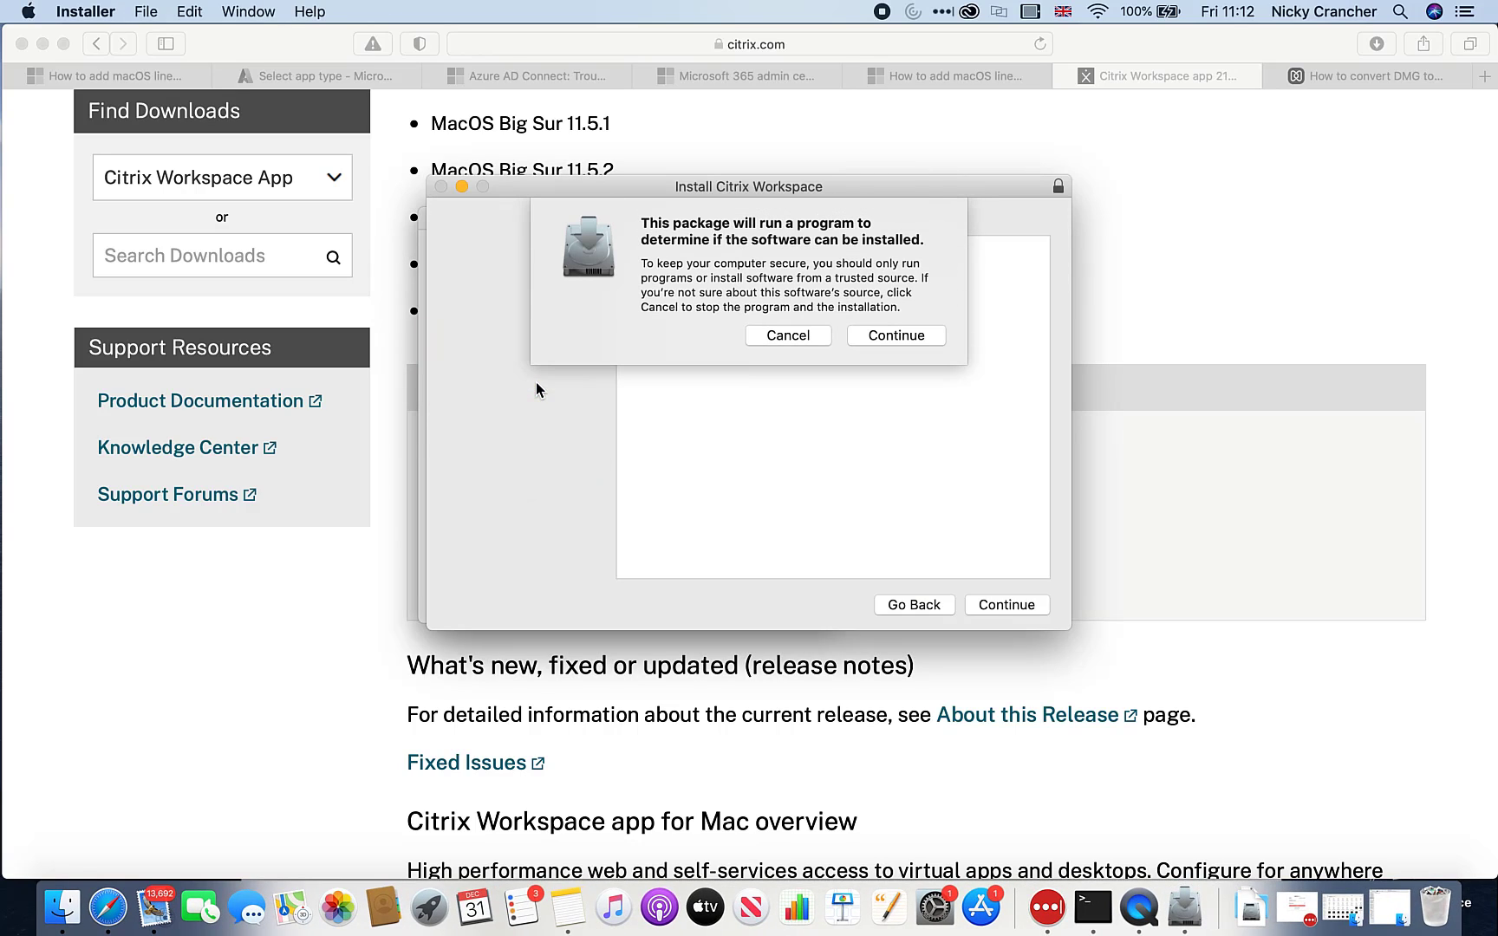
{"action": "left_click", "coordinate": [913, 340]}
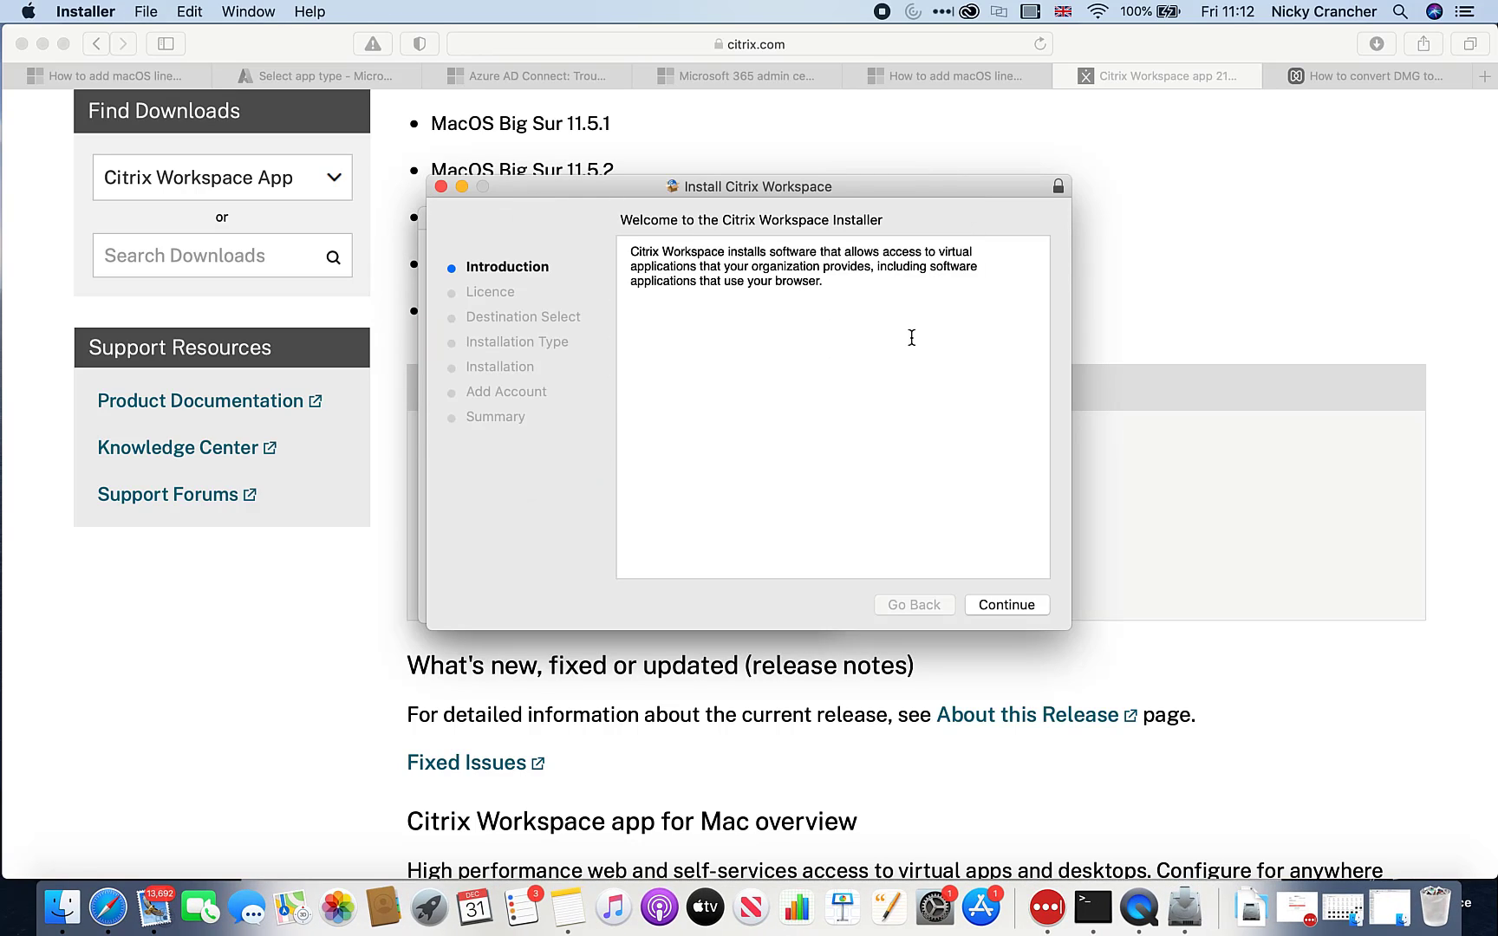
{"action": "left_click", "coordinate": [1035, 607]}
{"action": "left_click", "coordinate": [1033, 610]}
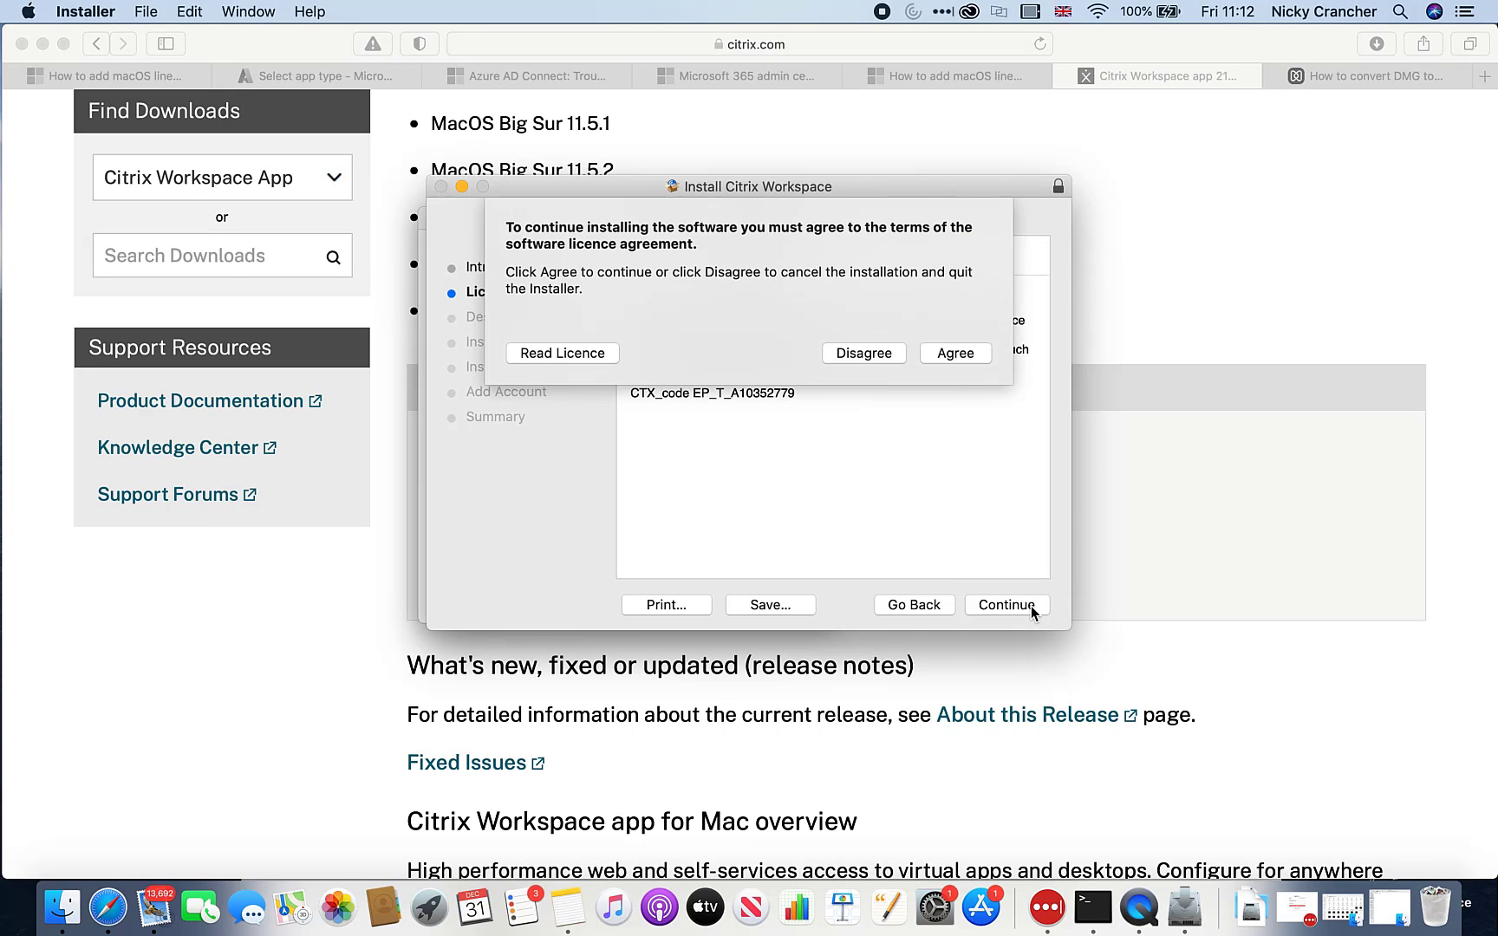
{"action": "left_click", "coordinate": [971, 354]}
{"action": "left_click", "coordinate": [1005, 605]}
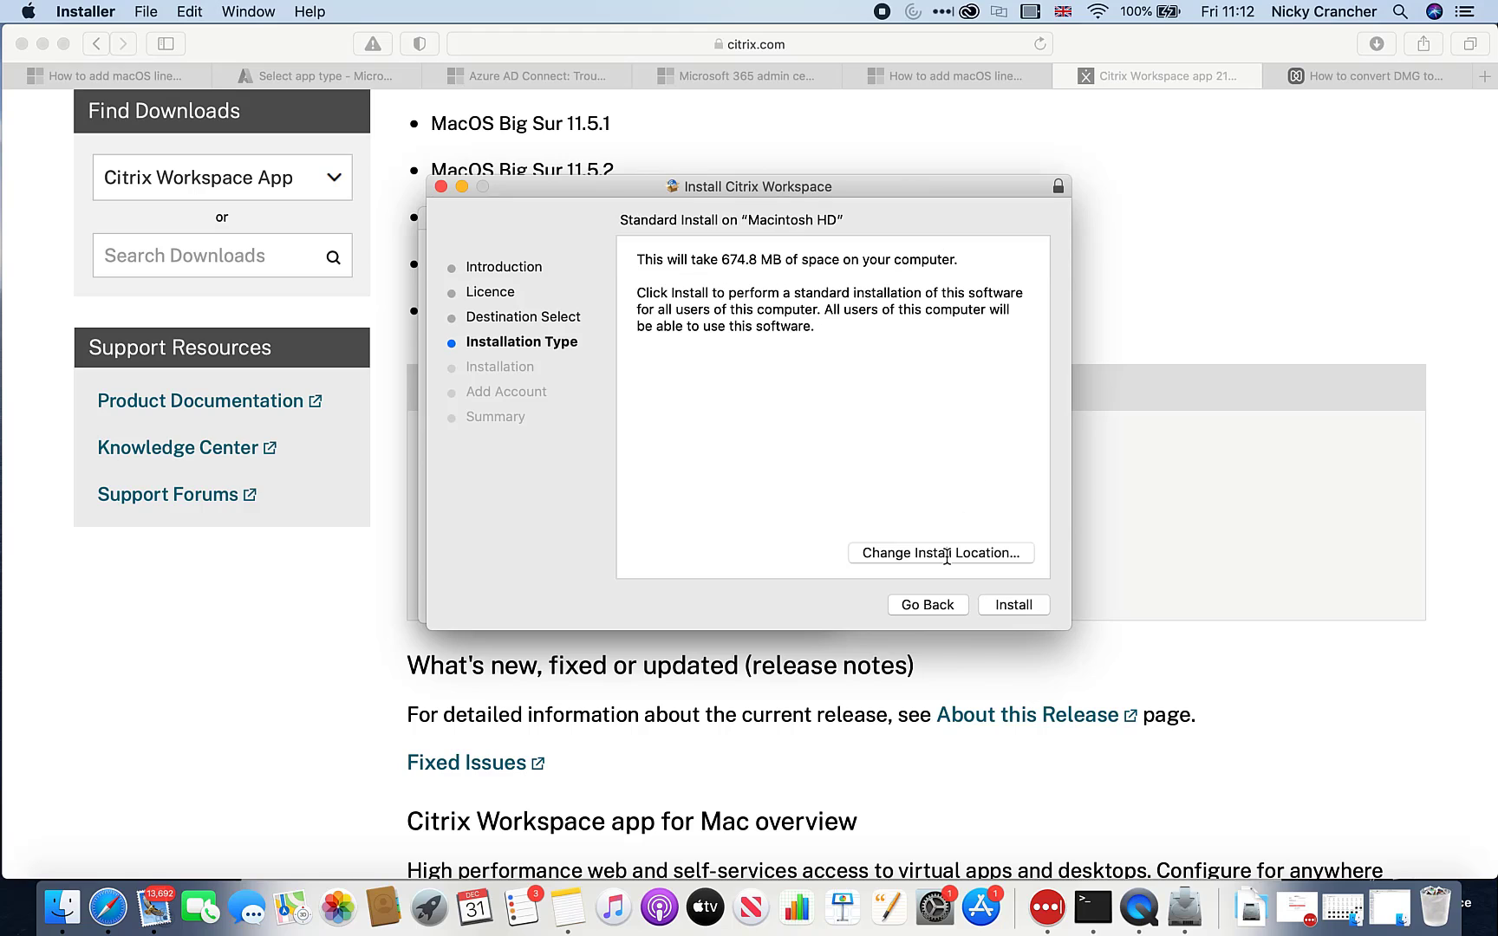
{"action": "left_click", "coordinate": [1015, 605]}
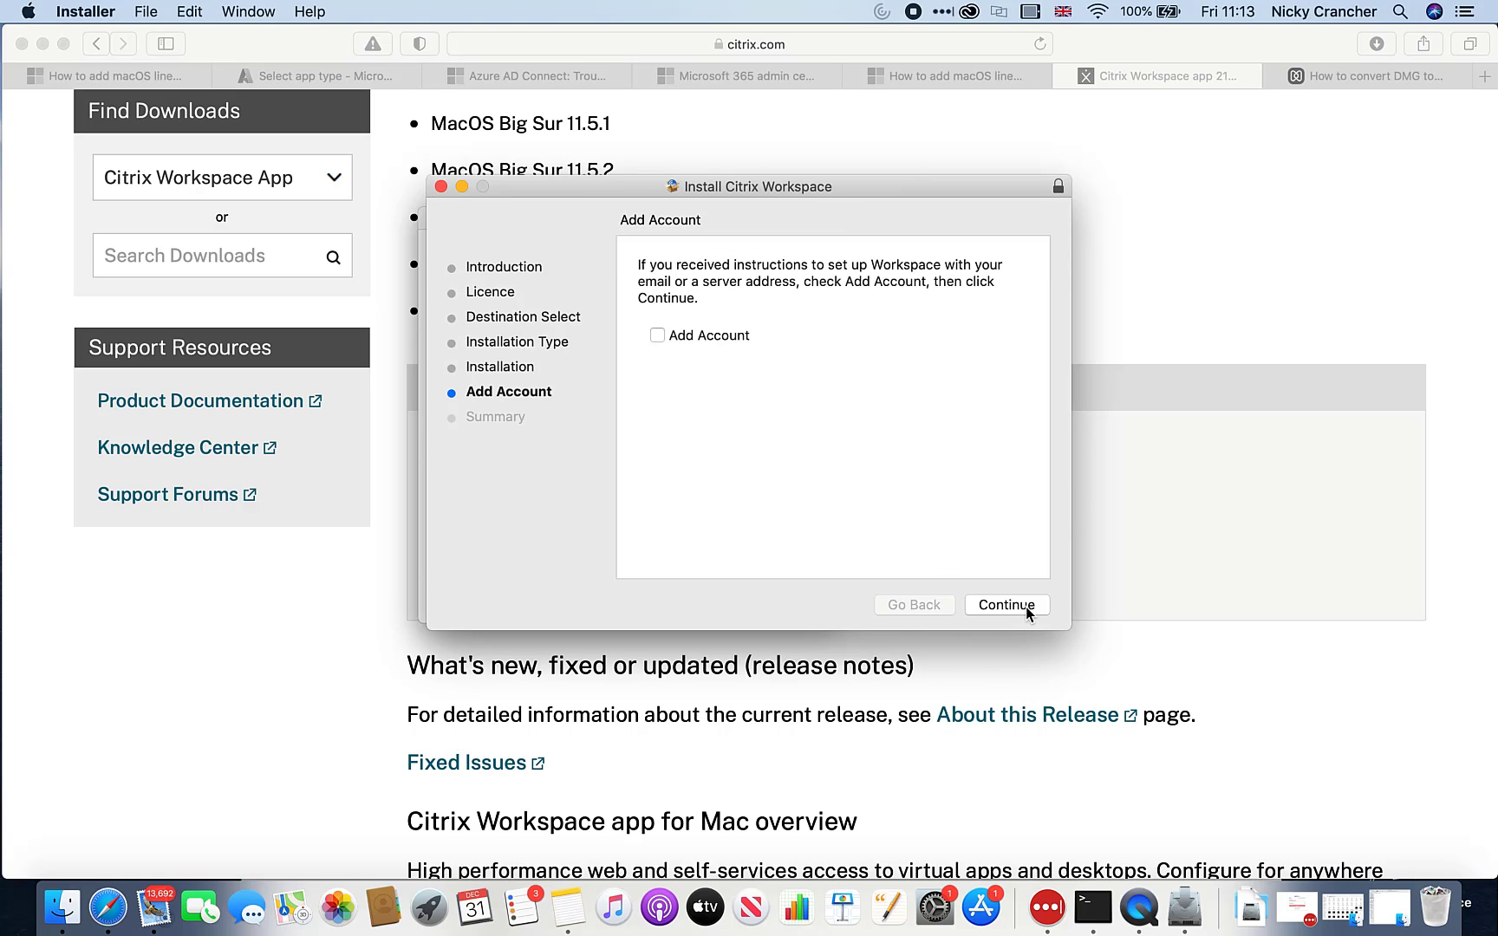
Step: Finish the installer without adding an account, keep the installer package and close the Citrix Workspace disk image window
{"action": "left_click", "coordinate": [1028, 611]}
{"action": "left_click", "coordinate": [1013, 606]}
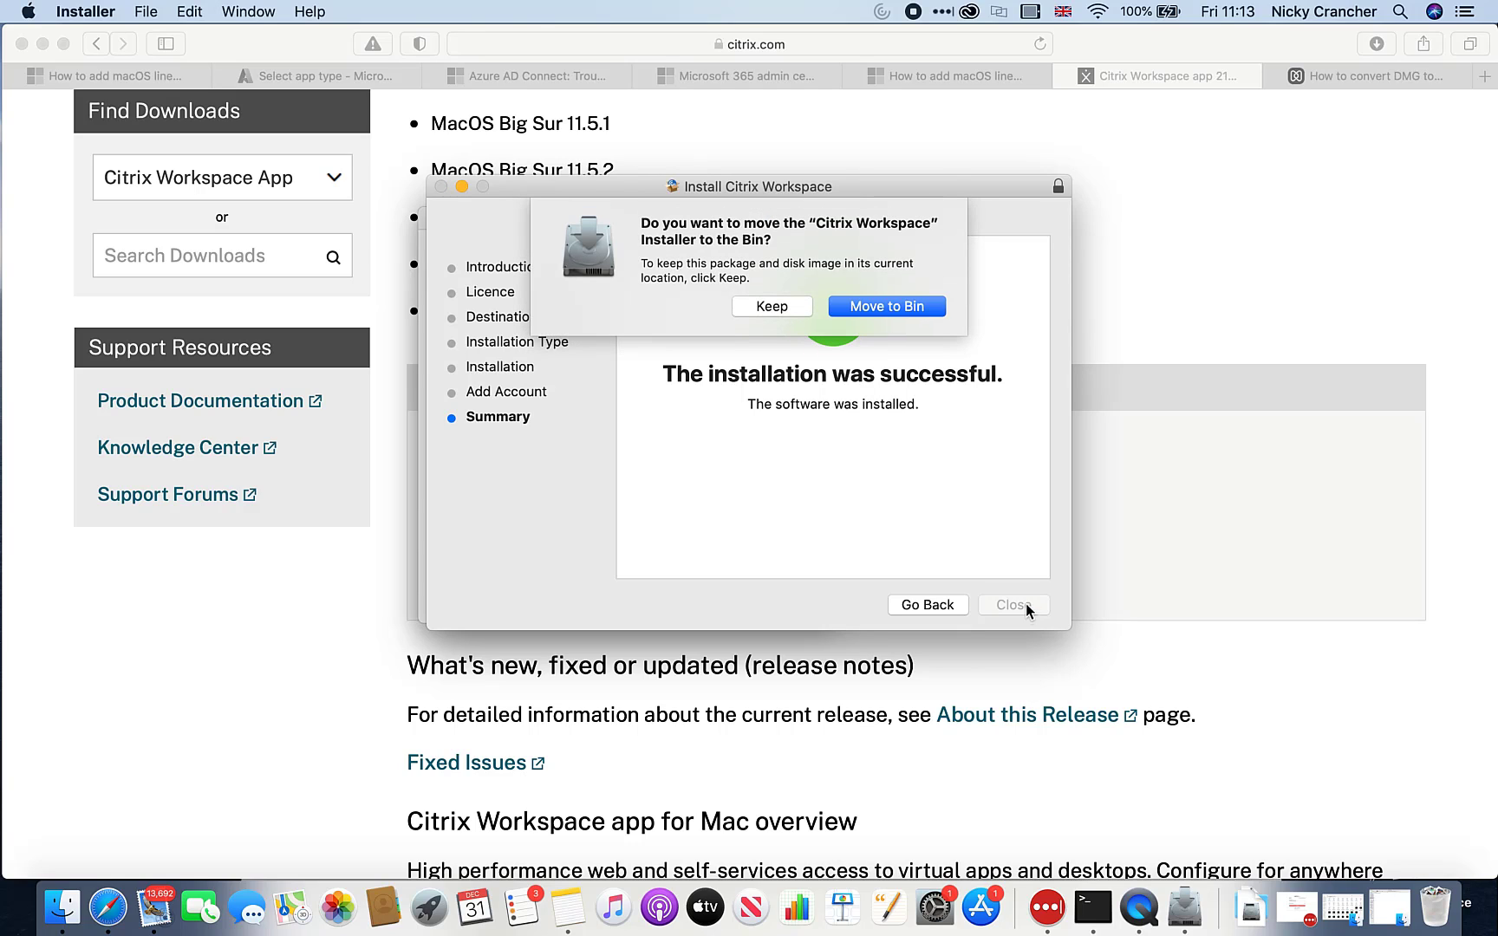
{"action": "left_click", "coordinate": [763, 309]}
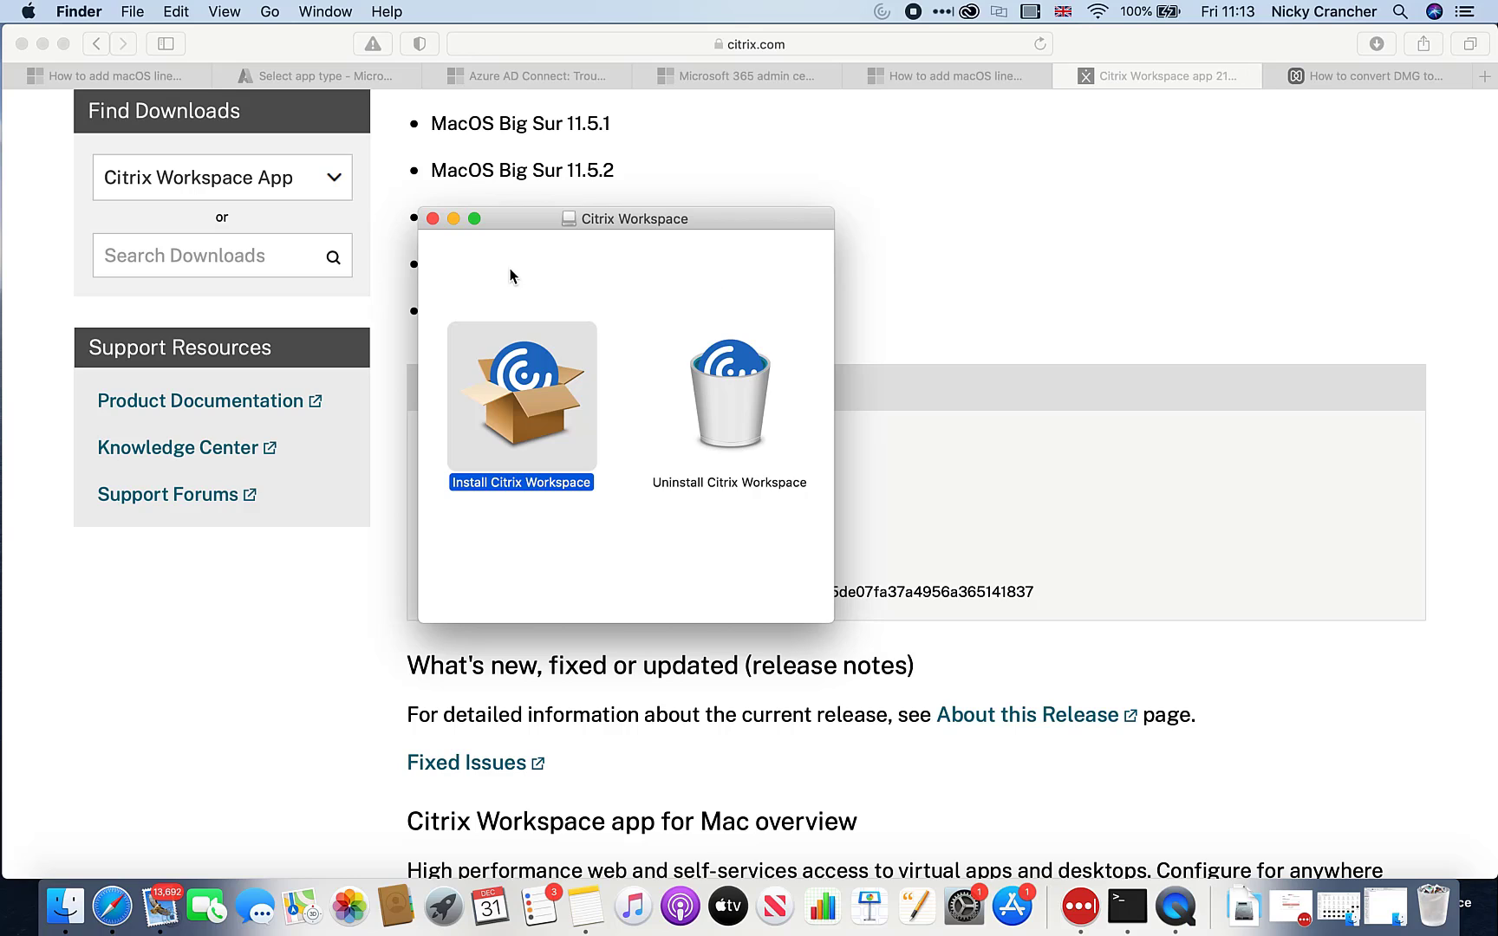
{"action": "left_click", "coordinate": [432, 218]}
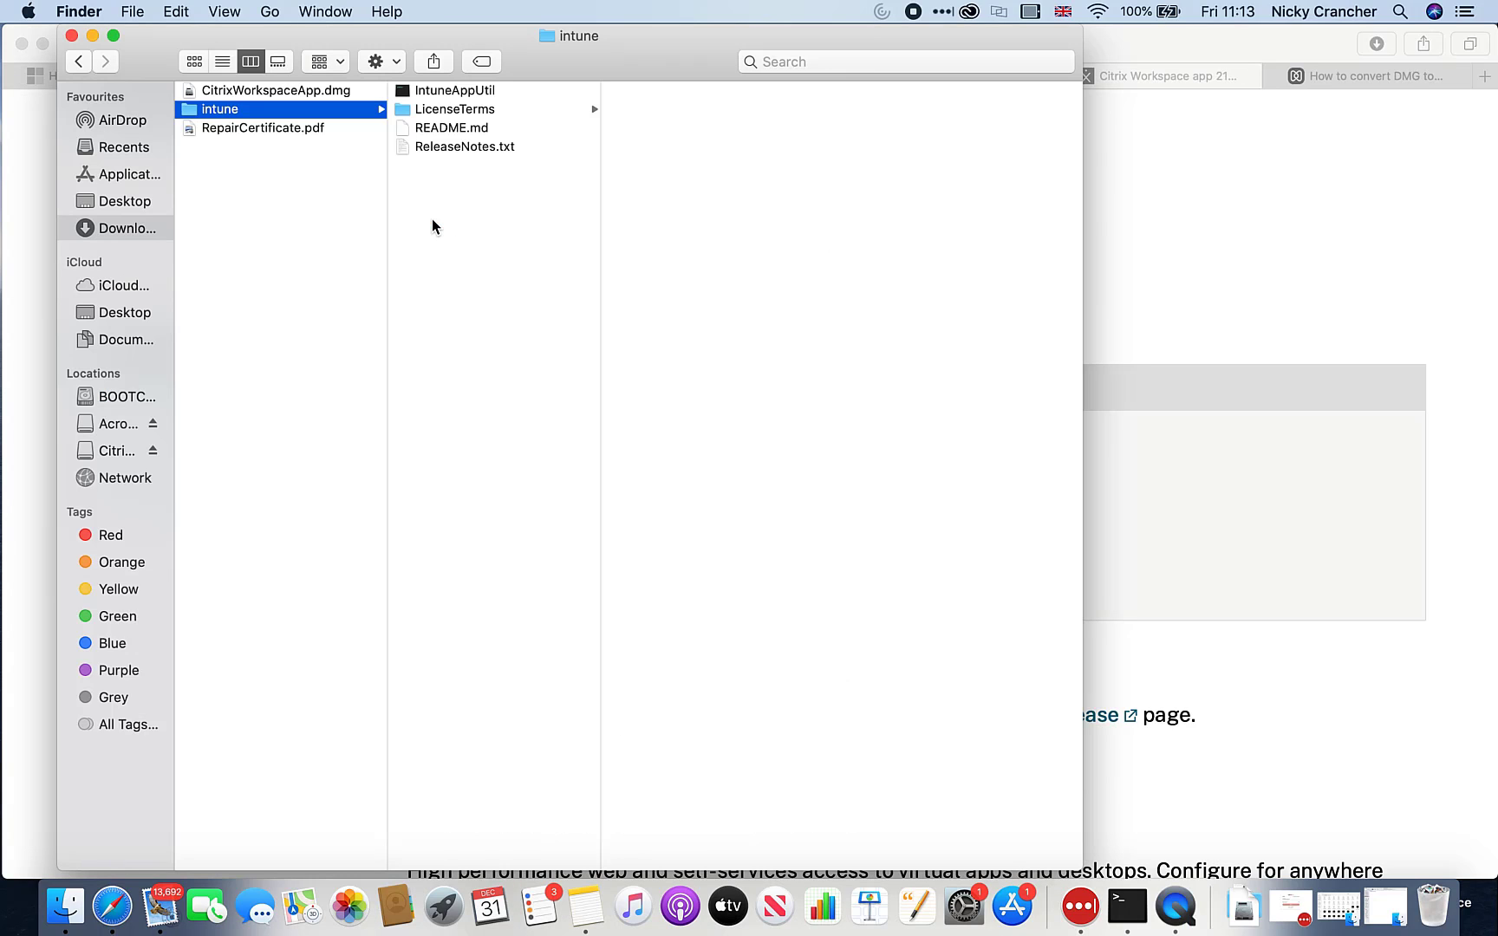
Step: Show the Applications folder in Finder and select the Citrix Workspace app
{"action": "left_click", "coordinate": [124, 176]}
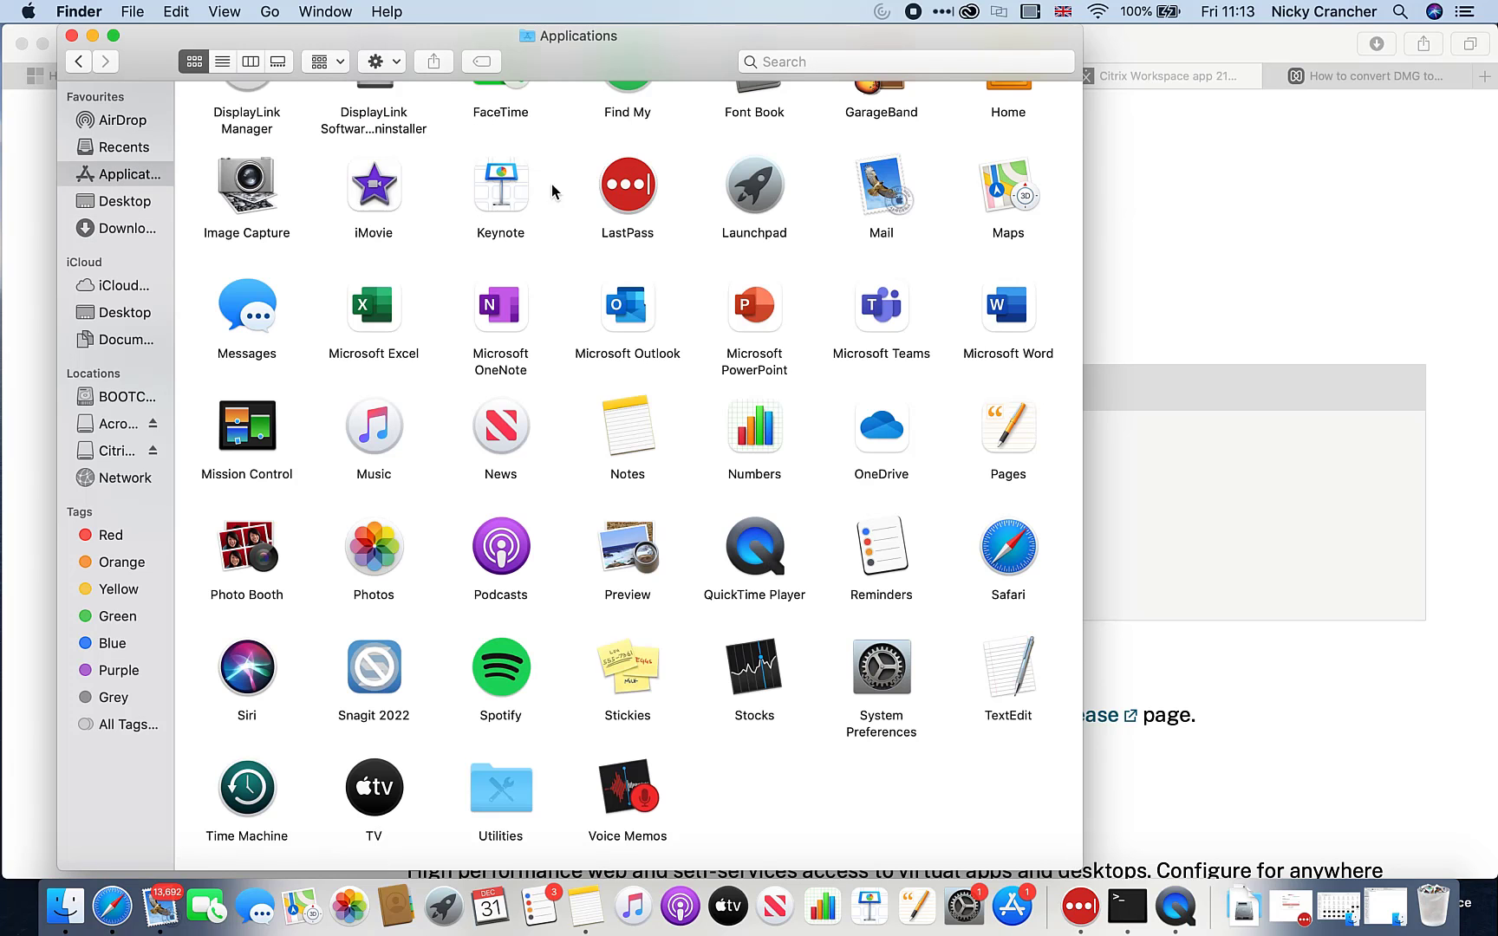
{"action": "left_click", "coordinate": [767, 440]}
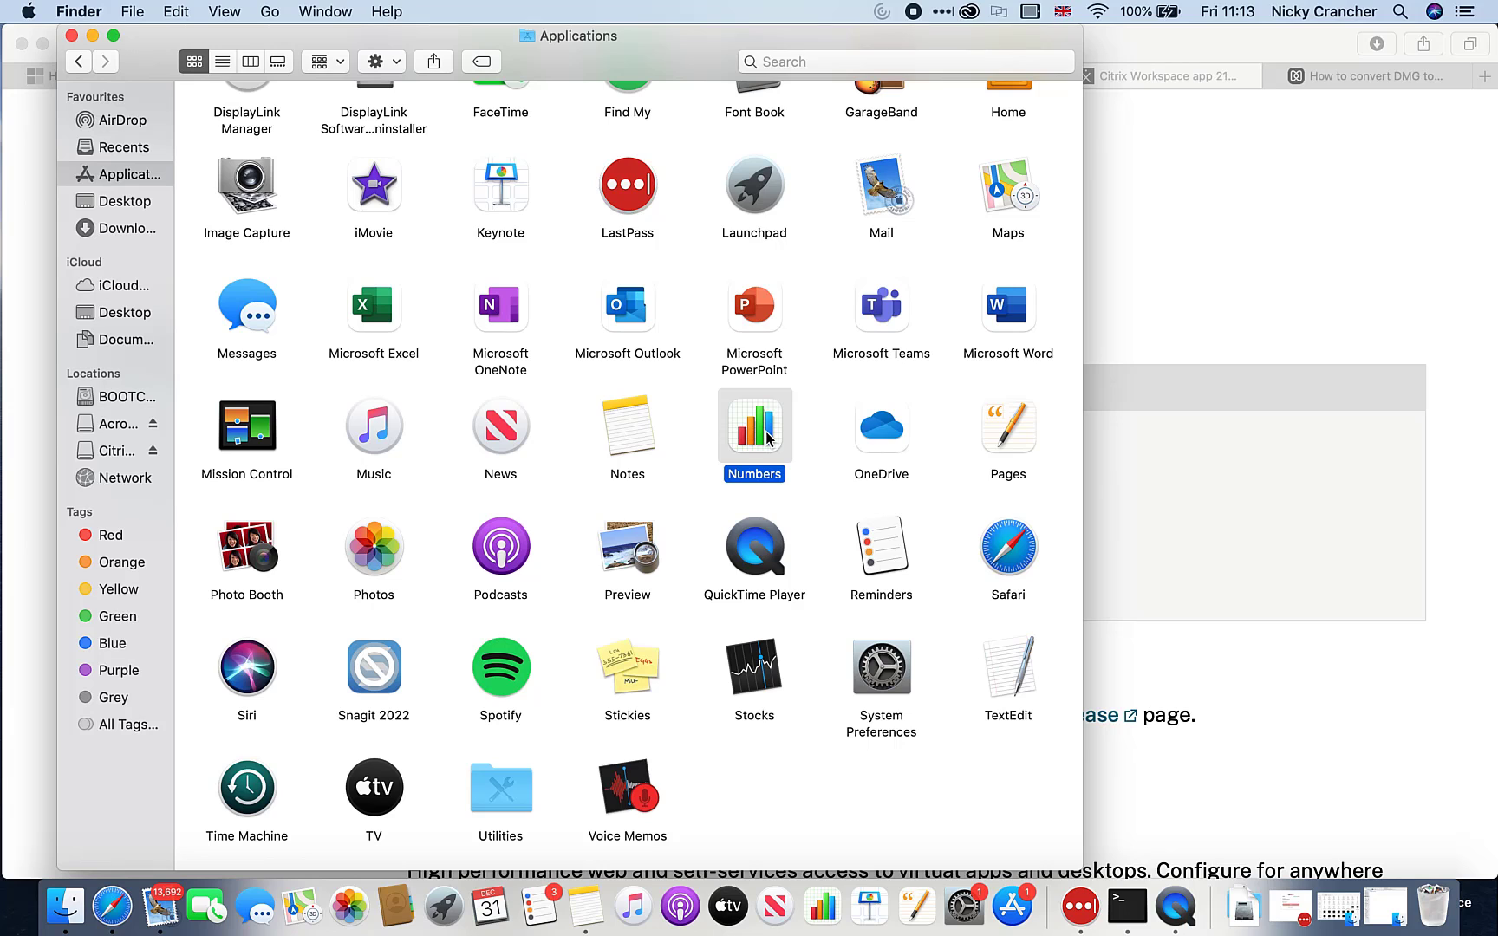
{"action": "key", "text": "Up"}
{"action": "key", "text": "Up"}
{"action": "key", "text": "Up"}
{"action": "key", "text": "Up"}
{"action": "key", "text": "Up"}
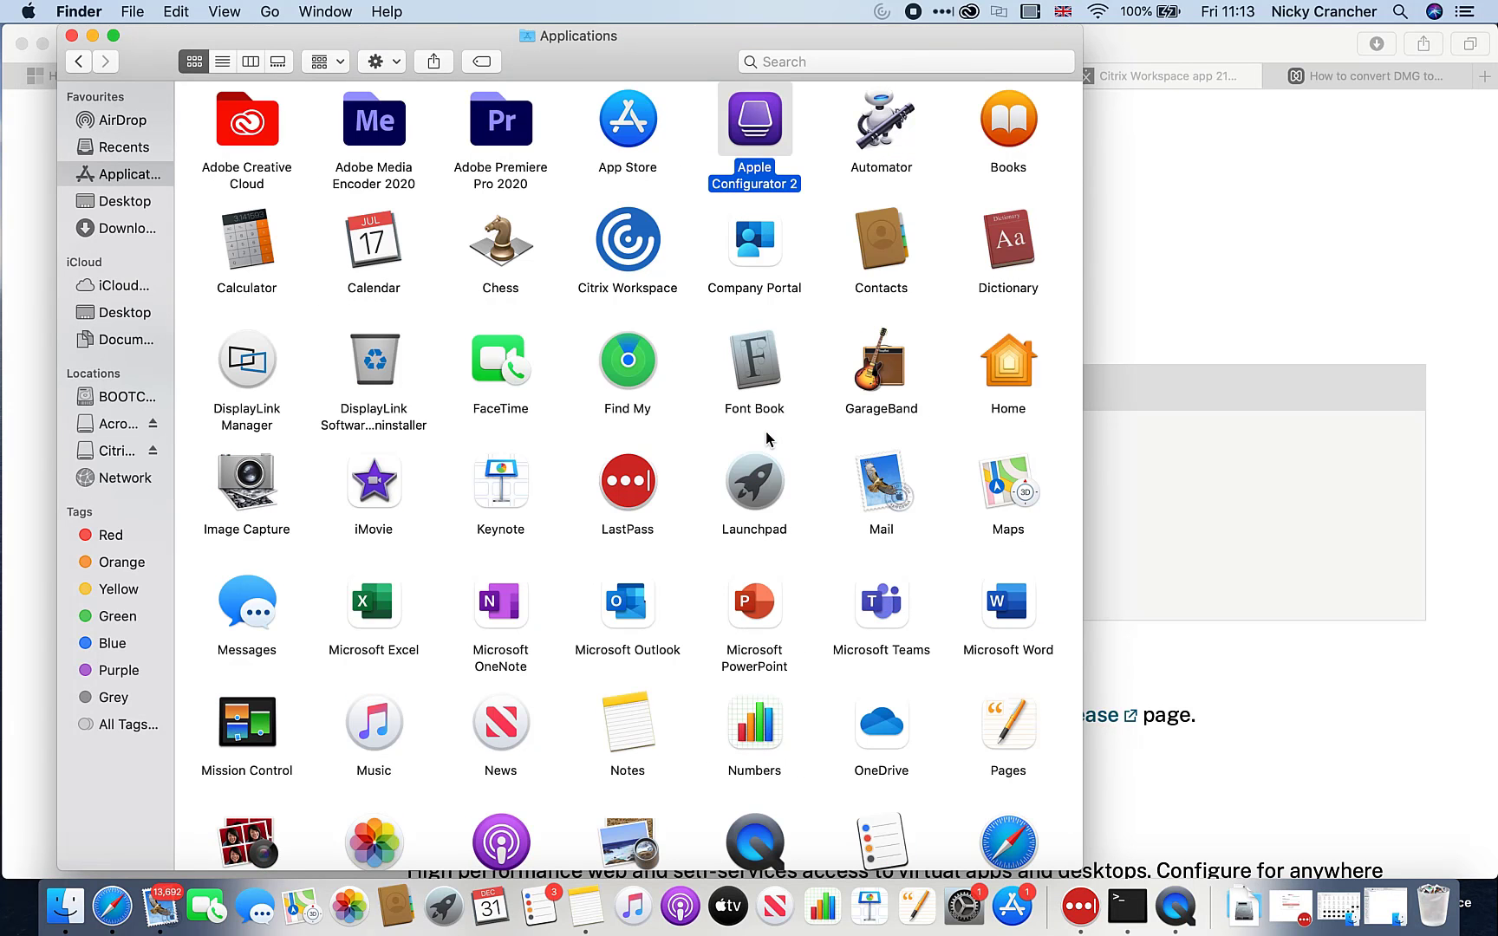
{"action": "key", "text": "c"}
{"action": "key", "text": "h"}
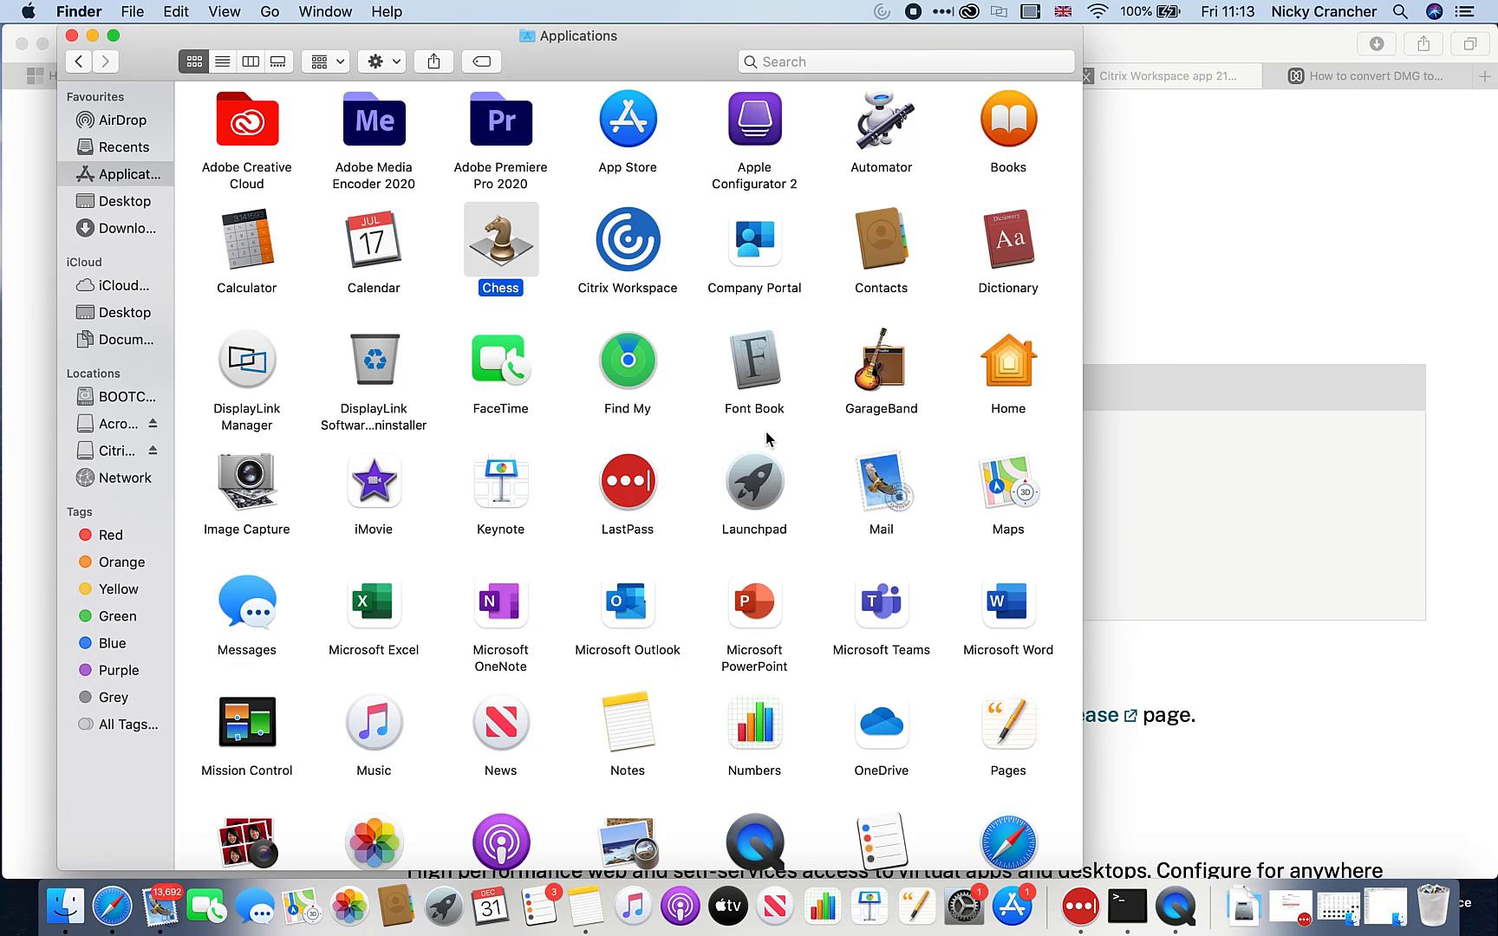
{"action": "left_click", "coordinate": [627, 239]}
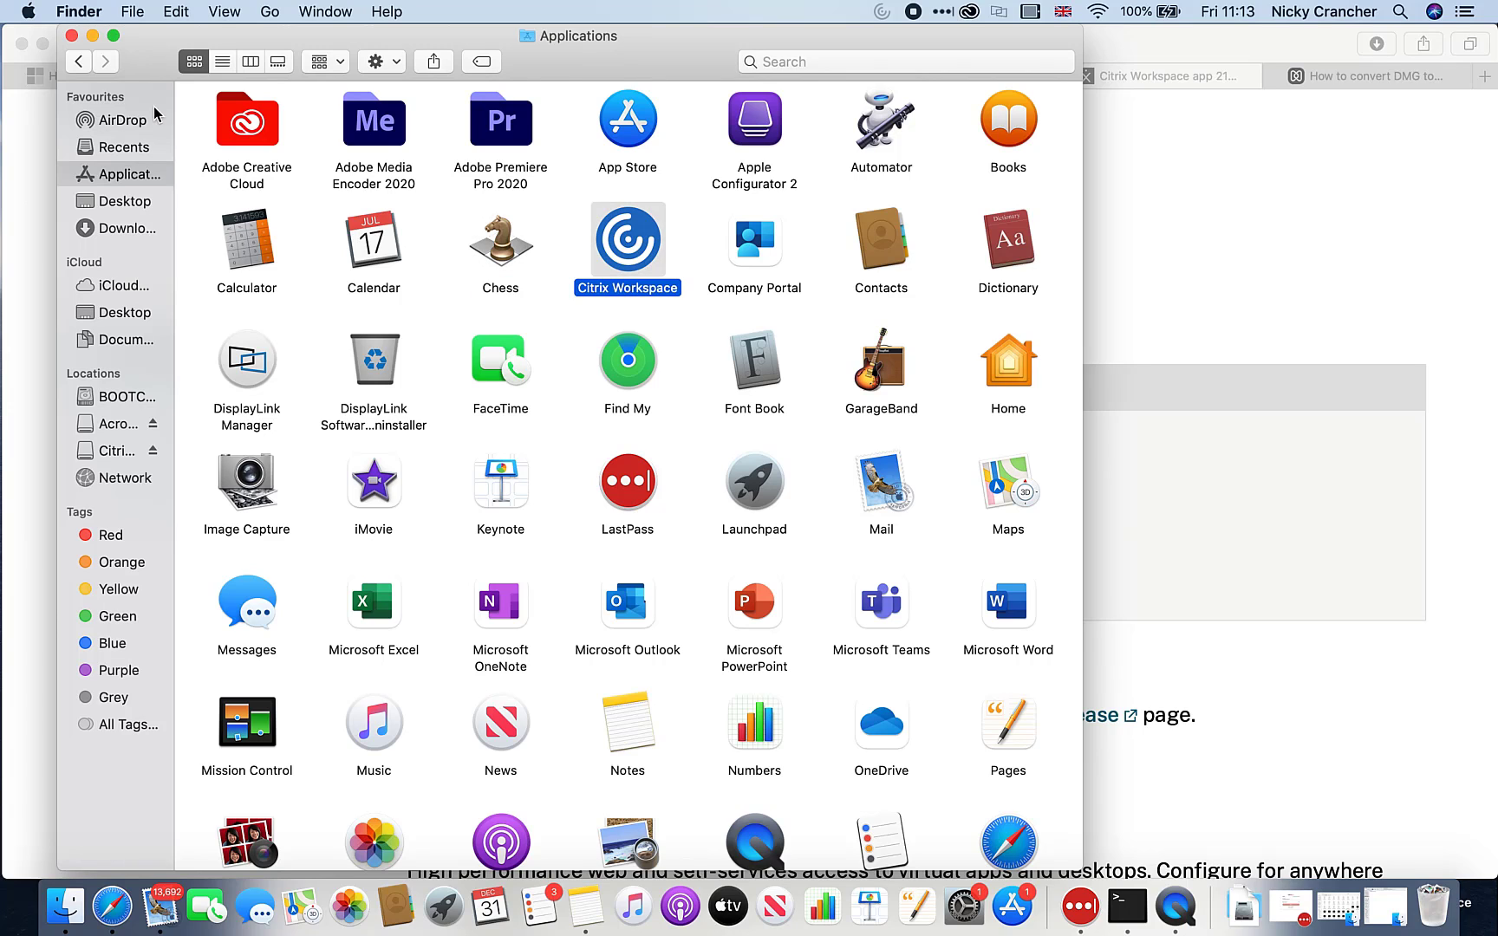
Step: Open the info window for Citrix Workspace and select its full file name with extension, Citrix Workspace.app
{"action": "left_click", "coordinate": [133, 12]}
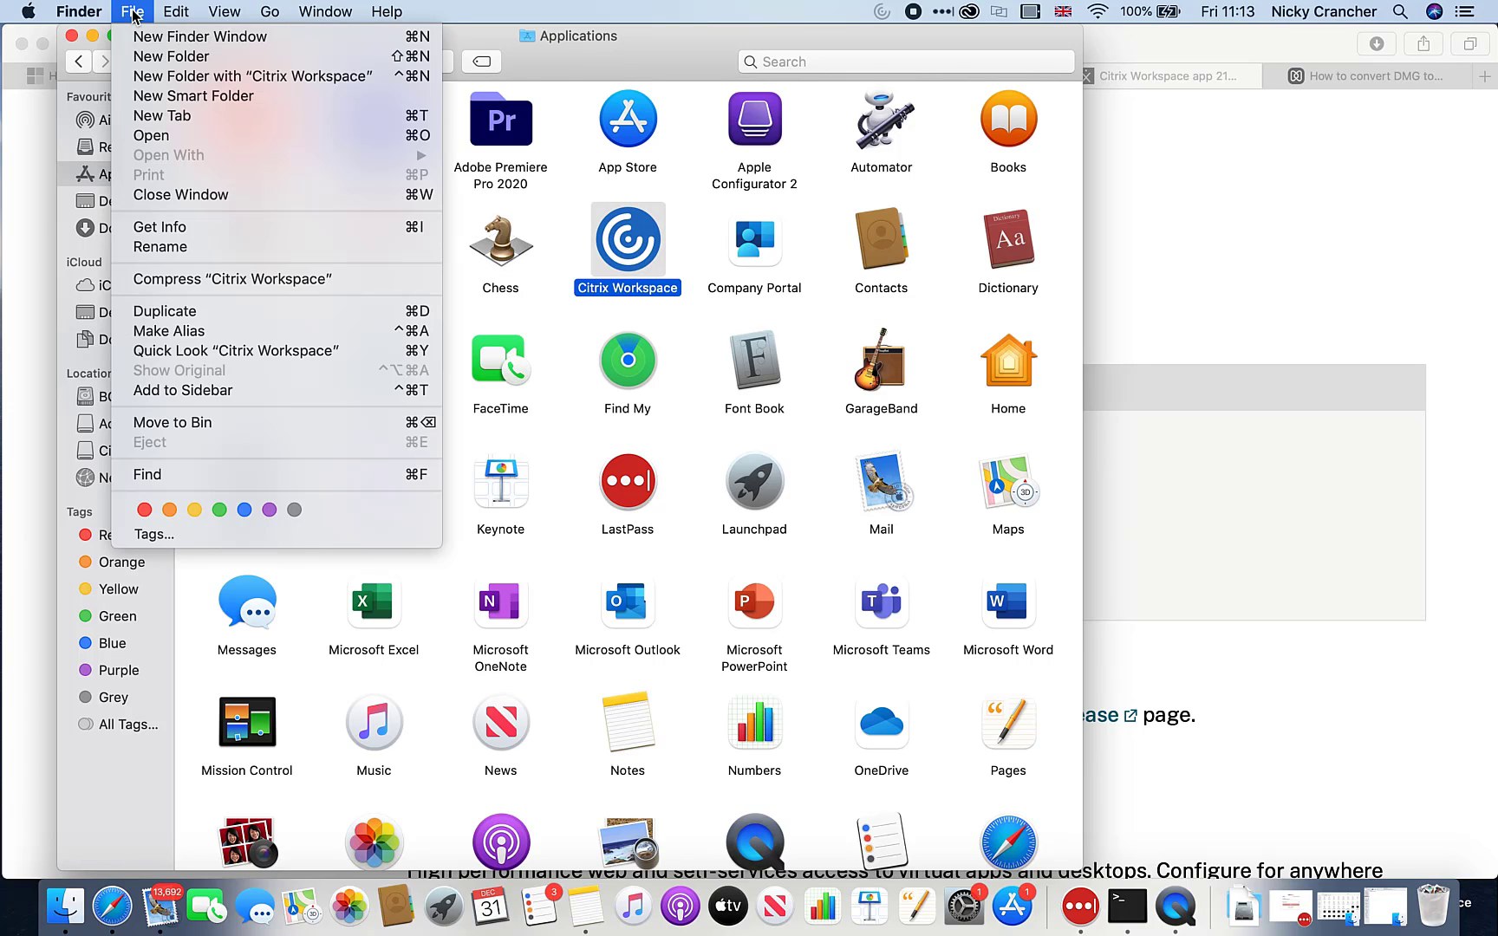
{"action": "left_click", "coordinate": [344, 227]}
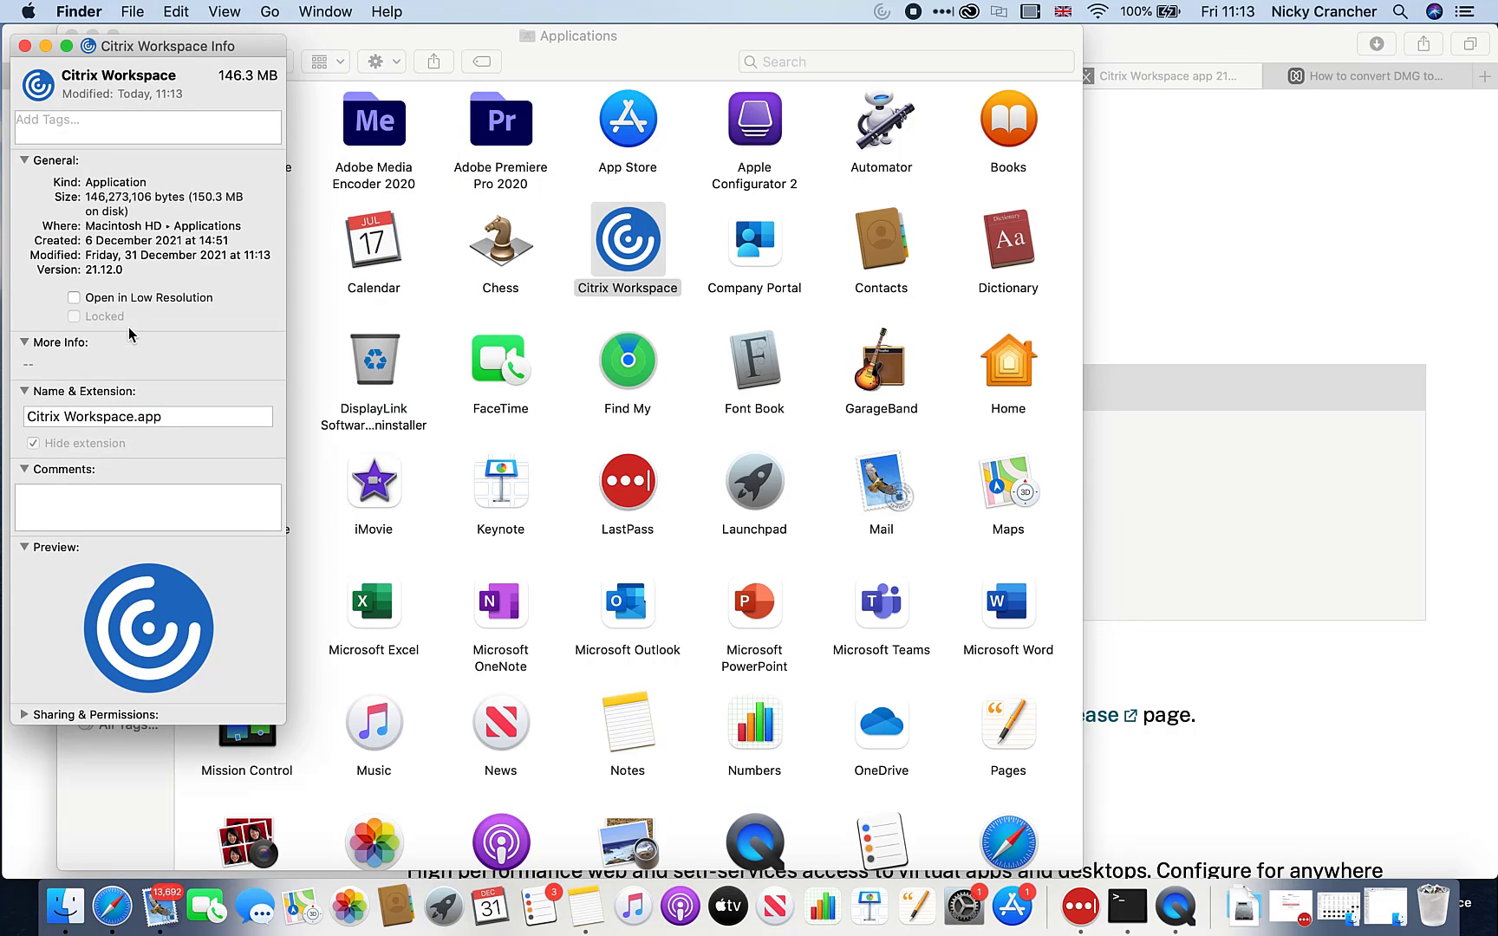
{"action": "left_click", "coordinate": [179, 419]}
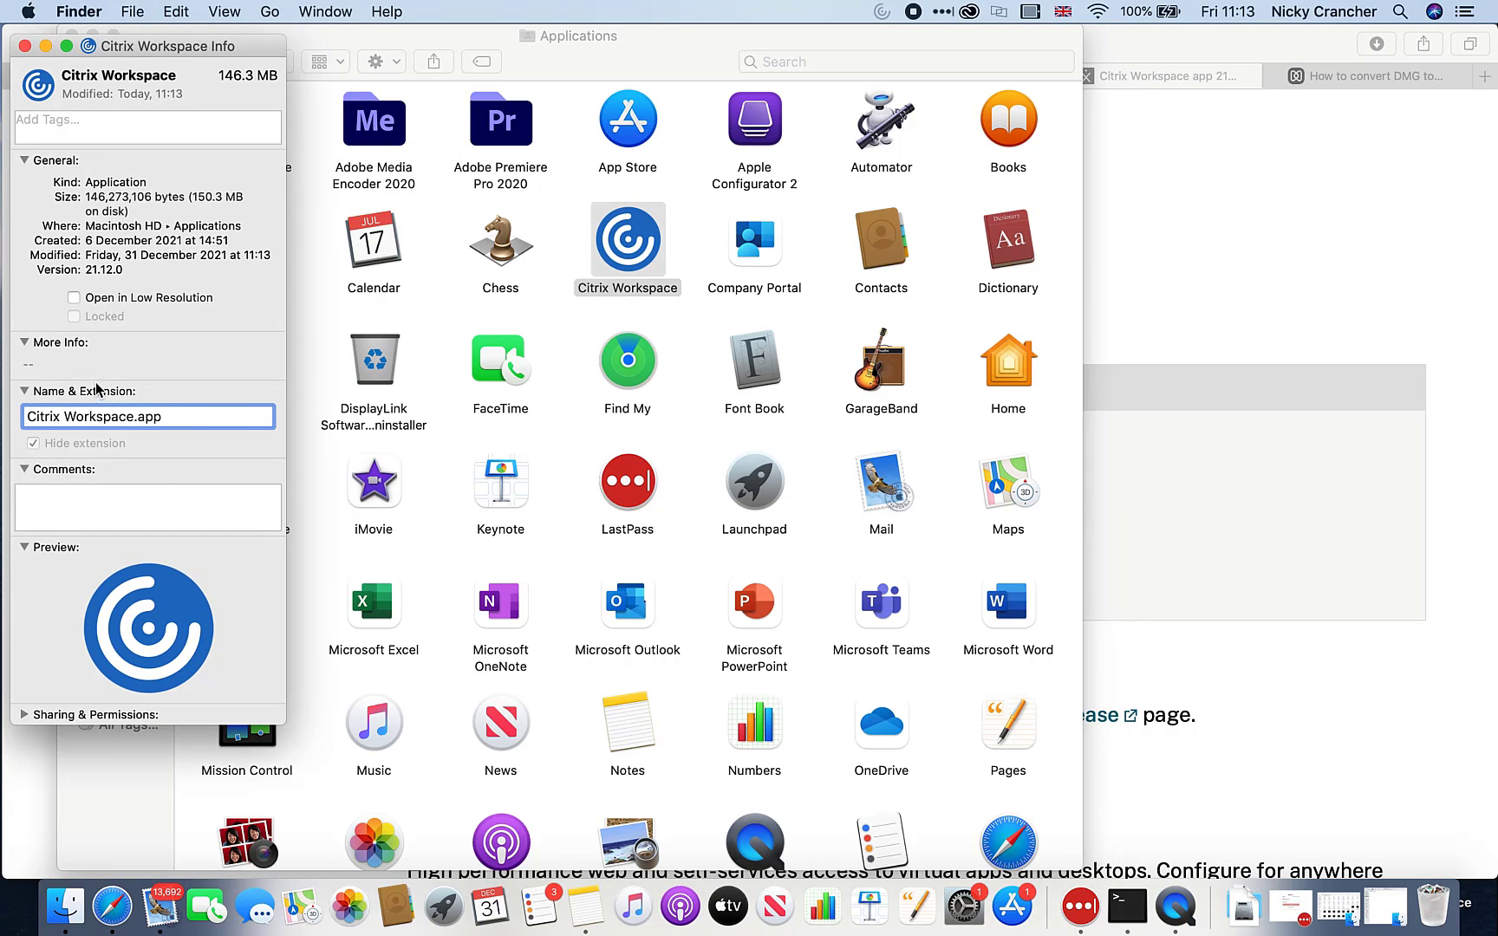
{"action": "left_click_drag", "start_coordinate": [167, 418], "coordinate": [2, 409]}
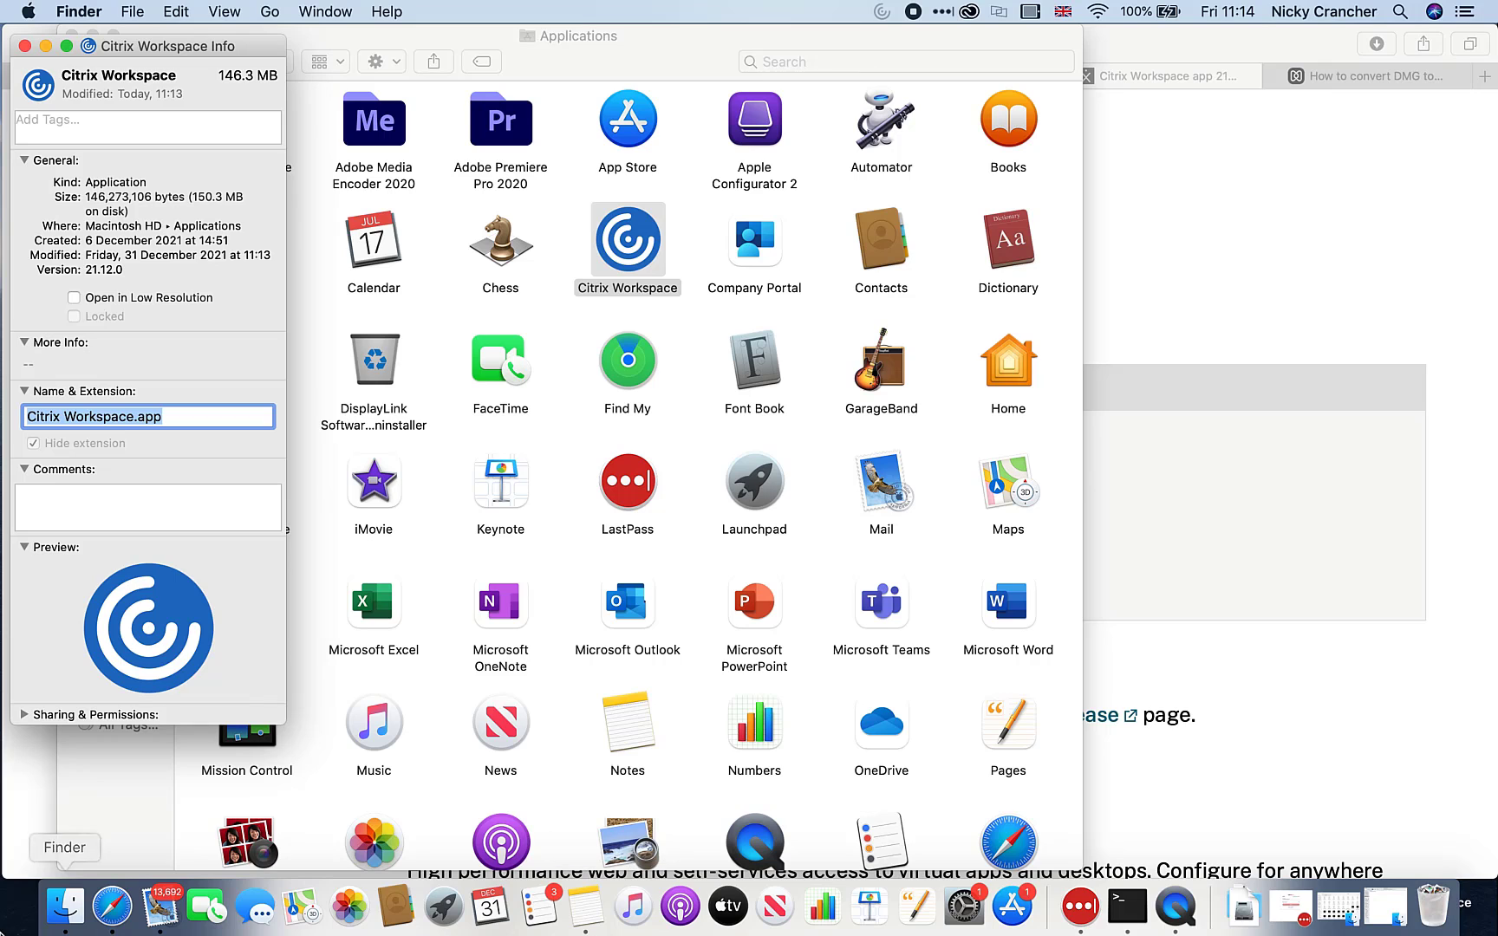
Step: Switch to Safari and reopen the Hexnode article on converting DMG to PKG from the "dmg to pkg intune" search results
{"action": "left_click", "coordinate": [106, 908]}
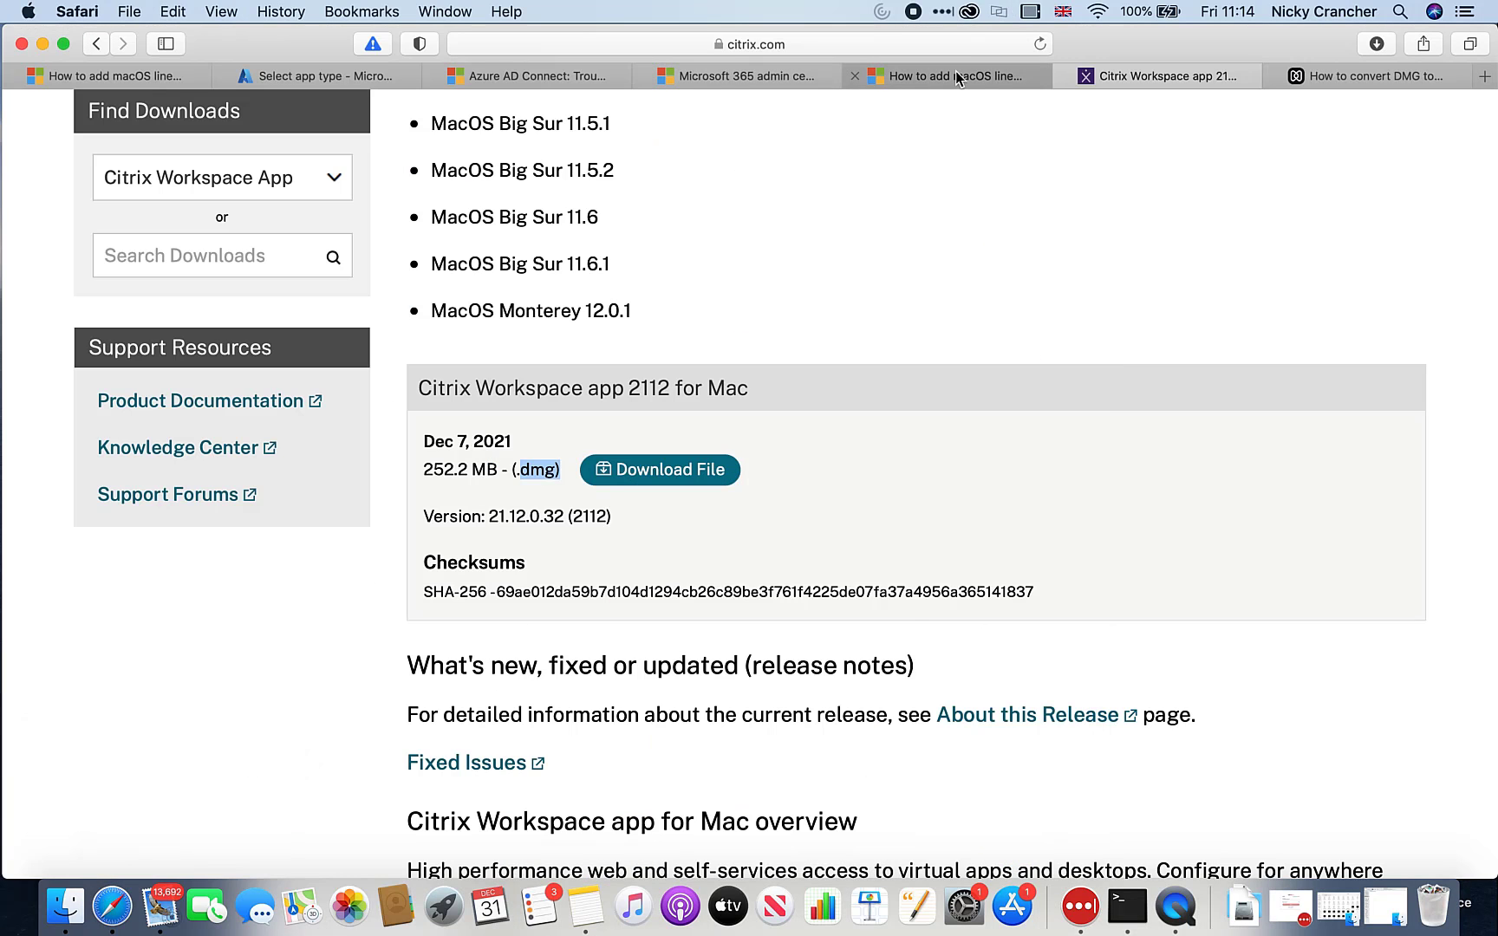
{"action": "left_click", "coordinate": [1333, 76]}
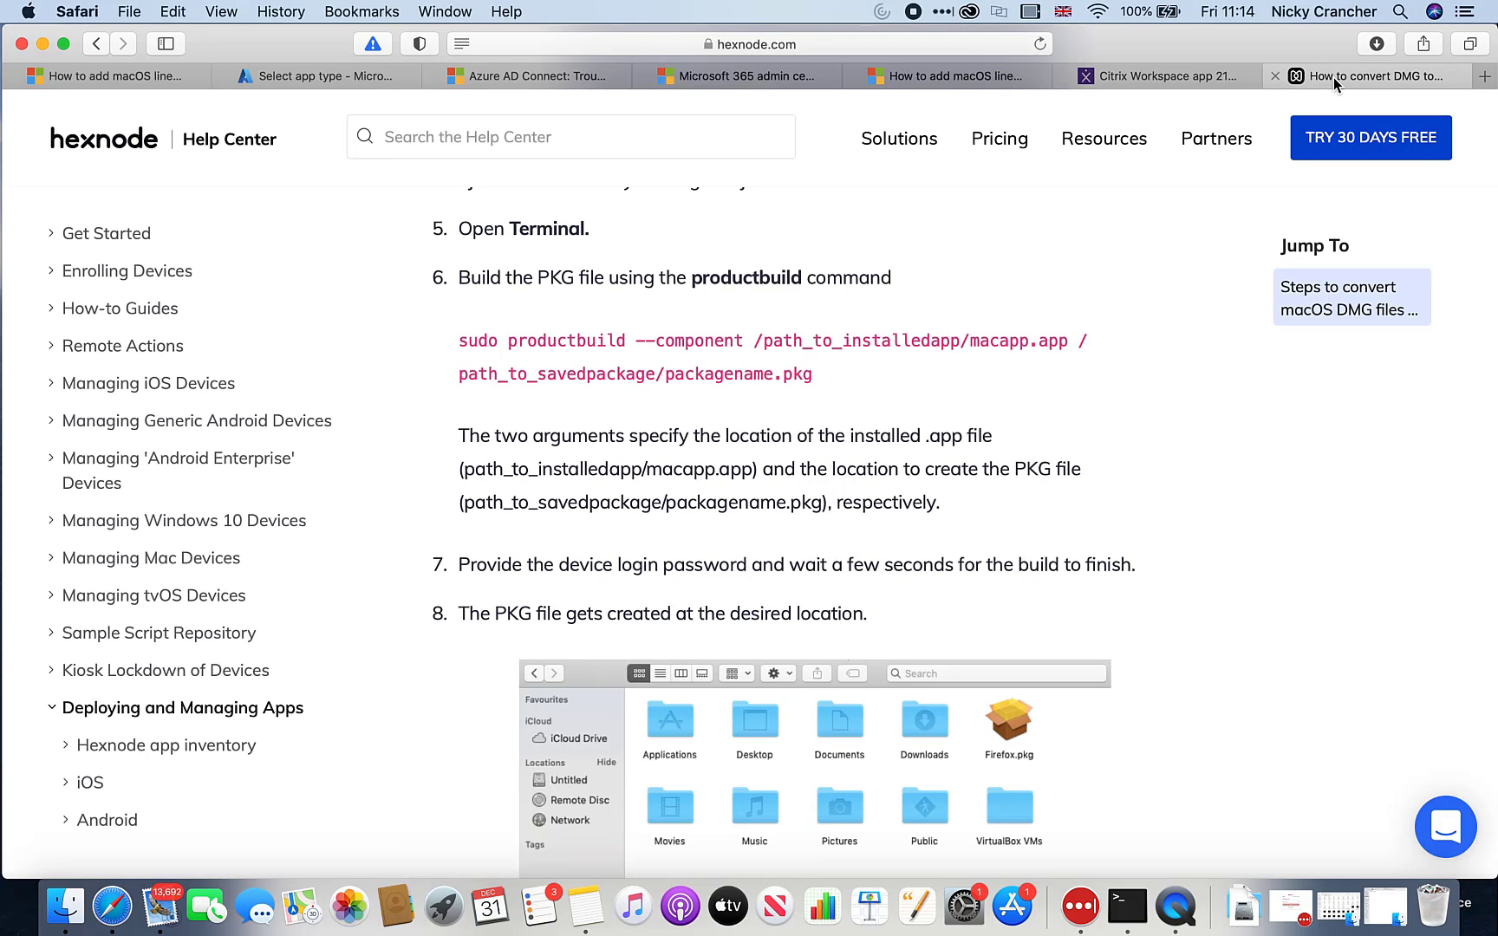
{"action": "left_click", "coordinate": [97, 51]}
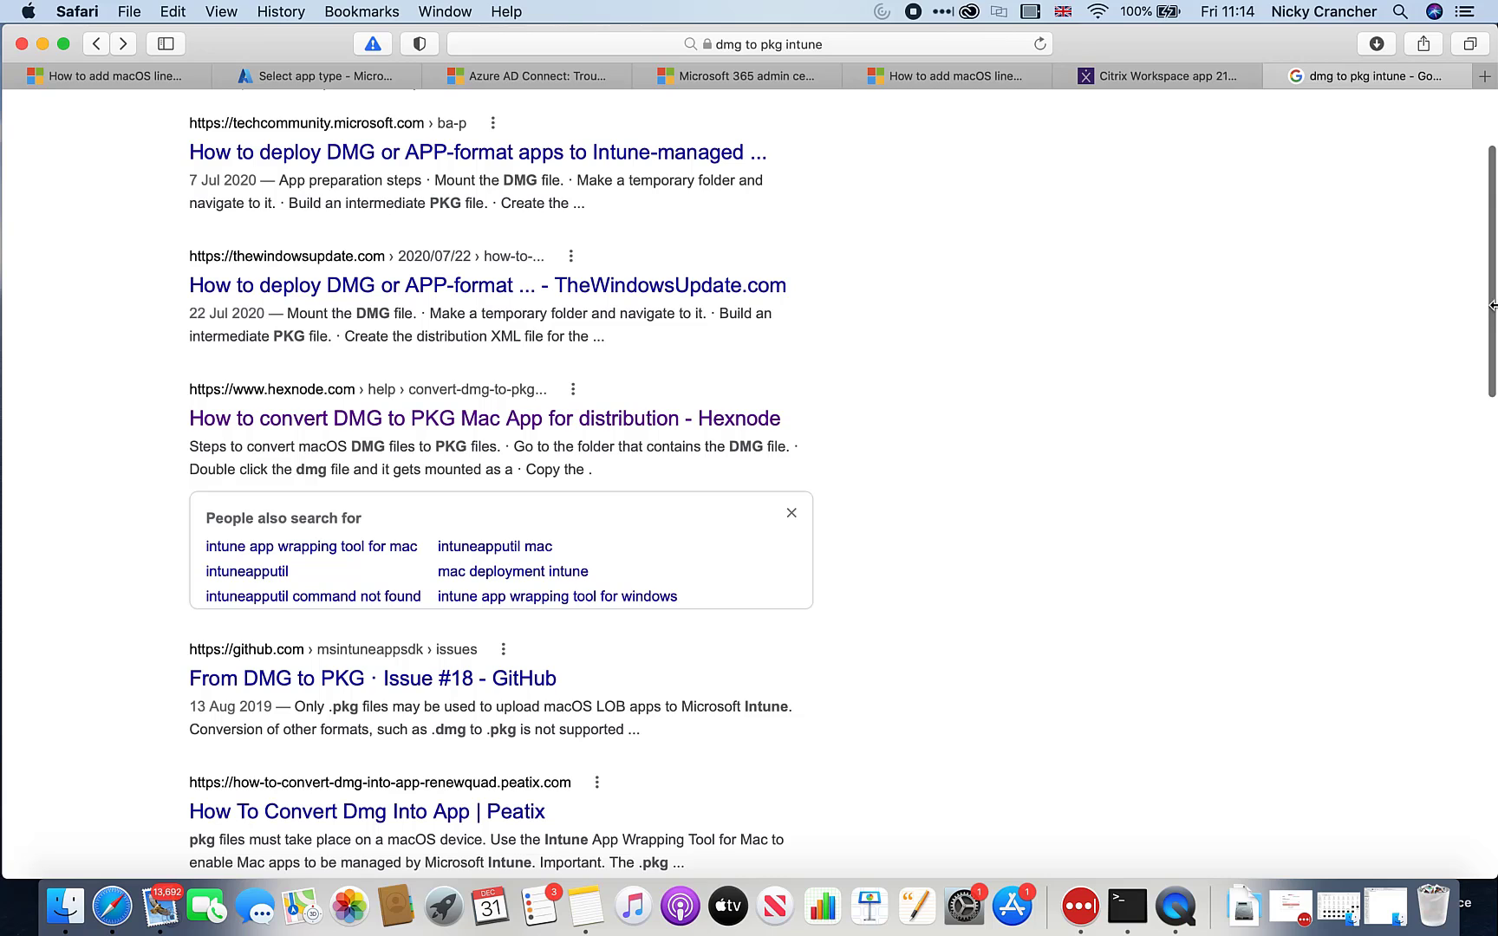
{"action": "left_click_drag", "start_coordinate": [1491, 303], "coordinate": [1479, 250]}
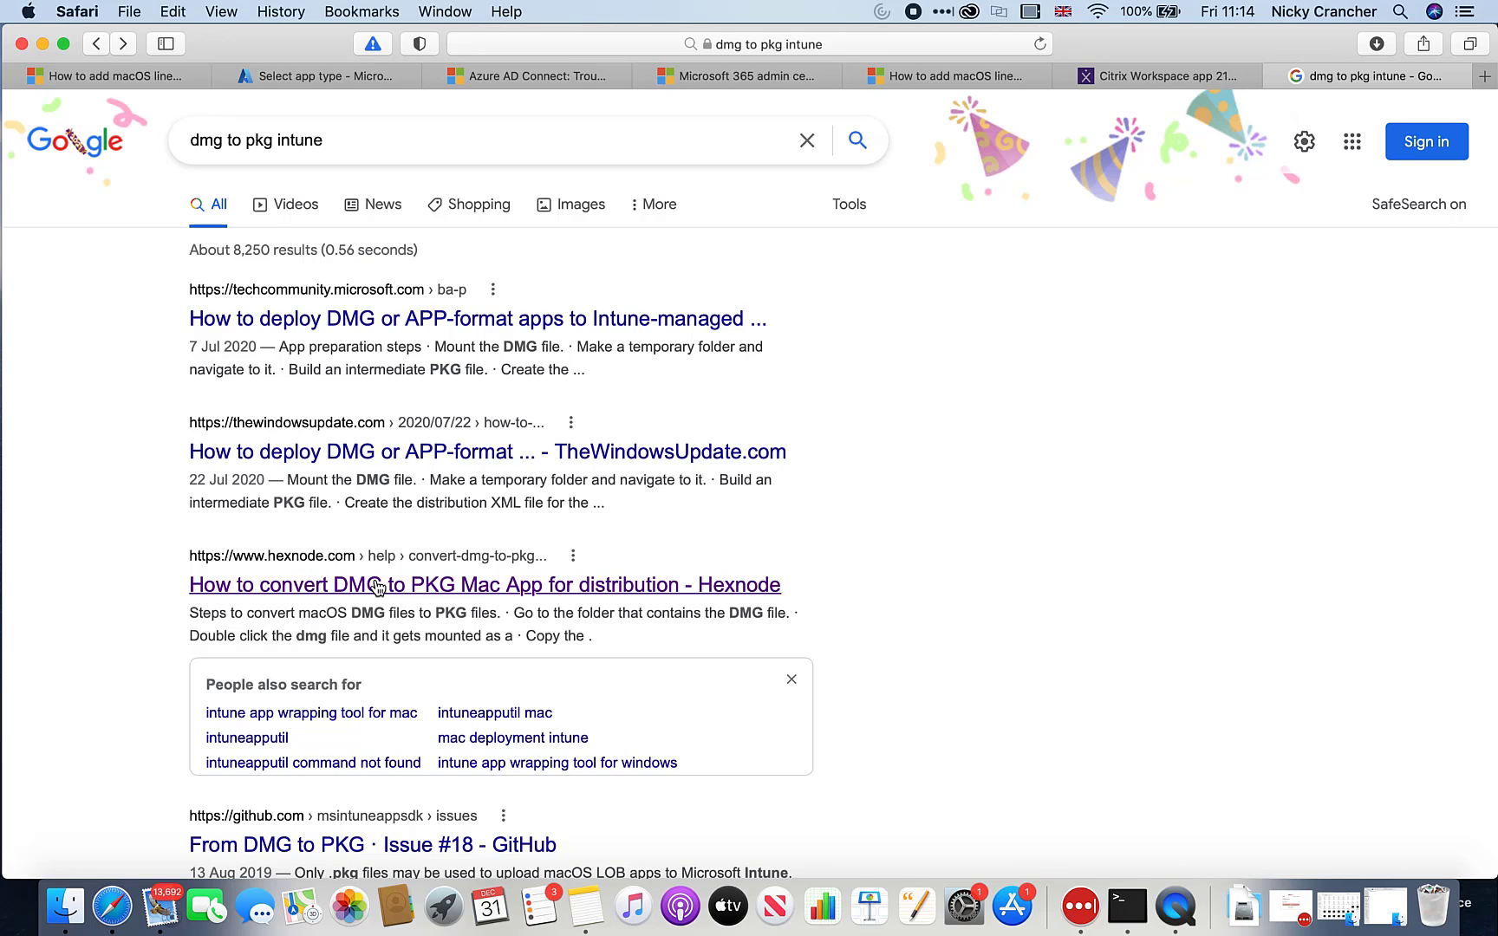
{"action": "left_click", "coordinate": [561, 589]}
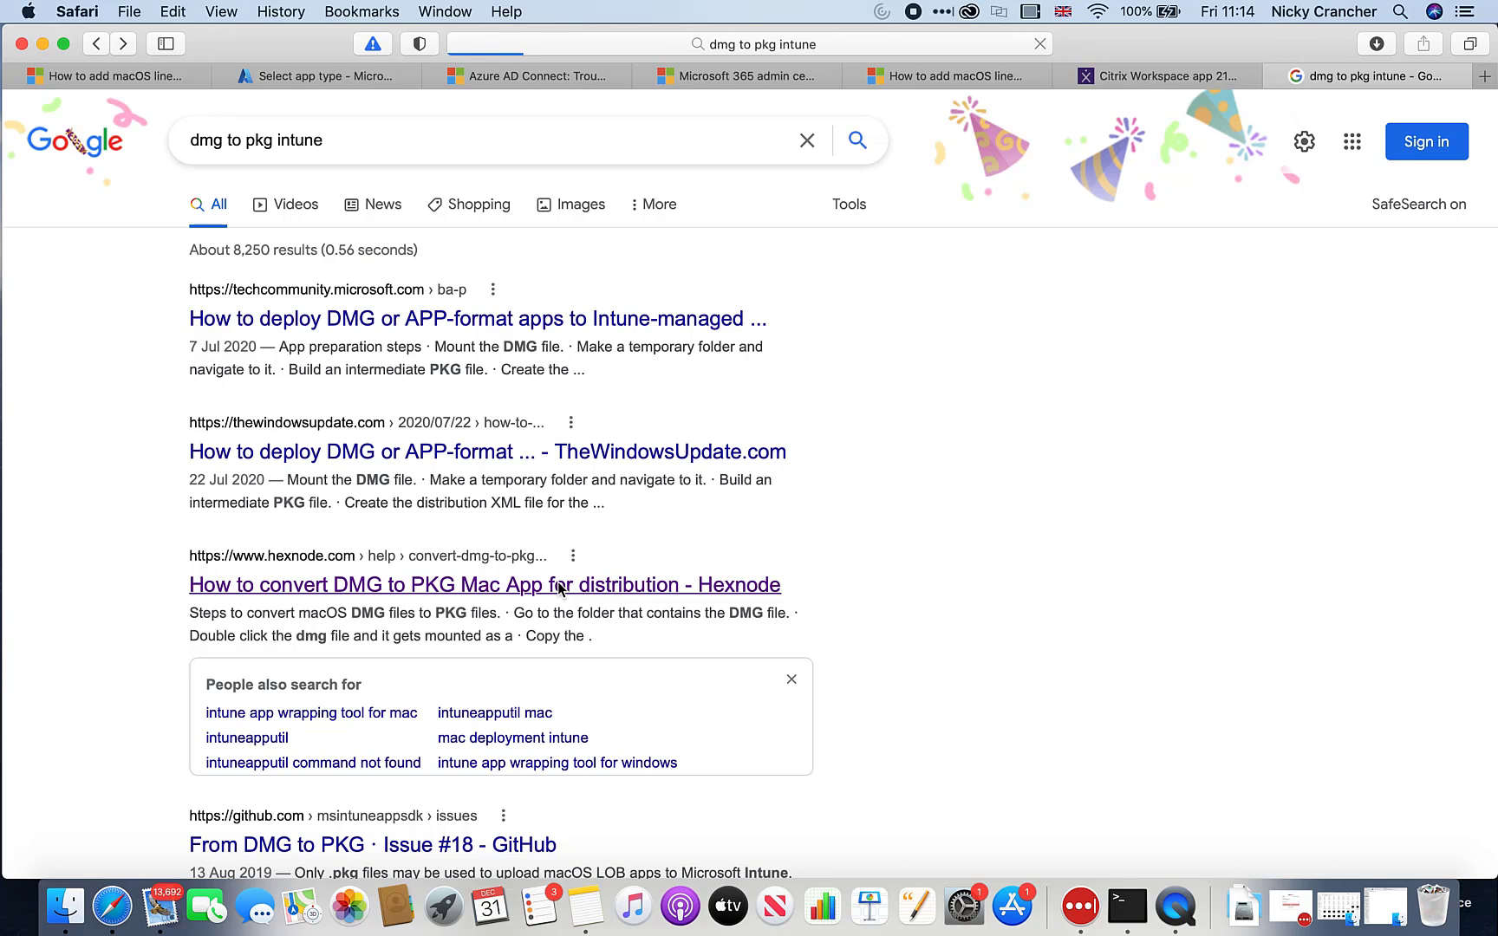
Step: Find the productbuild command in step 6 of the Hexnode article and copy it
{"action": "scroll", "coordinate": [863, 622], "scroll_direction": "down", "scroll_amount": 1}
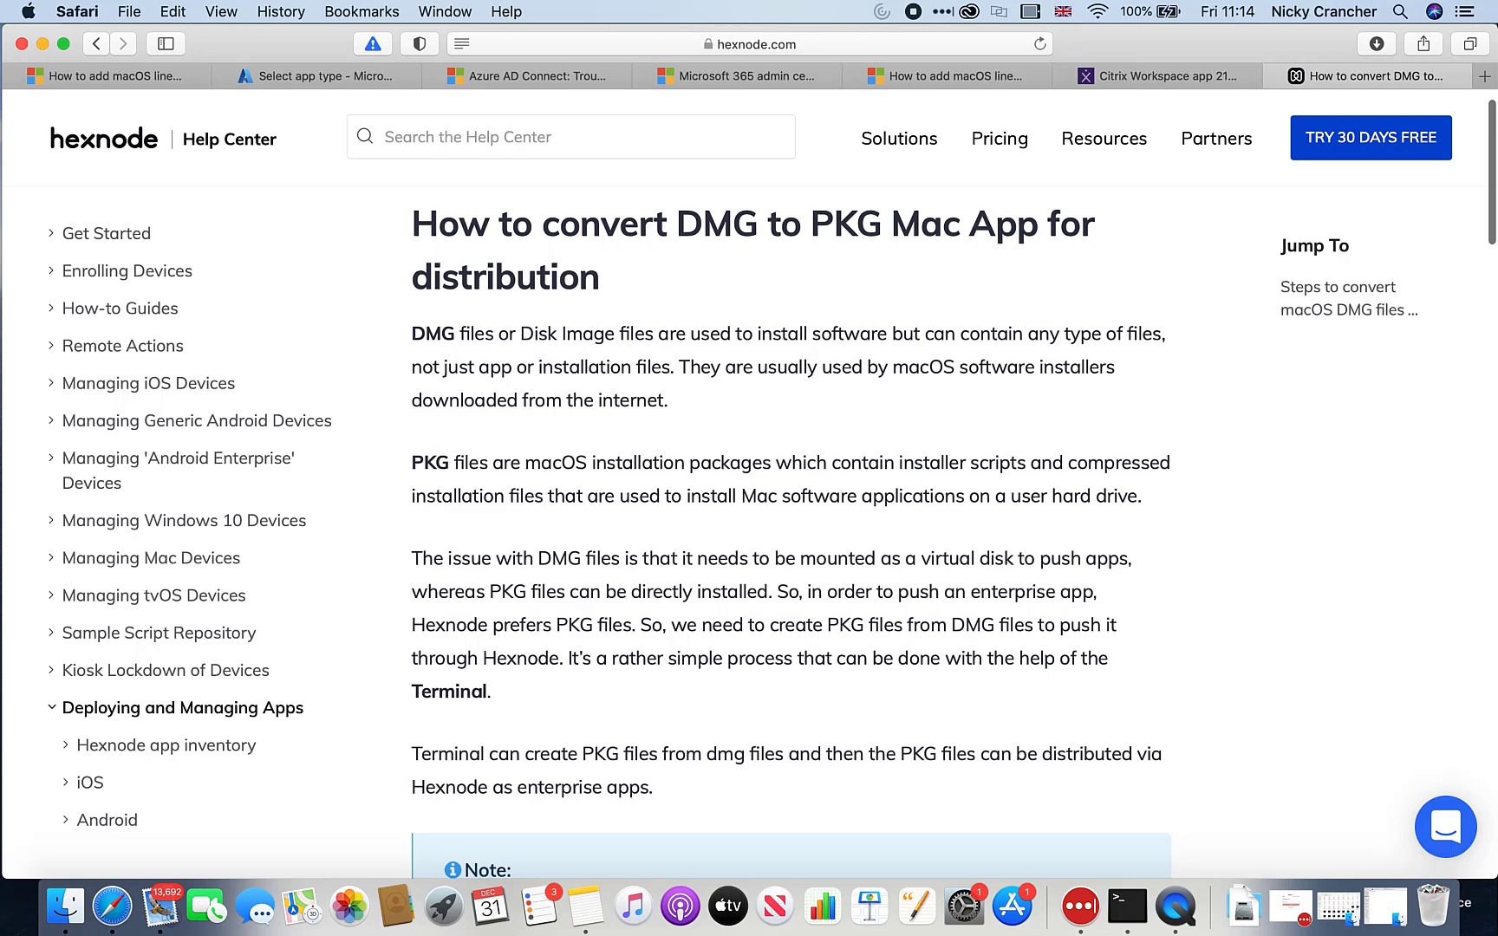
{"action": "scroll", "coordinate": [954, 521], "scroll_direction": "down", "scroll_amount": 15}
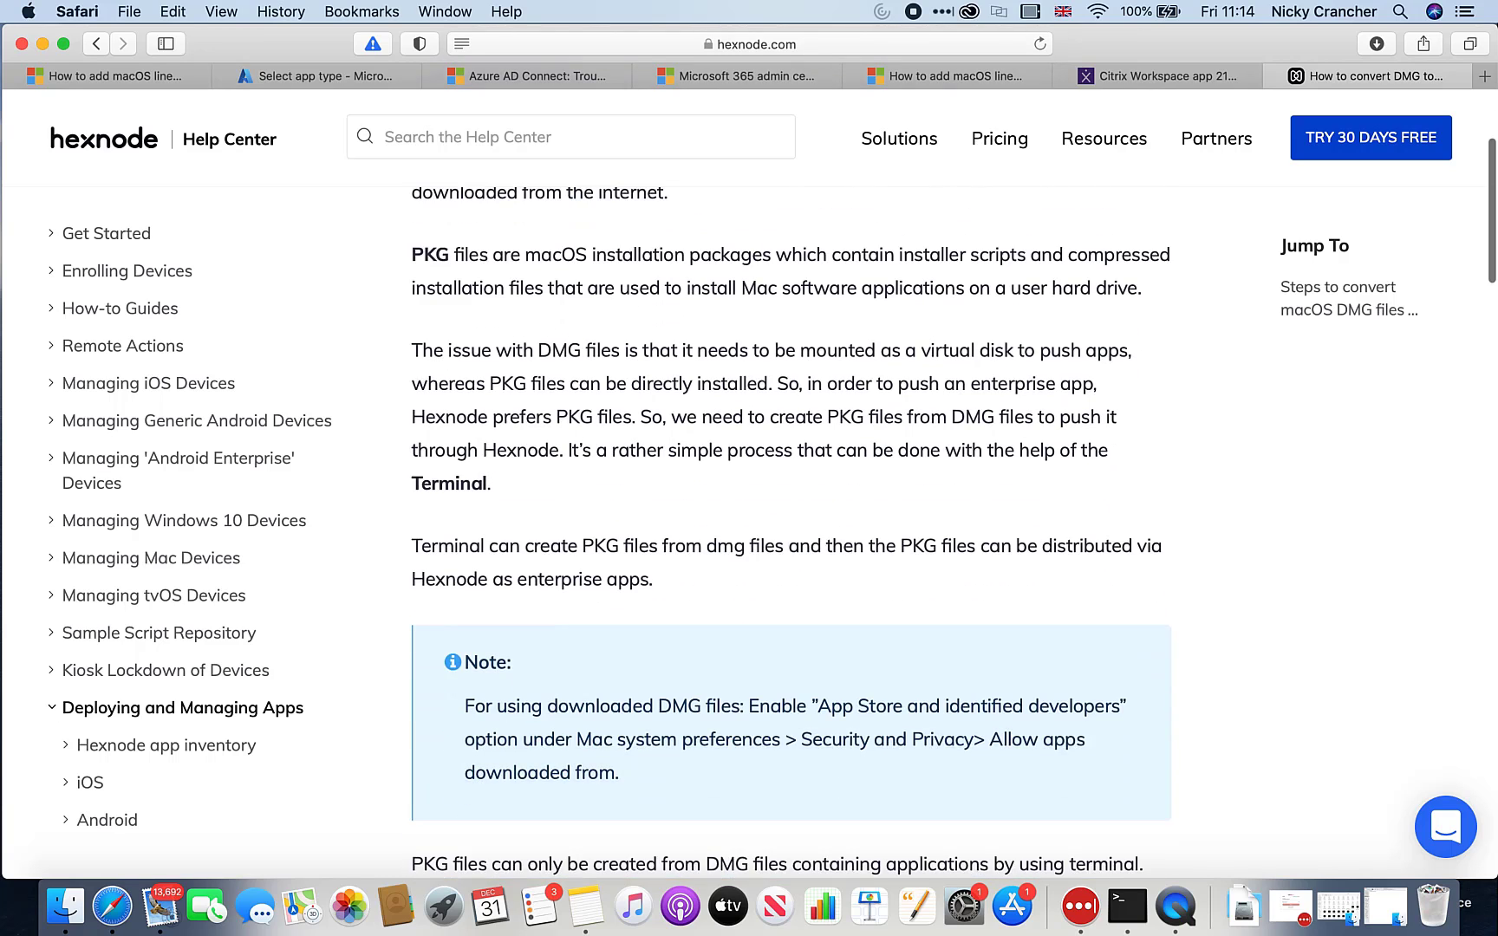
{"action": "scroll", "coordinate": [954, 520], "scroll_direction": "down", "scroll_amount": 9}
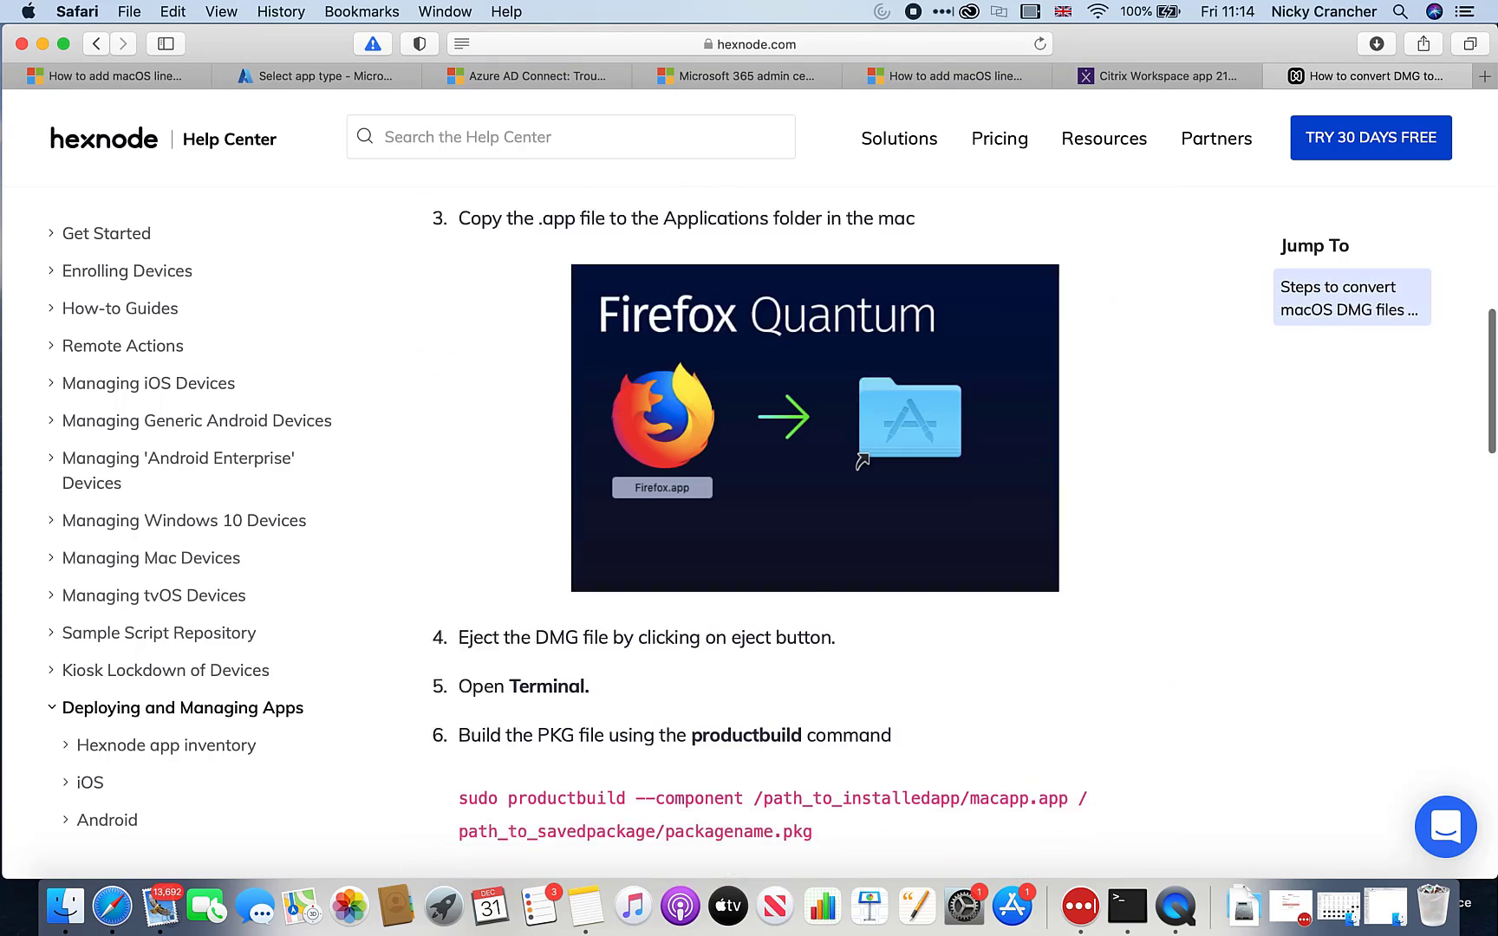
{"action": "scroll", "coordinate": [954, 520], "scroll_direction": "down", "scroll_amount": 4}
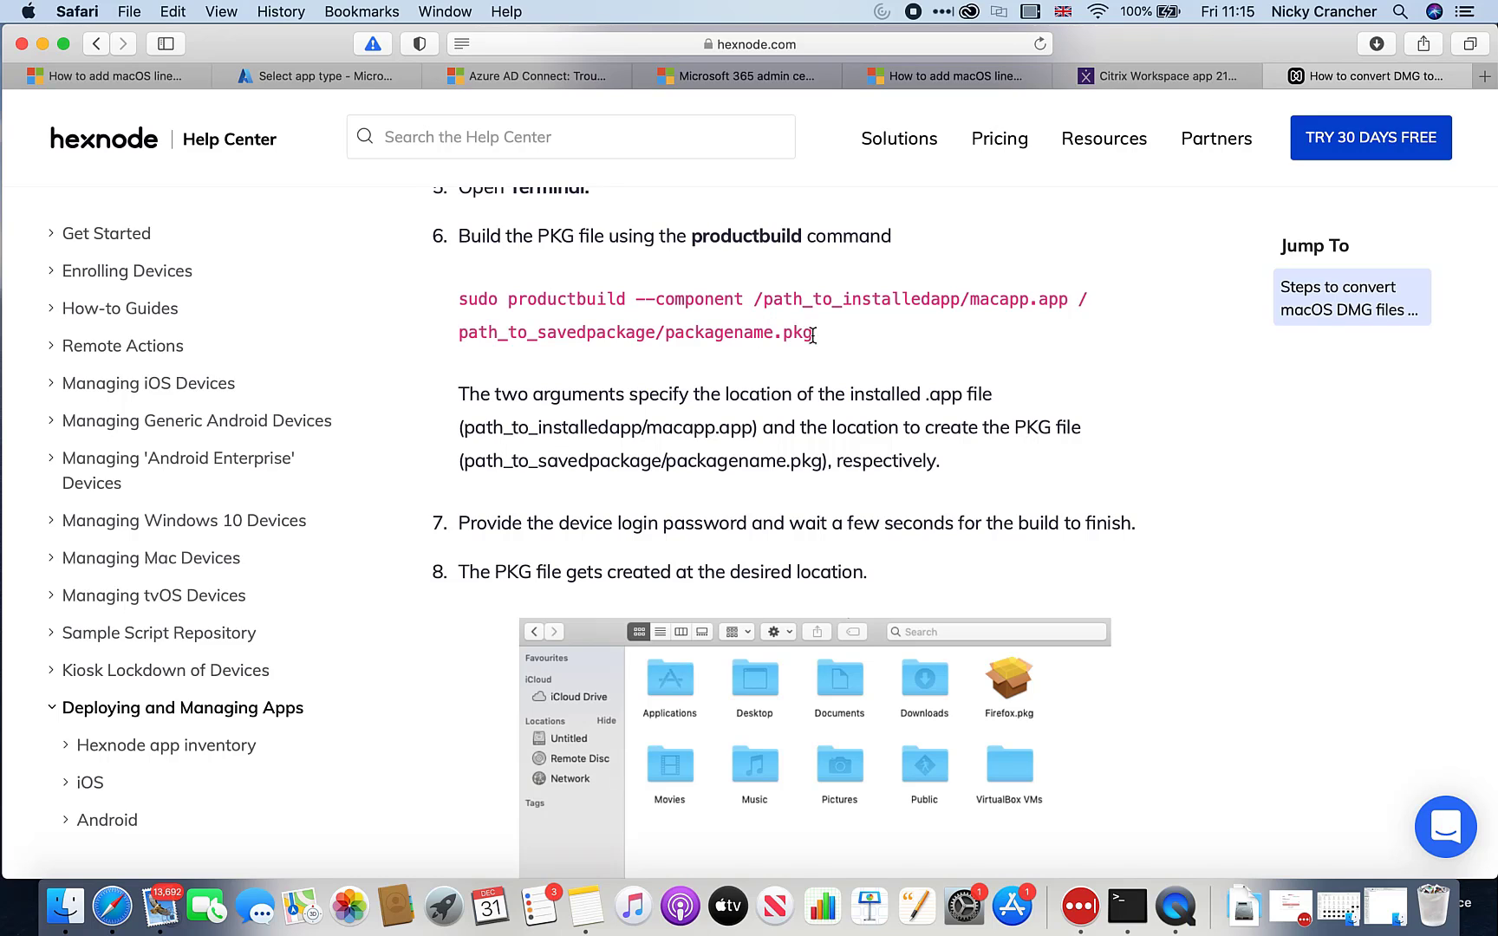
{"action": "left_click_drag", "start_coordinate": [812, 336], "coordinate": [457, 305]}
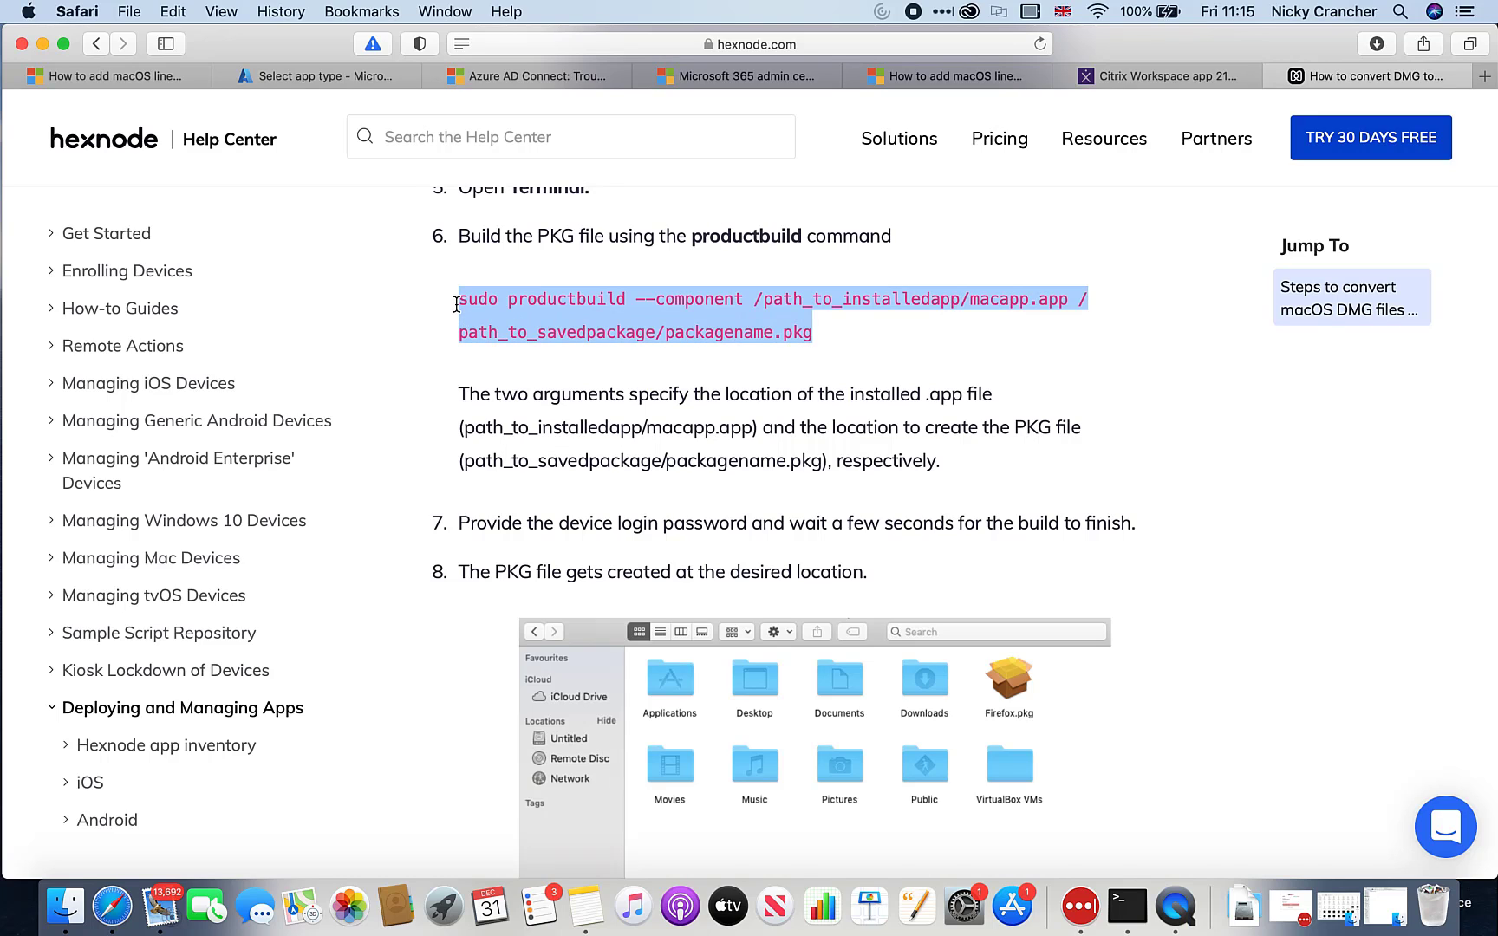
{"action": "key", "text": "super+c"}
Step: Switch to Terminal and paste sudo productbuild --component /Applications/Slack.app ~/Downloads/Intune/Slack.pkg at the prompt
{"action": "left_click", "coordinate": [1127, 906]}
{"action": "key", "text": "super+v"}
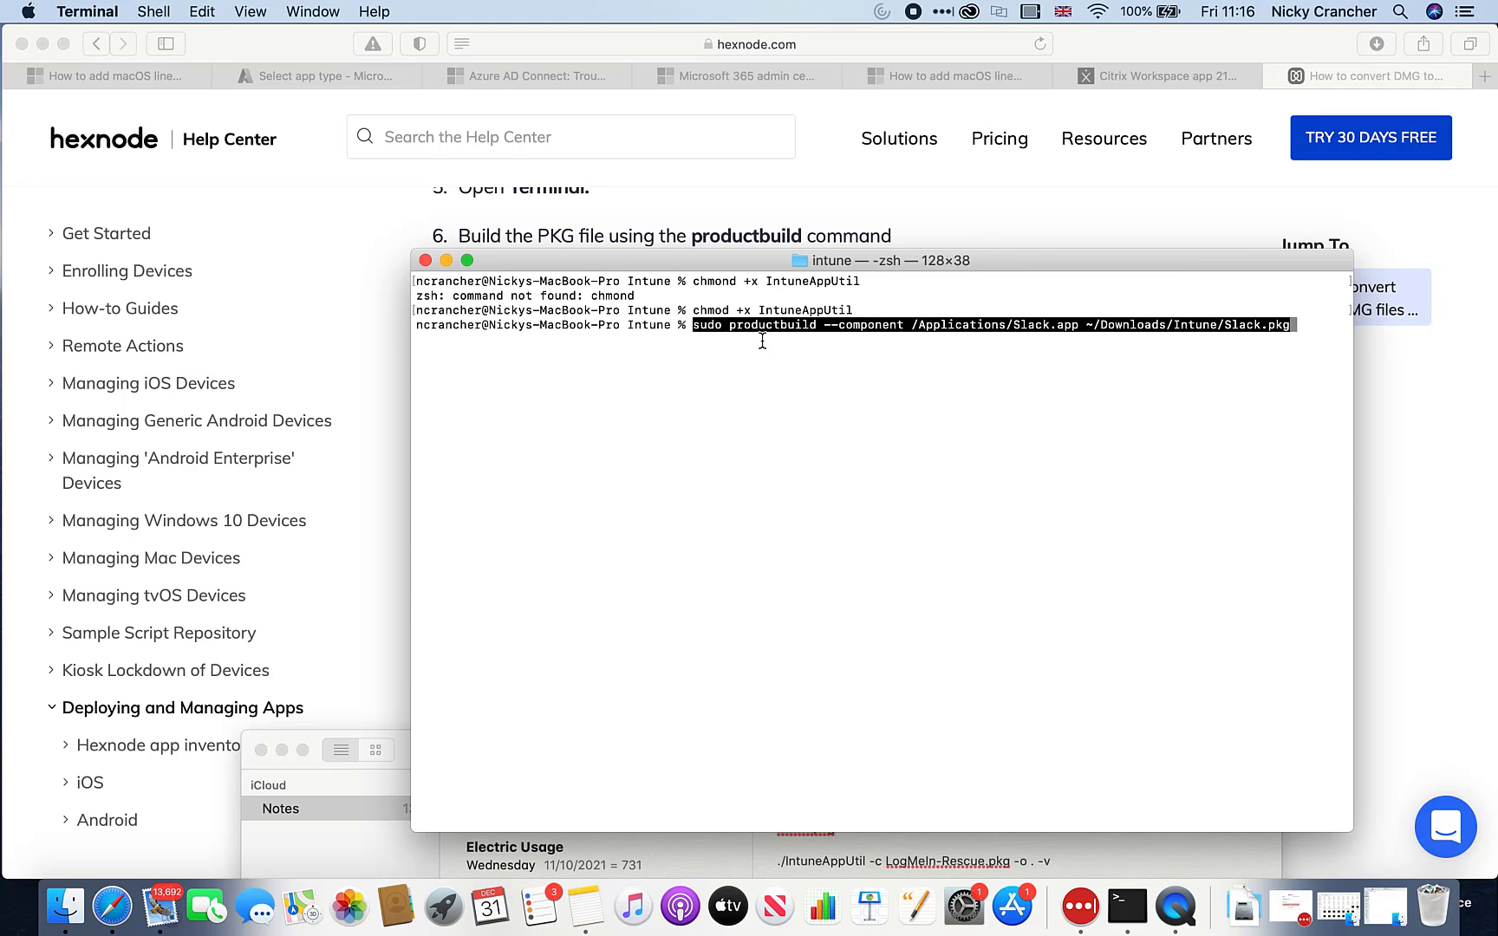
{"action": "key", "text": "Right"}
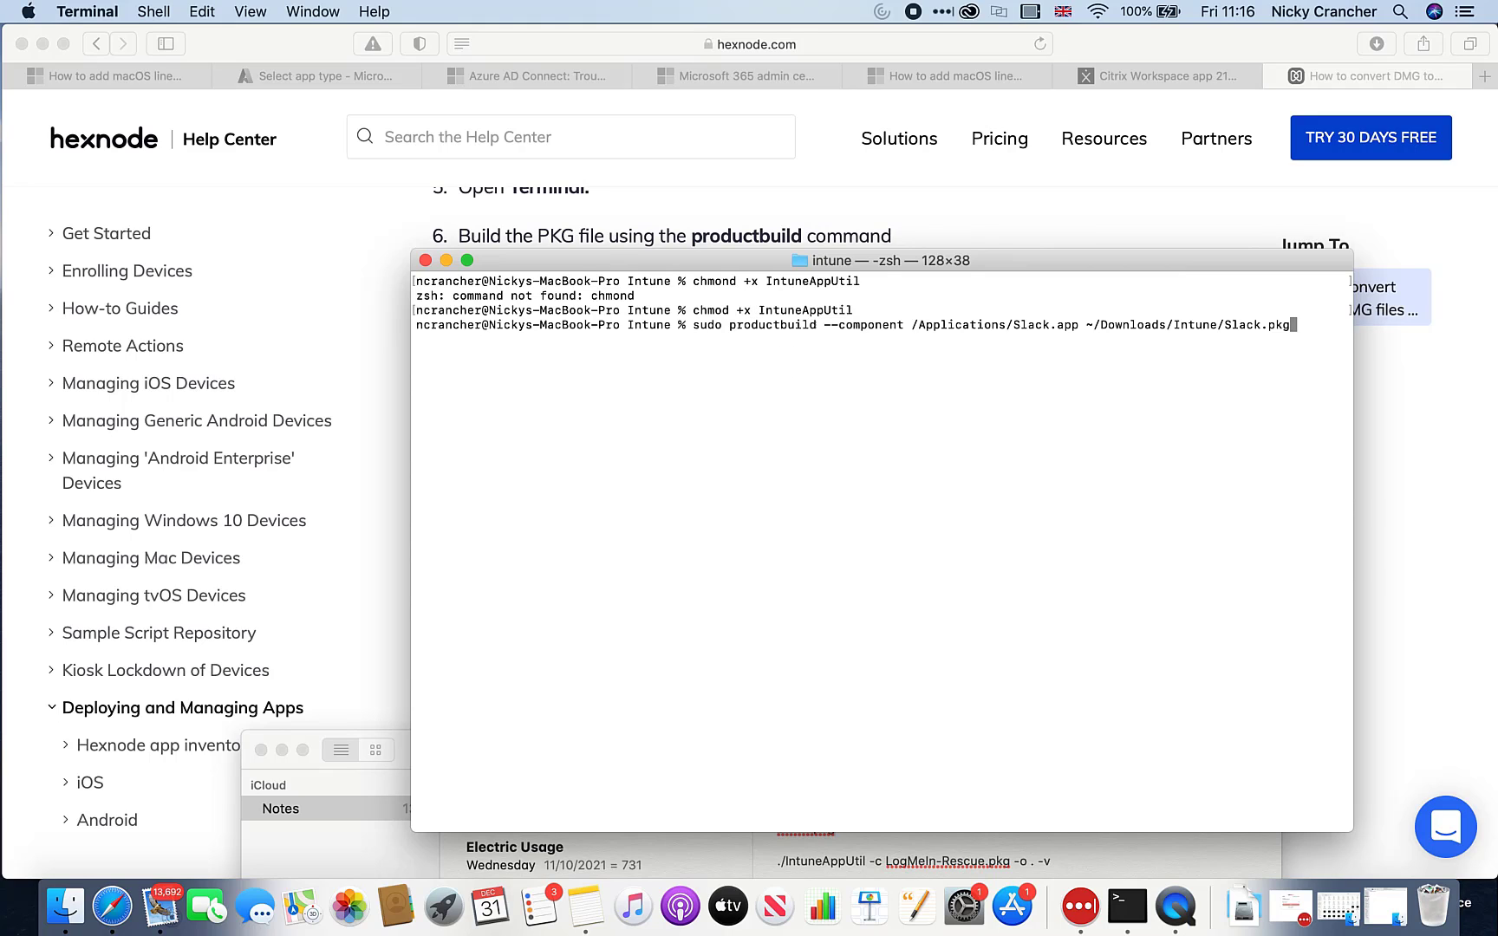
Step: Minimise the Safari window and change the component path in the productbuild command to /Applications/"Citrix Workspace.app", with the app name in quotation marks
{"action": "key", "text": "Left"}
{"action": "key", "text": "Left"}
{"action": "key", "text": "Left"}
{"action": "key", "text": "Left"}
{"action": "key", "text": "Left"}
{"action": "key", "text": "Left"}
{"action": "key", "text": "Left"}
{"action": "key", "text": "Left"}
{"action": "key", "text": "Left"}
{"action": "key", "text": "Left"}
{"action": "key", "text": "Left"}
{"action": "key", "text": "Left"}
{"action": "key", "text": "Left"}
{"action": "key", "text": "Left"}
{"action": "key", "text": "Left"}
{"action": "key", "text": "Left"}
{"action": "key", "text": "Left"}
{"action": "key", "text": "Left"}
{"action": "key", "text": "Left"}
{"action": "key", "text": "Left"}
{"action": "key", "text": "Left"}
{"action": "key", "text": "Left"}
{"action": "key", "text": "Left"}
{"action": "key", "text": "Left"}
{"action": "key", "text": "Left"}
{"action": "key", "text": "Left"}
{"action": "key", "text": "Left"}
{"action": "key", "text": "Left"}
{"action": "key", "text": "Left"}
{"action": "key", "text": "Left"}
{"action": "key", "text": "Left"}
{"action": "key", "text": "Left"}
{"action": "key", "text": "Left"}
{"action": "key", "text": "Left"}
{"action": "key", "text": "Left"}
{"action": "key", "text": "Left"}
{"action": "key", "text": "Left"}
{"action": "key", "text": "Left"}
{"action": "key", "text": "Left"}
{"action": "key", "text": "Left"}
{"action": "key", "text": "Right"}
{"action": "key", "text": "Right"}
{"action": "key", "text": "Right"}
{"action": "key", "text": "Right"}
{"action": "key", "text": "Right"}
{"action": "key", "text": "Right"}
{"action": "key", "text": "Right"}
{"action": "key", "text": "Right"}
{"action": "key", "text": "Right"}
{"action": "key", "text": "Left"}
{"action": "key", "text": "Left"}
{"action": "key", "text": "Left"}
{"action": "left_click", "coordinate": [43, 43]}
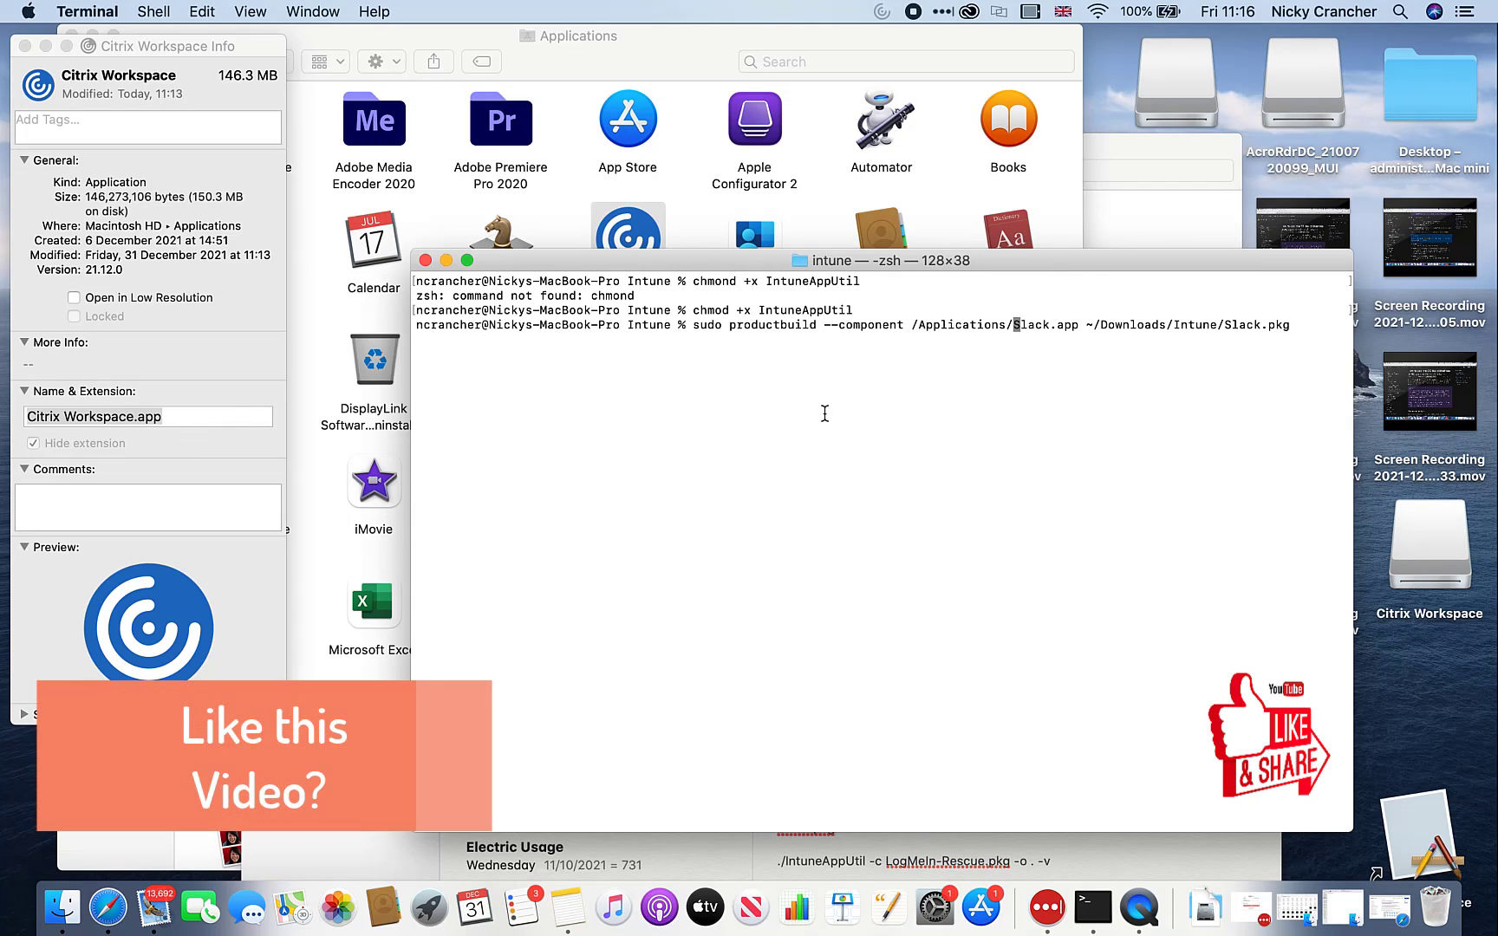
{"action": "type", "text": "\""}
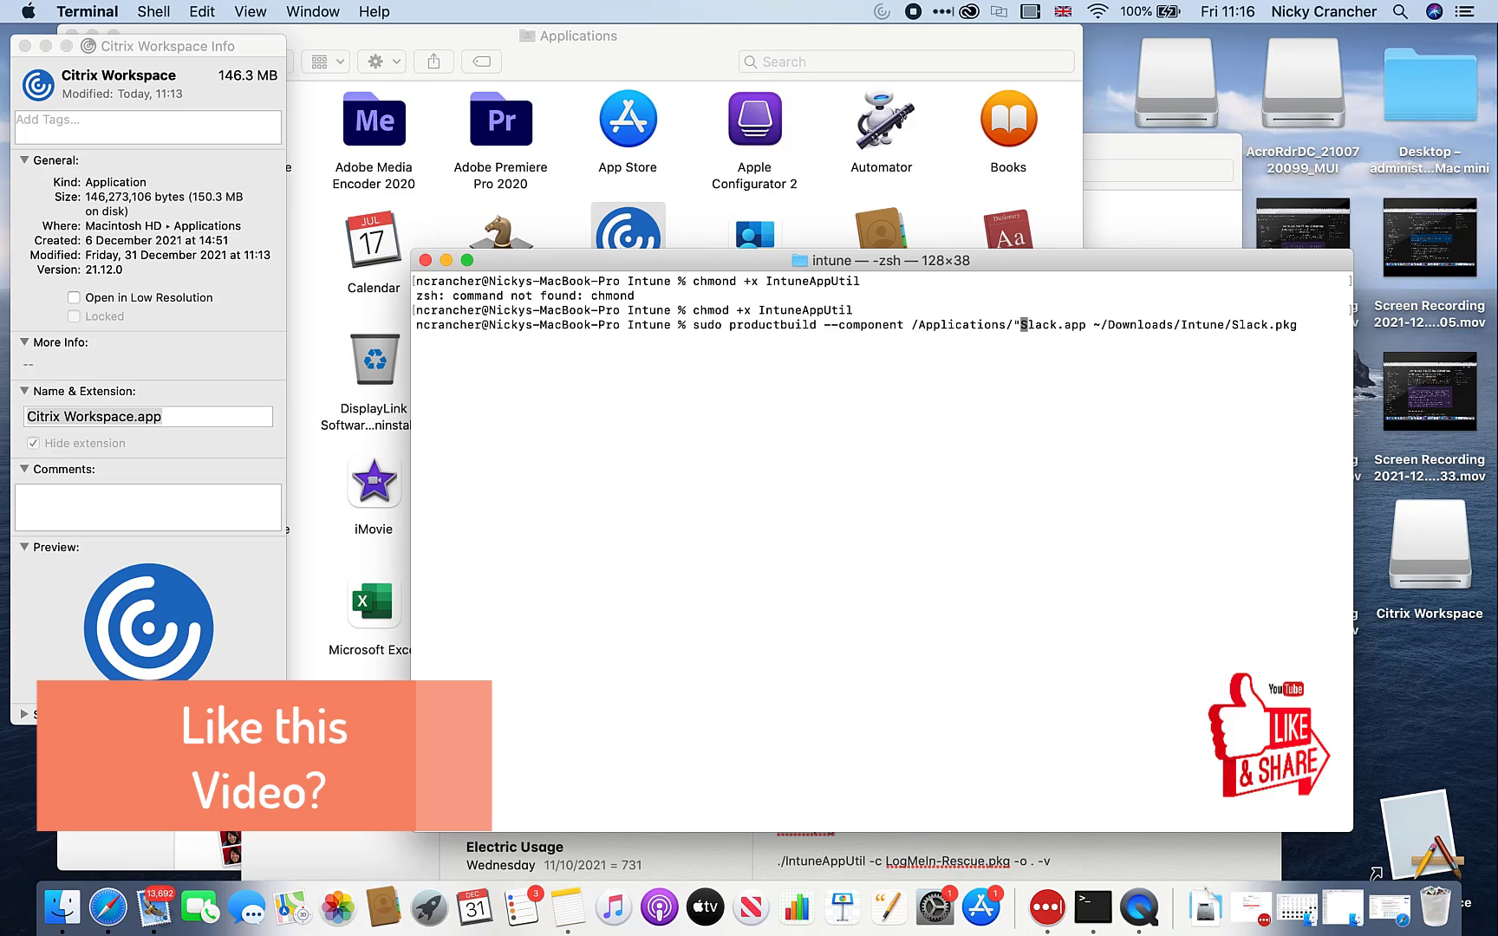
{"action": "key", "text": "Right"}
{"action": "key", "text": "Right"}
{"action": "key", "text": "Right"}
{"action": "key", "text": "Right"}
{"action": "key", "text": "Right"}
{"action": "key", "text": "BackSpace"}
{"action": "key", "text": "BackSpace"}
{"action": "key", "text": "BackSpace"}
{"action": "key", "text": "BackSpace"}
{"action": "key", "text": "BackSpace"}
{"action": "type", "text": "Citri"}
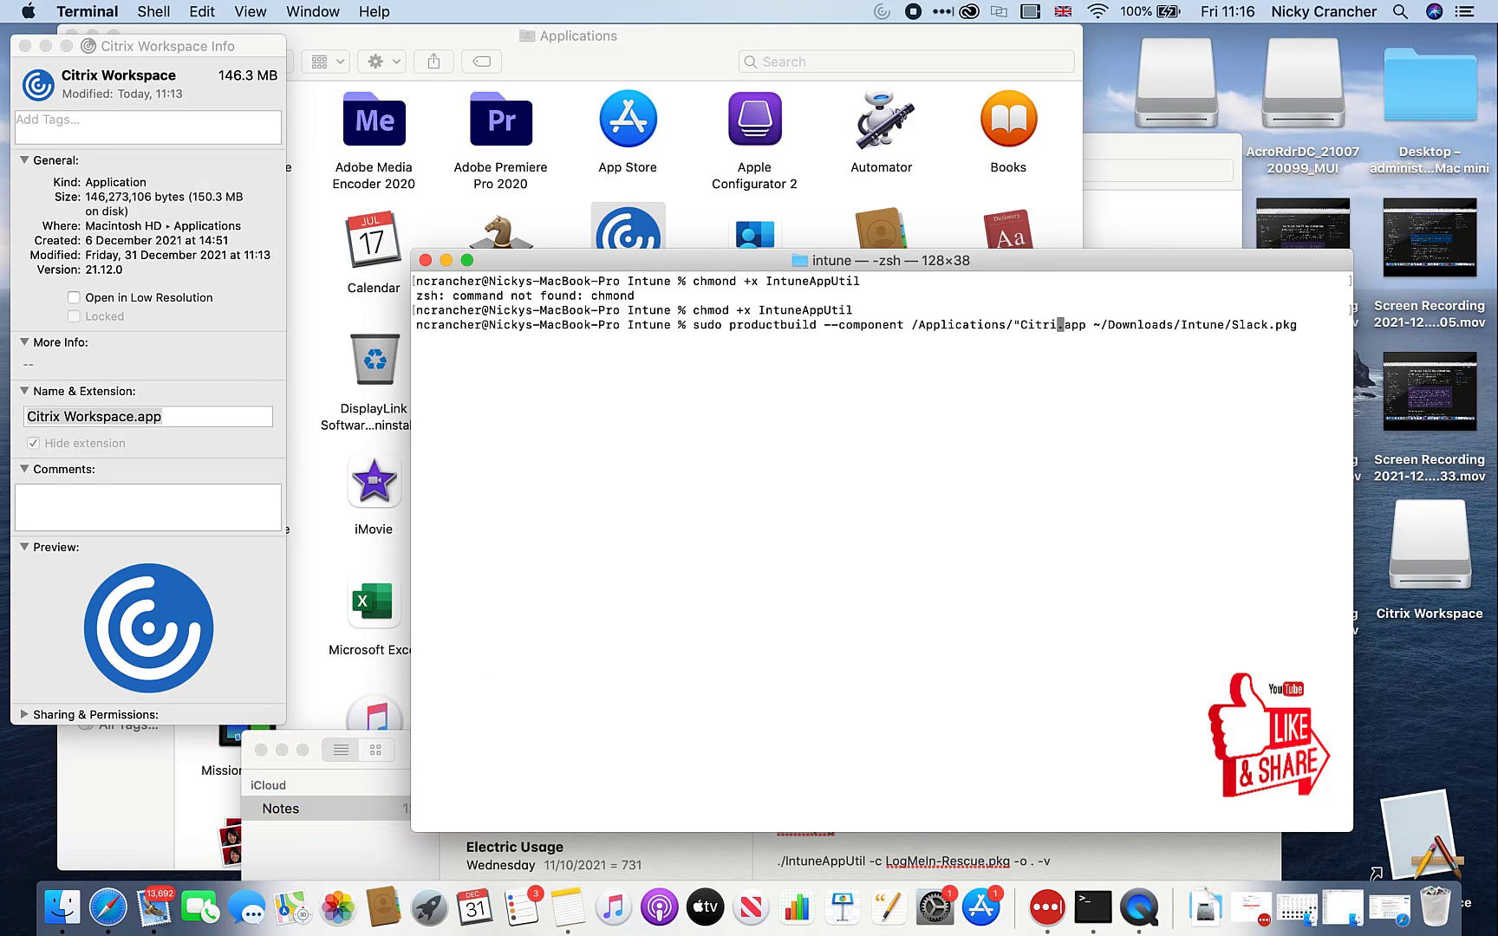
{"action": "type", "text": "x WorkS"}
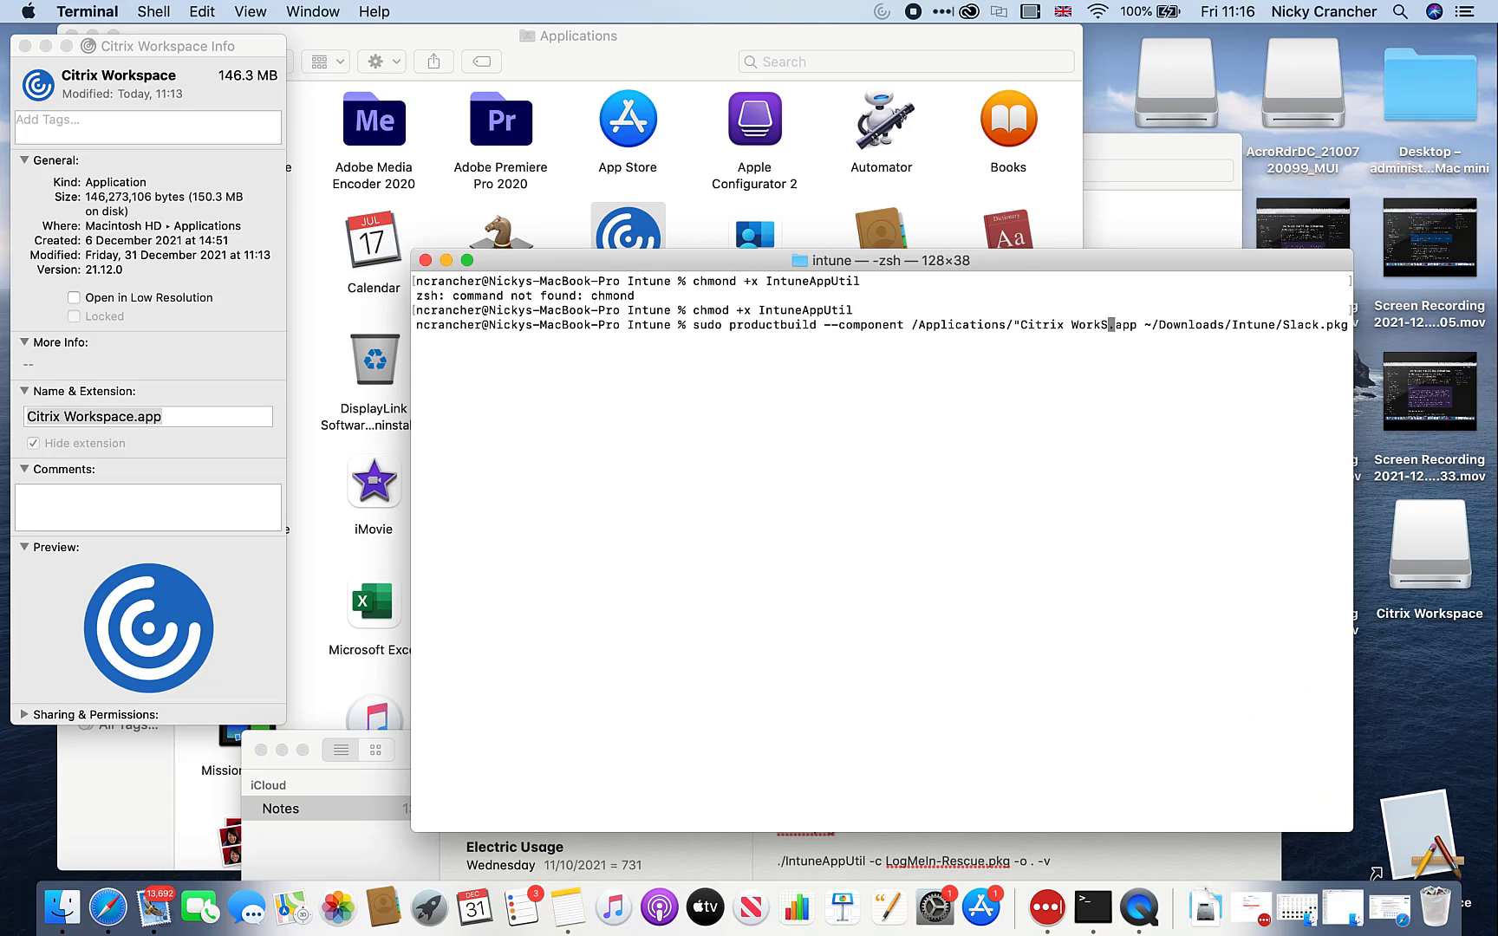
{"action": "type", "text": "pace"}
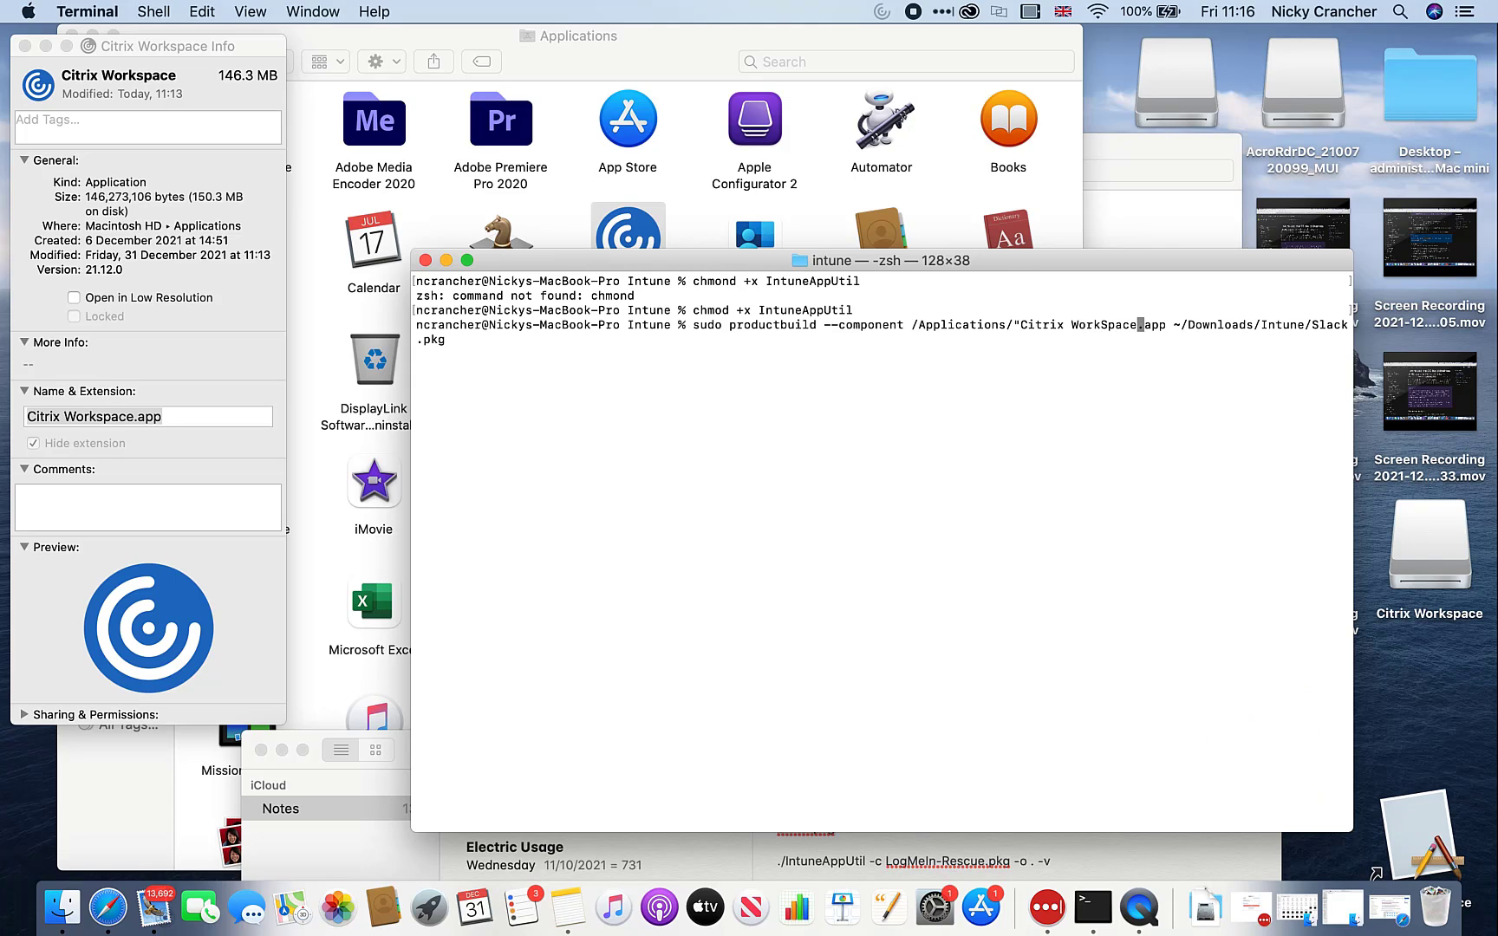
{"action": "key", "text": "Left"}
{"action": "key", "text": "Left"}
{"action": "key", "text": "Left"}
{"action": "key", "text": "Left"}
{"action": "key", "text": "BackSpace"}
{"action": "type", "text": "s"}
{"action": "key", "text": "Right"}
{"action": "key", "text": "Right"}
{"action": "key", "text": "Right"}
{"action": "key", "text": "Right"}
{"action": "key", "text": "Right"}
{"action": "key", "text": "Right"}
{"action": "key", "text": "Right"}
{"action": "key", "text": "Right"}
{"action": "type", "text": "\""}
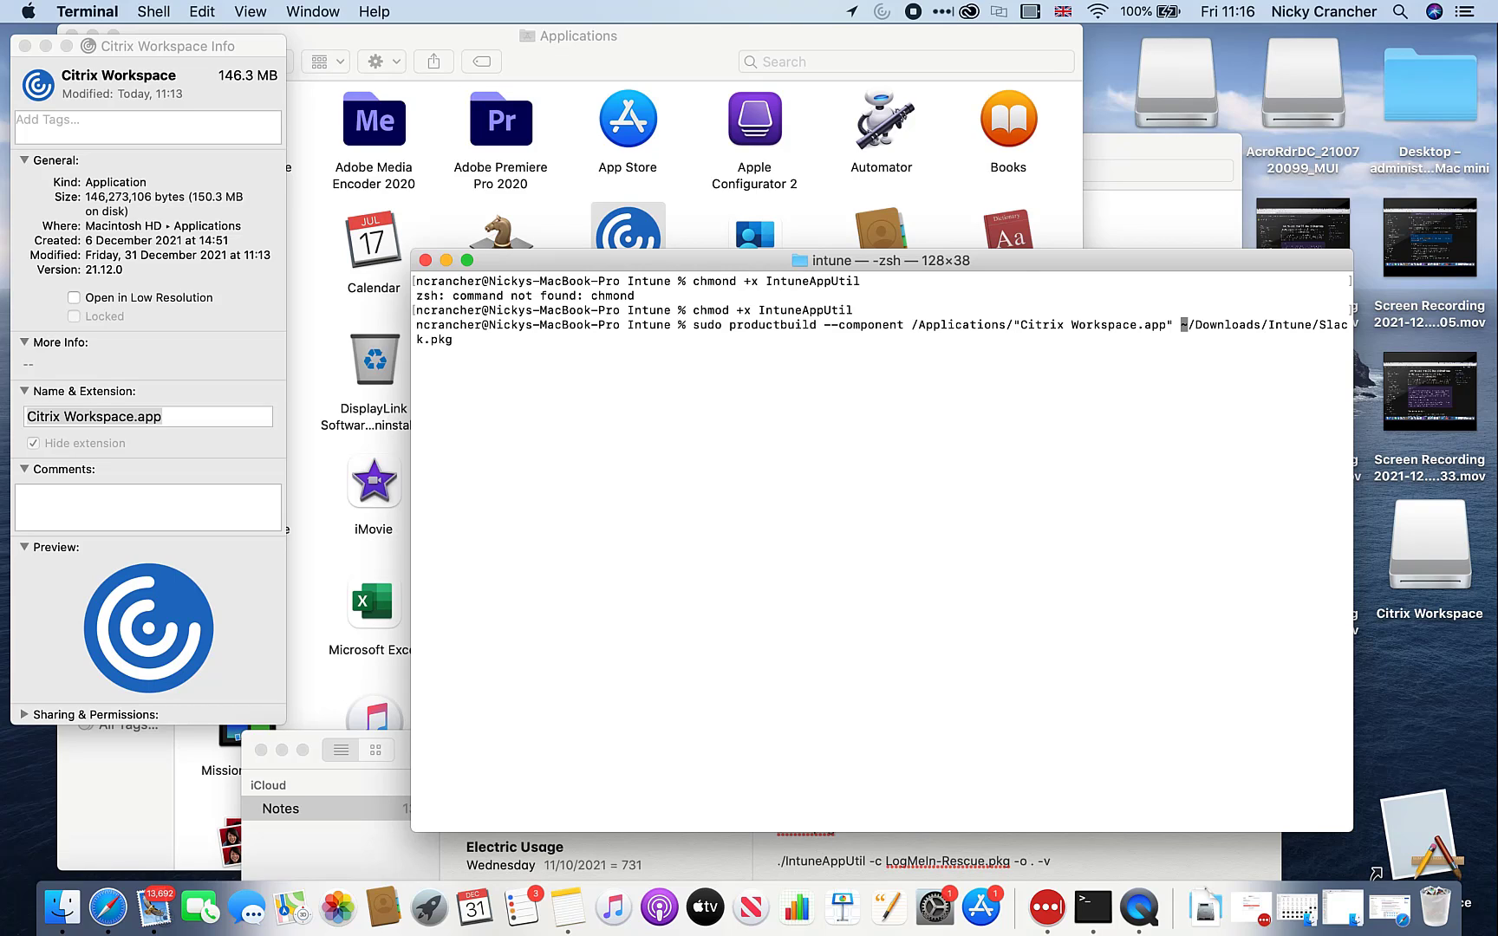
Step: Change the output file at the end of the productbuild command to ~/Downloads/Intune/CitrixWorkspace.pkg
{"action": "key", "text": "Right"}
{"action": "key", "text": "Right"}
{"action": "key", "text": "Right"}
{"action": "key", "text": "Right"}
{"action": "key", "text": "Right"}
{"action": "key", "text": "Right"}
{"action": "key", "text": "Right"}
{"action": "key", "text": "Right"}
{"action": "key", "text": "Right"}
{"action": "key", "text": "Right"}
{"action": "key", "text": "Right"}
{"action": "key", "text": "Right"}
{"action": "key", "text": "Right"}
{"action": "key", "text": "Right"}
{"action": "key", "text": "Right"}
{"action": "key", "text": "Right"}
{"action": "key", "text": "Right"}
{"action": "key", "text": "Right"}
{"action": "key", "text": "Right"}
{"action": "key", "text": "Right"}
{"action": "key", "text": "Right"}
{"action": "key", "text": "Right"}
{"action": "key", "text": "Right"}
{"action": "key", "text": "Right"}
{"action": "key", "text": "Right"}
{"action": "key", "text": "BackSpace"}
{"action": "key", "text": "BackSpace"}
{"action": "key", "text": "BackSpace"}
{"action": "key", "text": "BackSpace"}
{"action": "key", "text": "BackSpace"}
{"action": "type", "text": "CitrixWorkspace"}
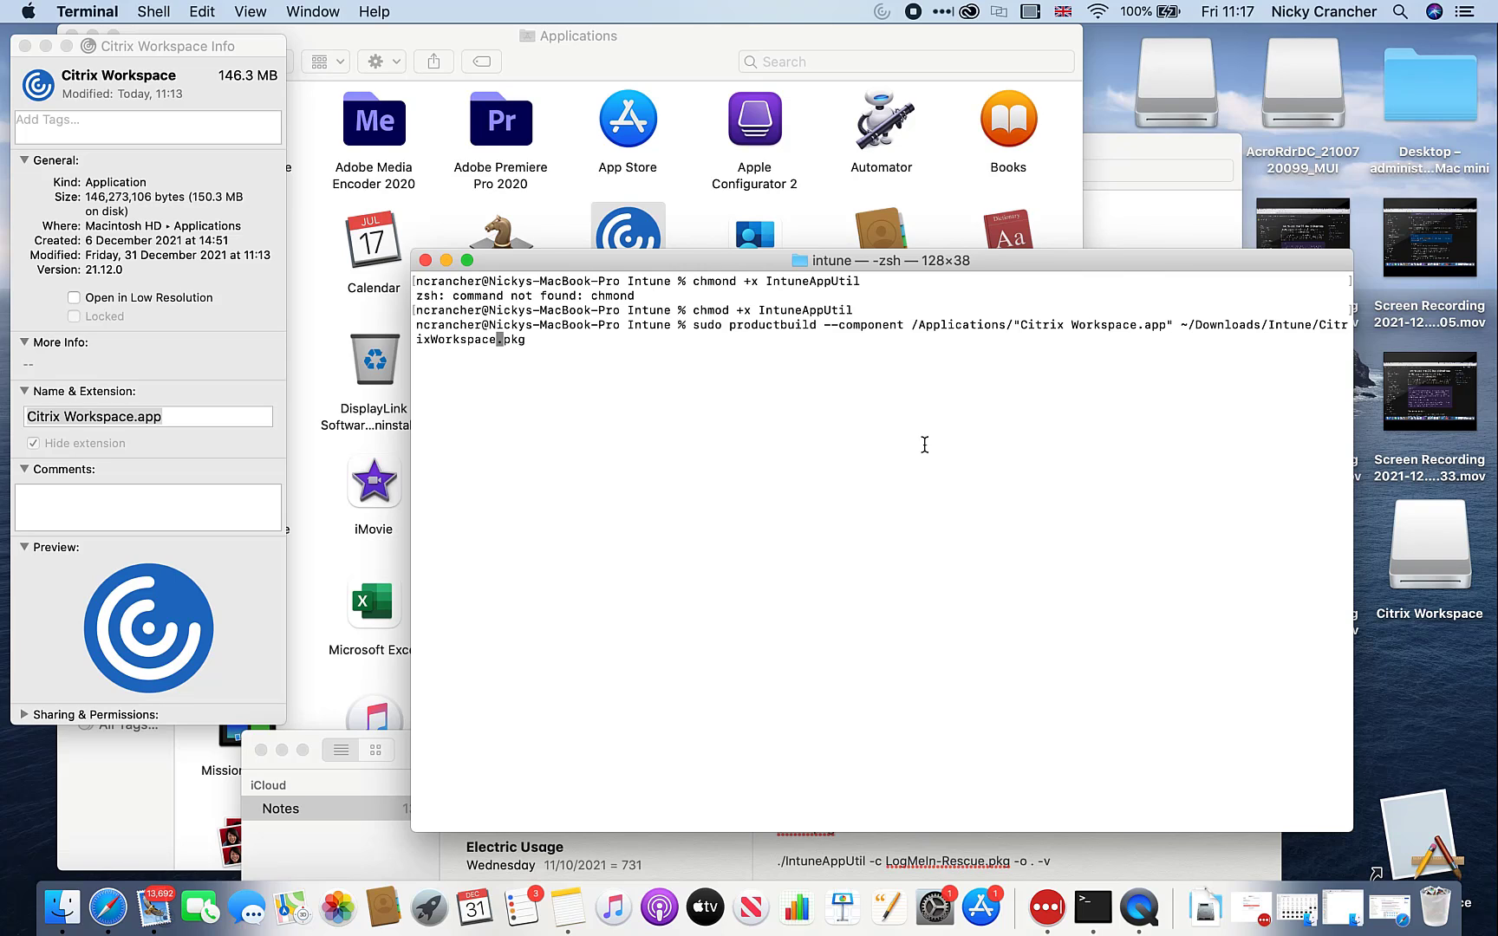
Step: Widen the Terminal window to fit the productbuild command on one line, run it and enter the account password when asked
{"action": "left_click_drag", "start_coordinate": [1354, 387], "coordinate": [1477, 391]}
{"action": "left_click_drag", "start_coordinate": [1335, 276], "coordinate": [1223, 208]}
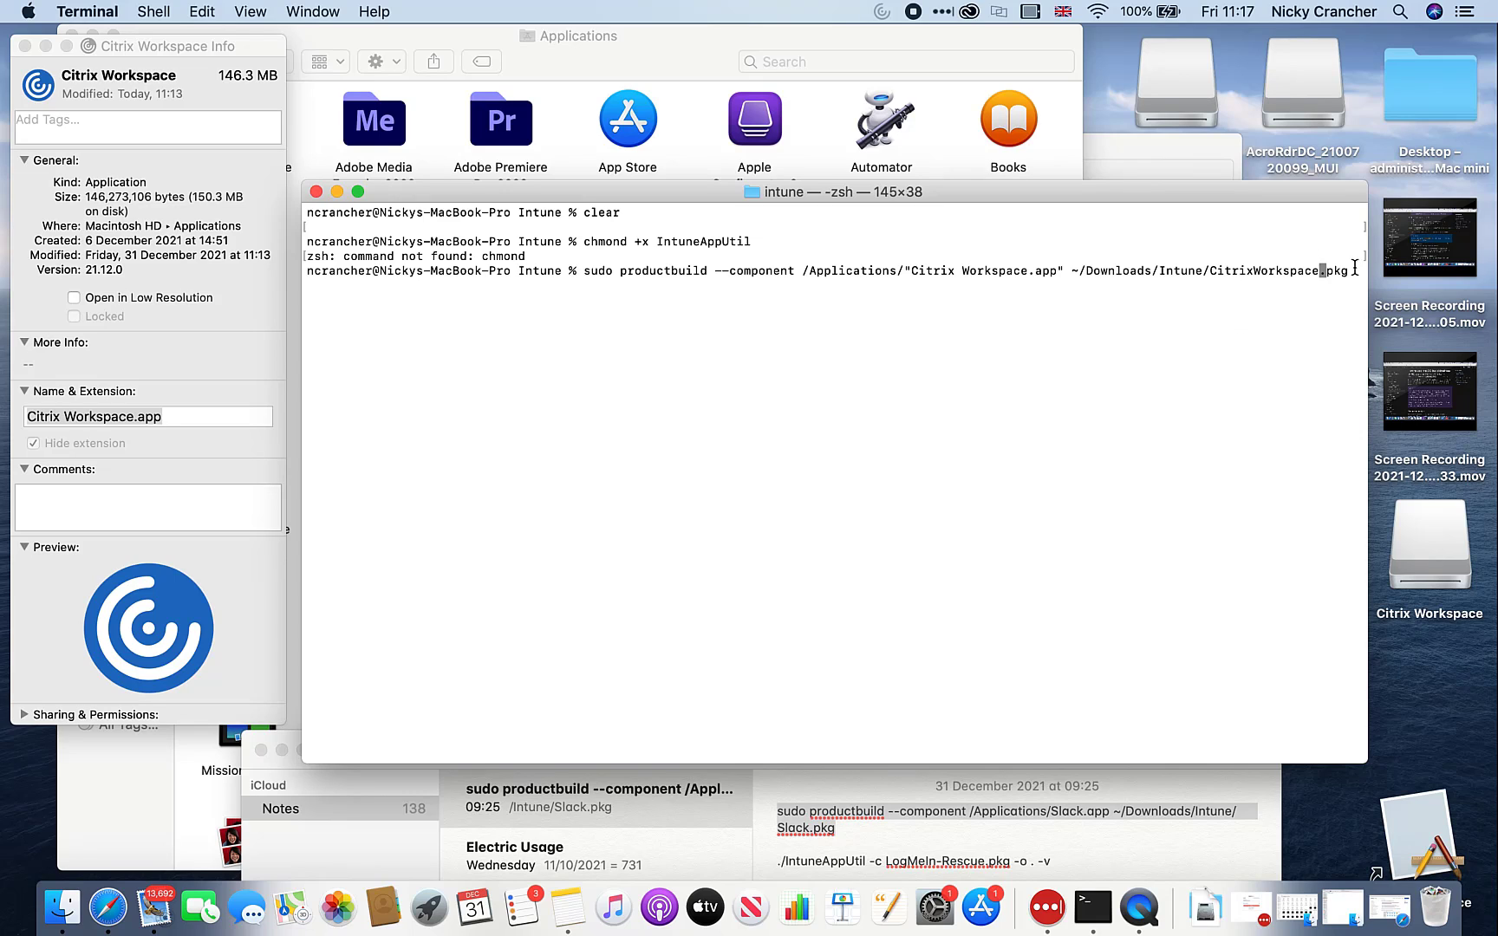
{"action": "key", "text": "Right"}
{"action": "key", "text": "Right"}
{"action": "key", "text": "Right"}
{"action": "key", "text": "Right"}
{"action": "key", "text": "Return"}
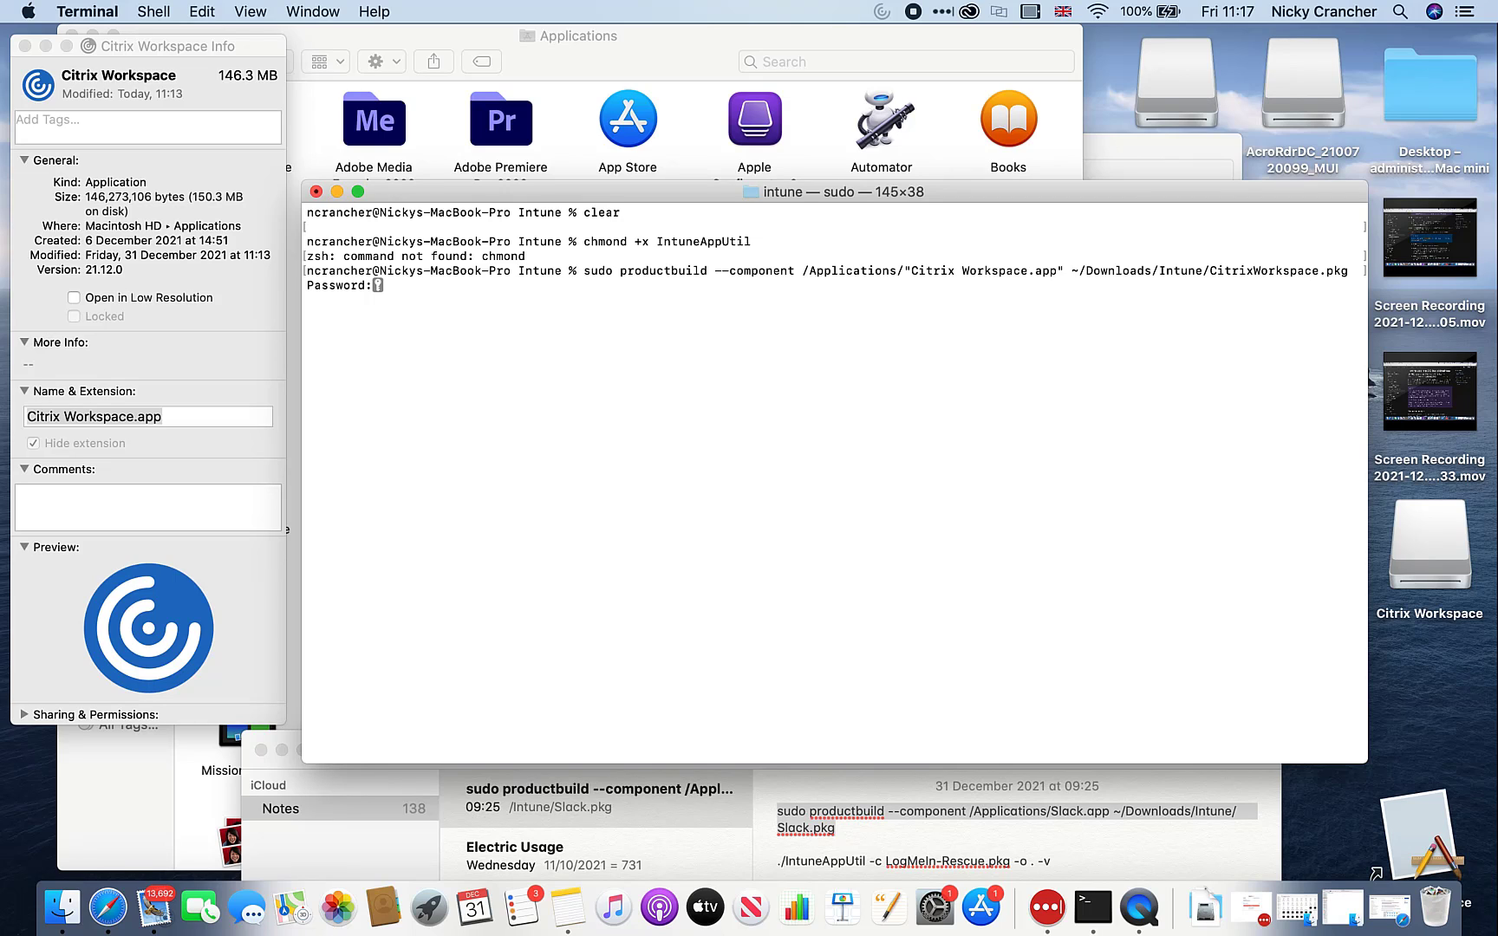
{"action": "key", "text": "Return"}
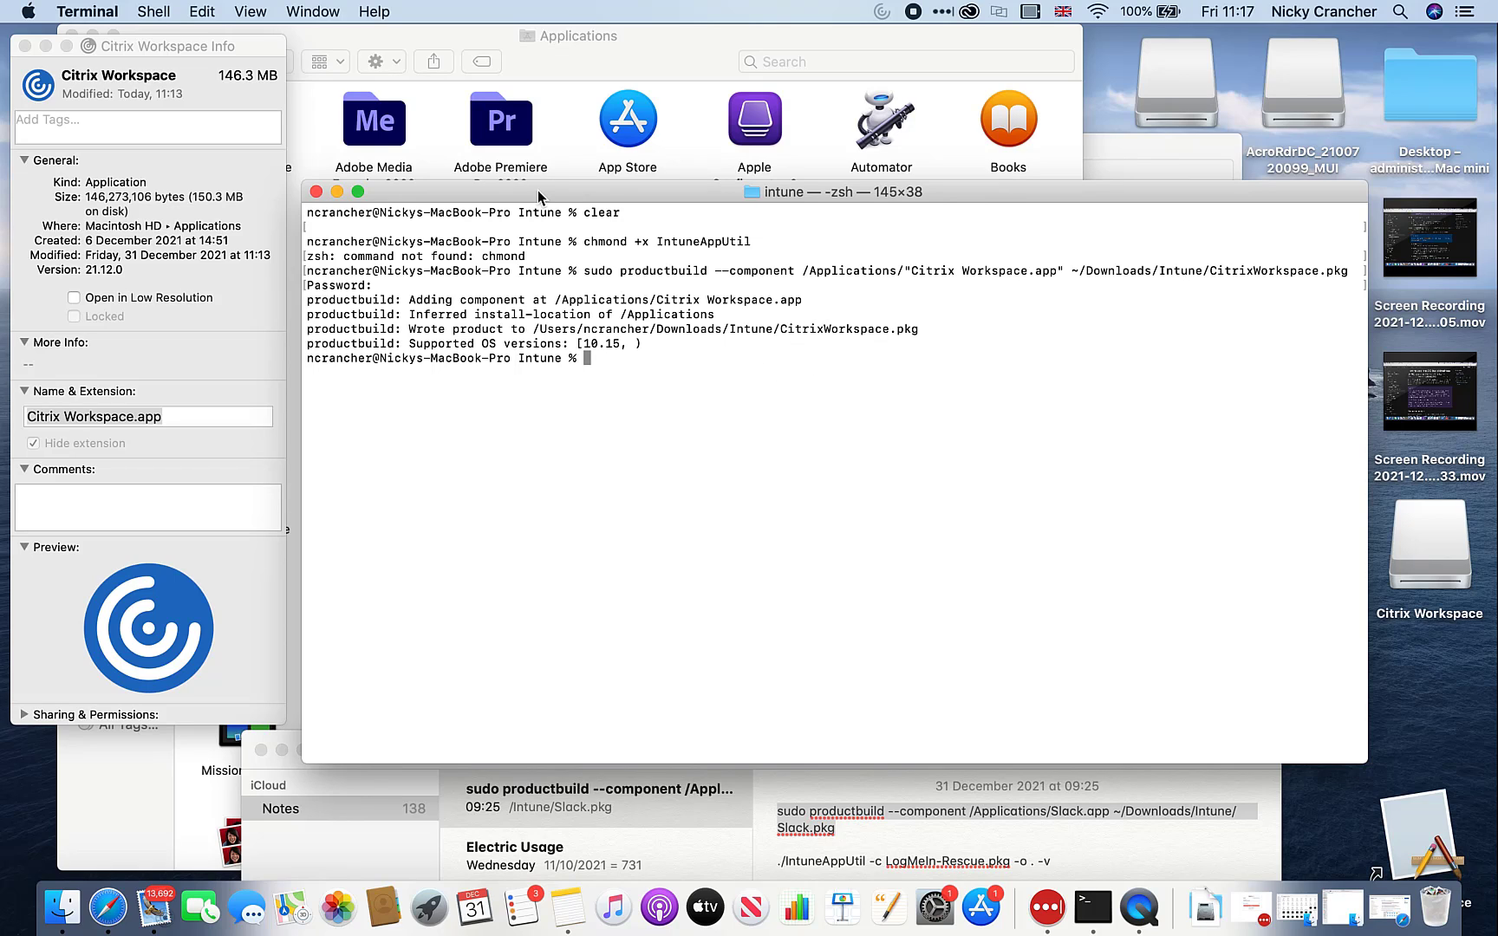
Step: Switch to Finder, open the intune folder in Downloads and select CitrixWorkspace.pkg to check it
{"action": "left_click", "coordinate": [710, 56]}
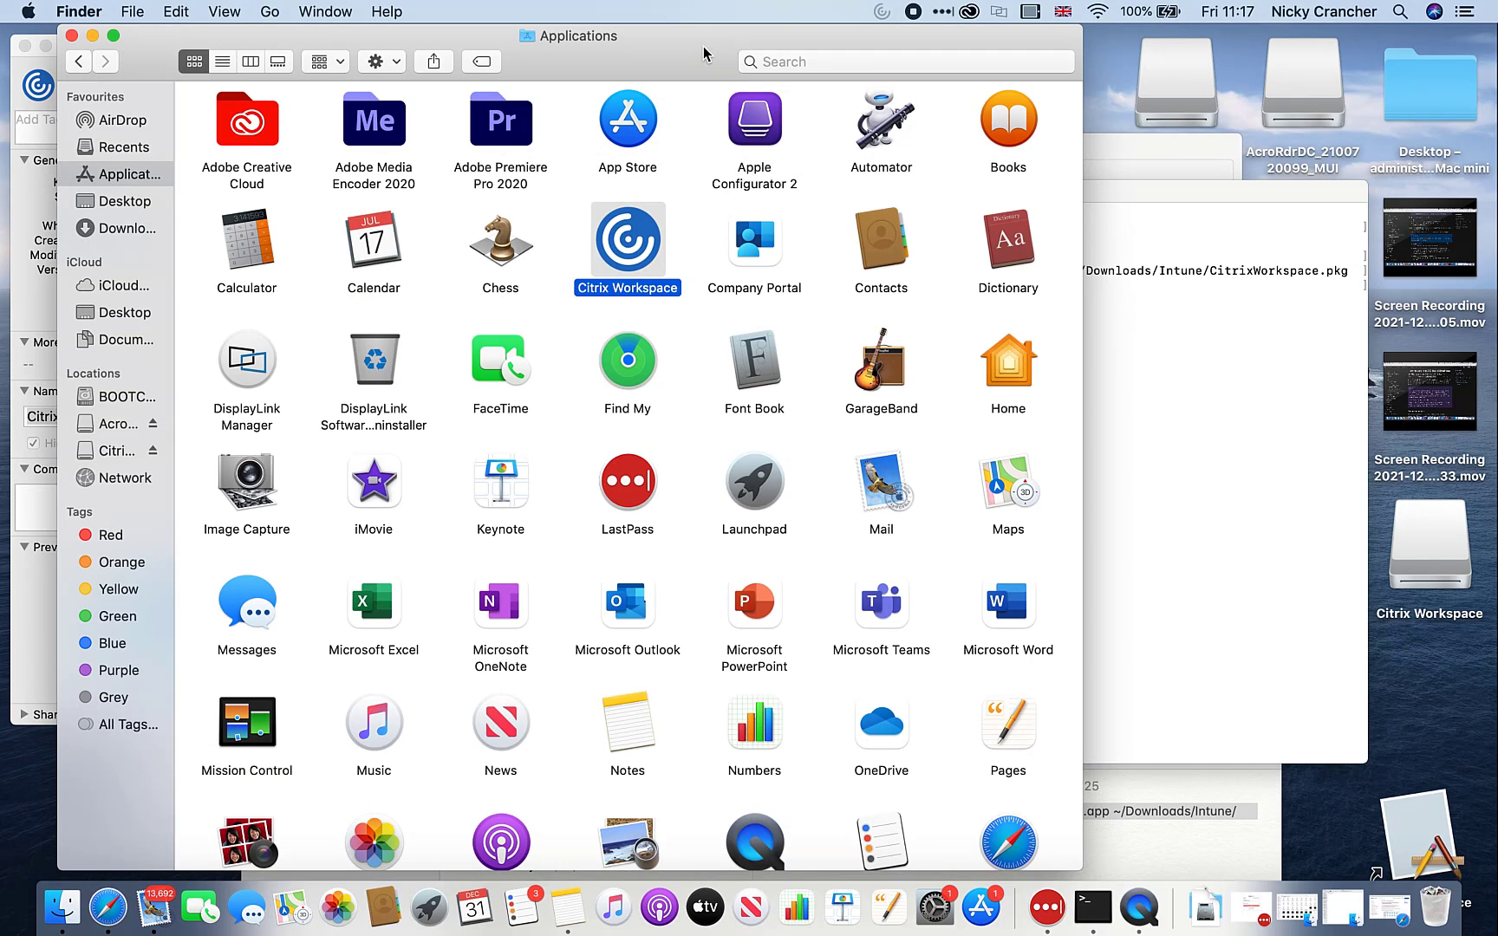
{"action": "left_click", "coordinate": [129, 230]}
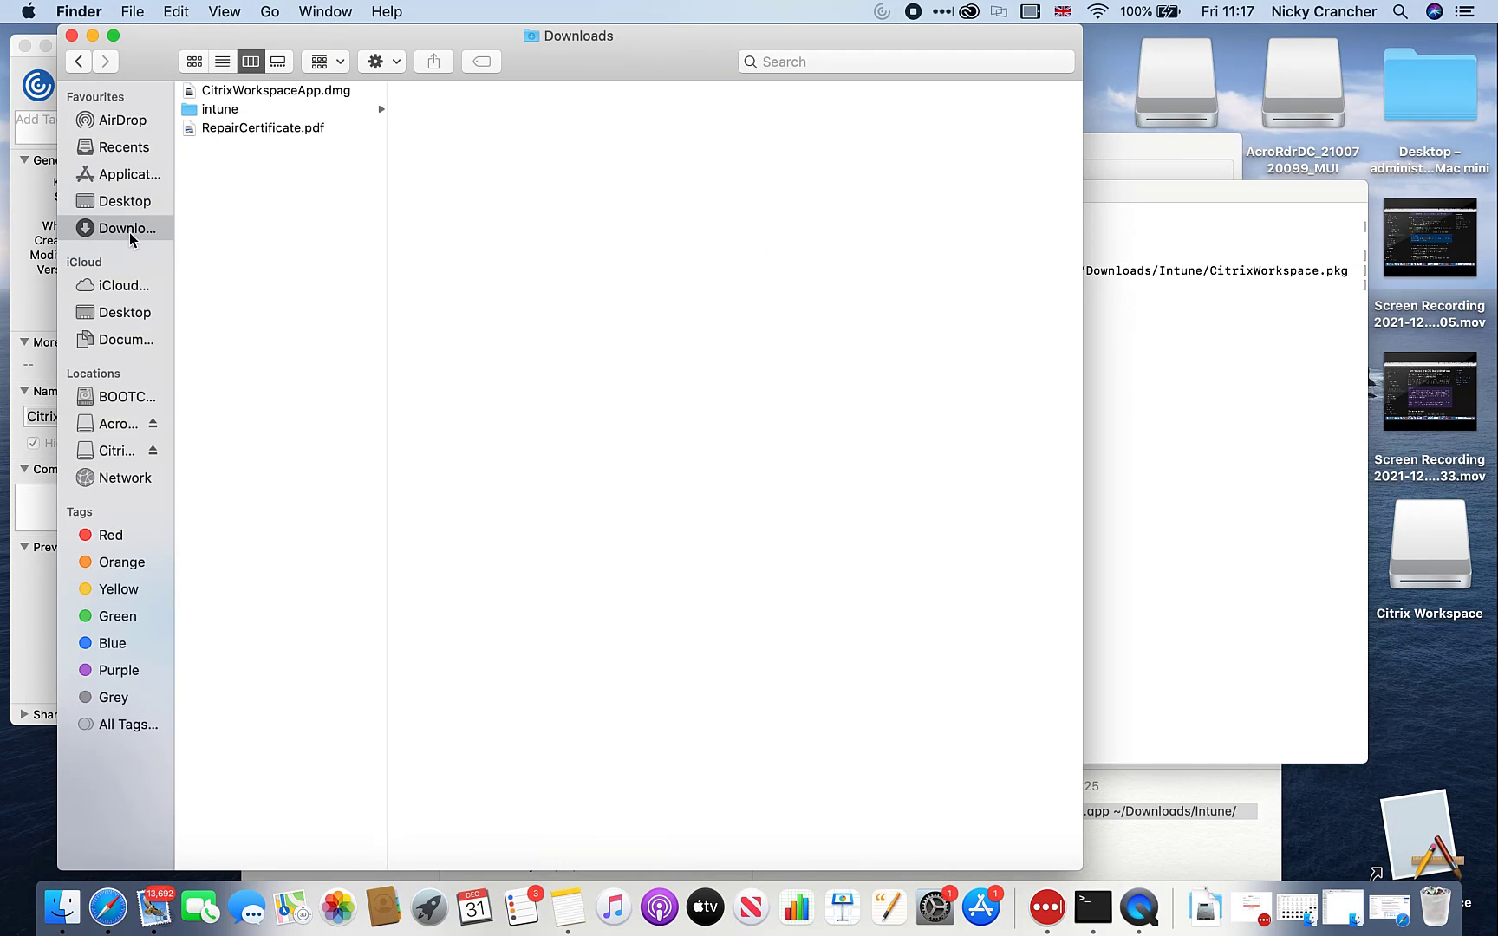
{"action": "left_click", "coordinate": [253, 110]}
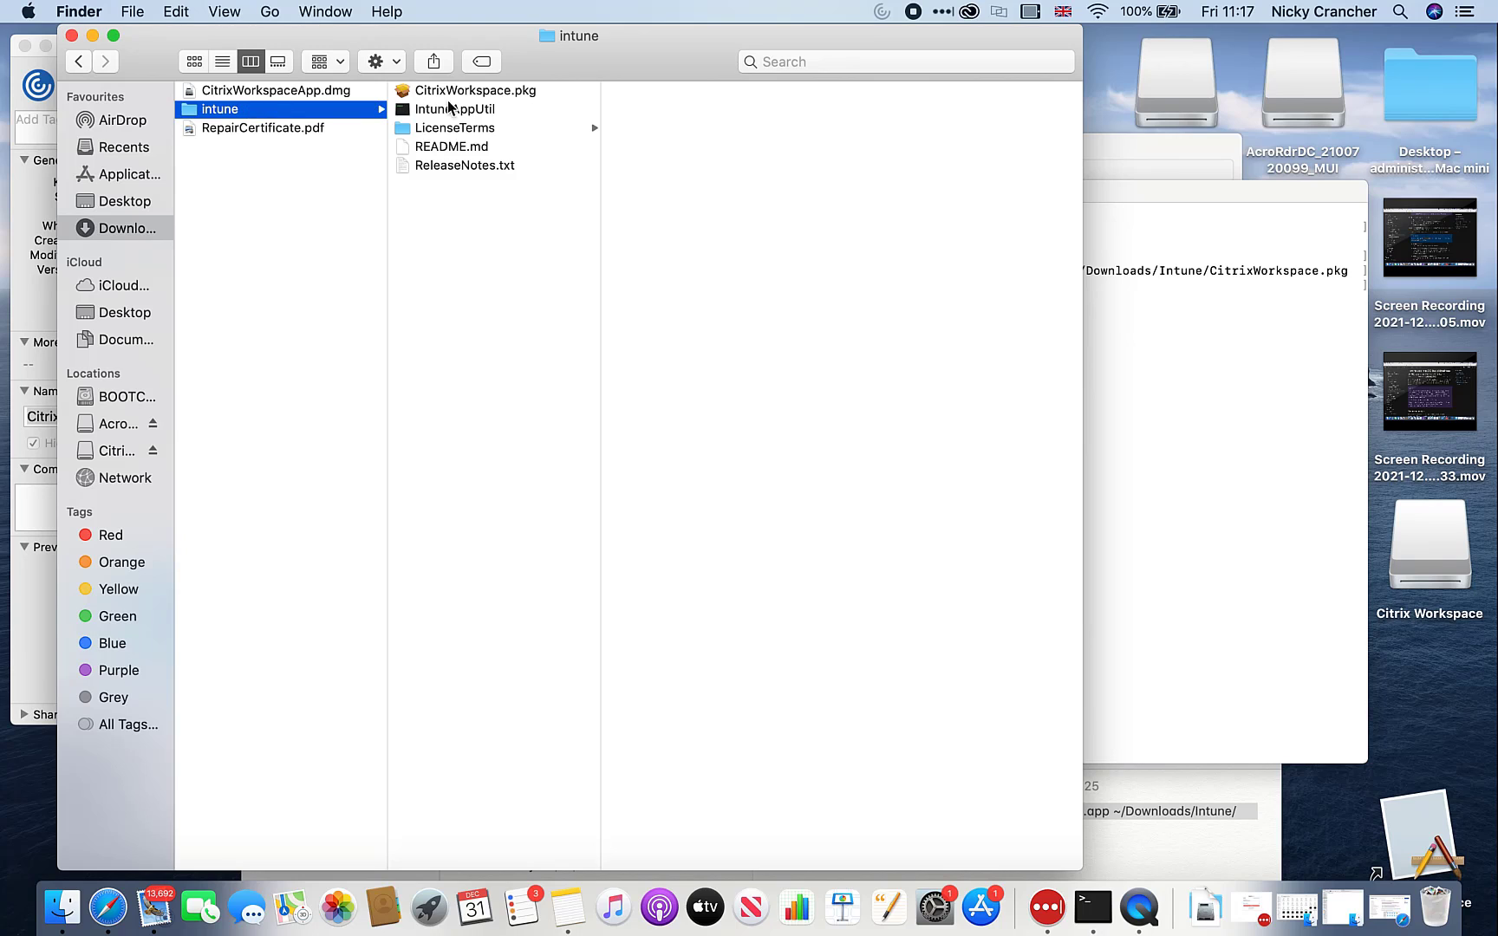
{"action": "left_click", "coordinate": [479, 92]}
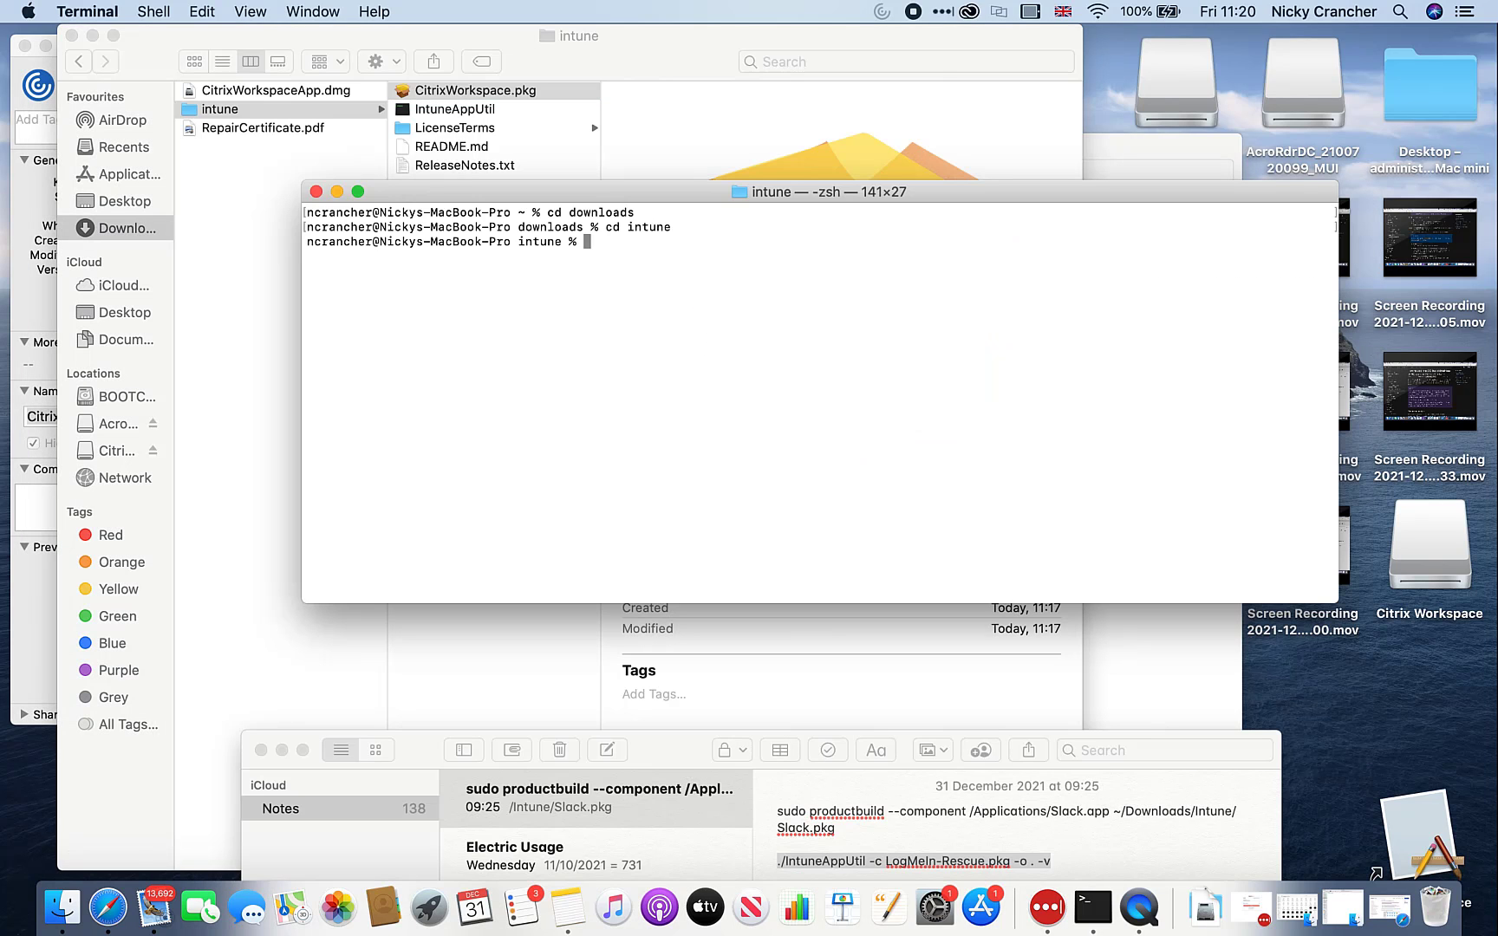
Step: List the intune folder's contents with ls in Terminal and run ./IntuneAppUtil -c CitrixWorkspace.pkg -o . -v
{"action": "type", "text": "ls"}
{"action": "key", "text": "Return"}
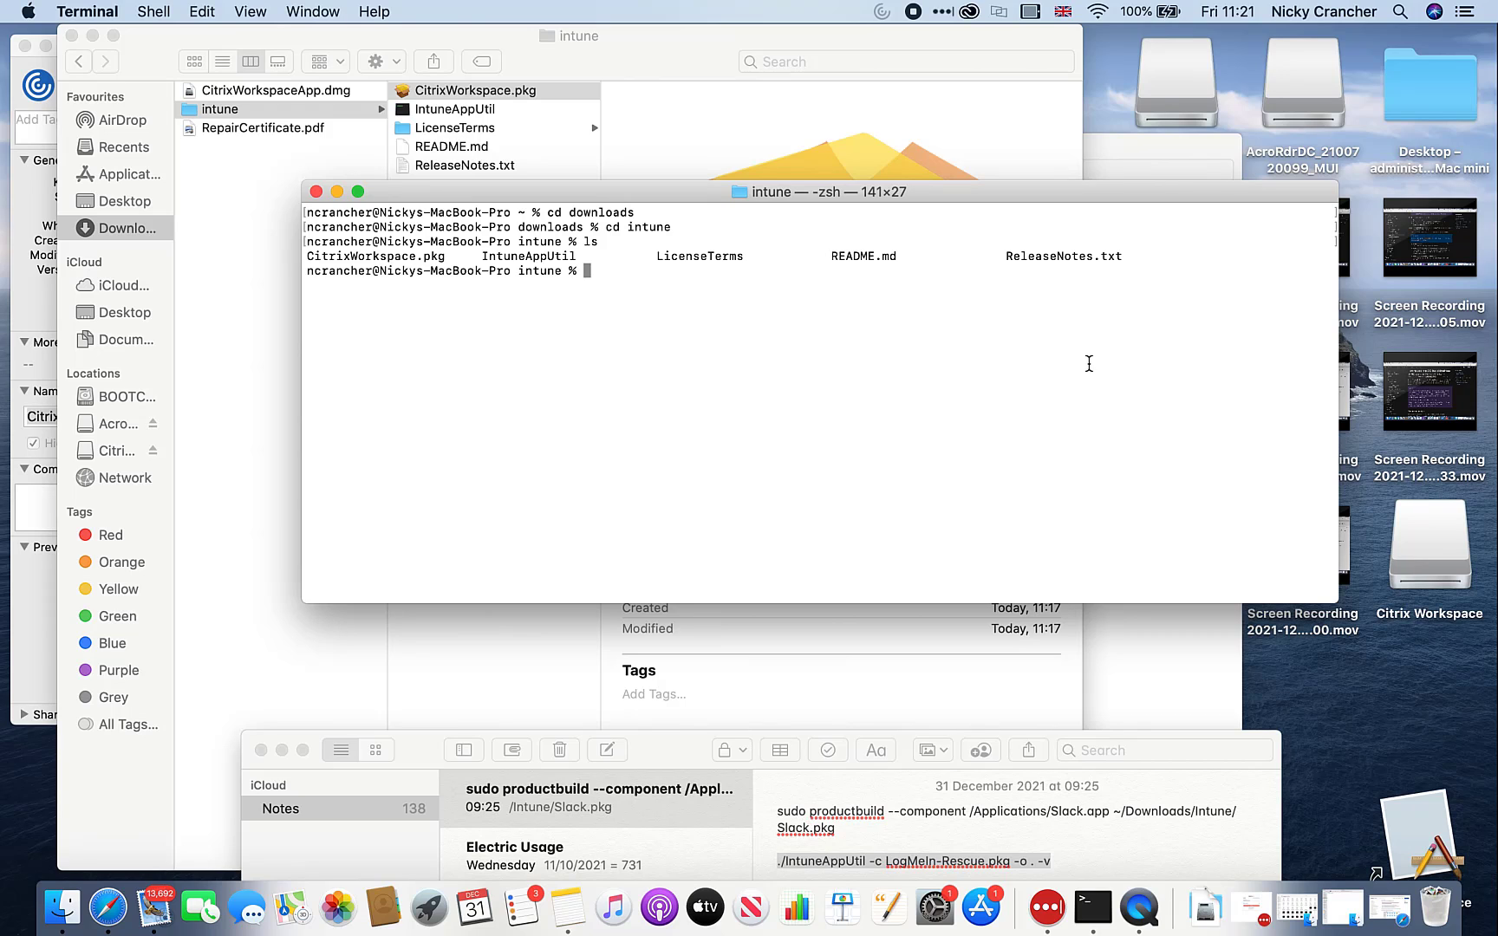
{"action": "type", "text": "./IntuneAppUtil -c CitrixWorkspace.pkg -o . -v"}
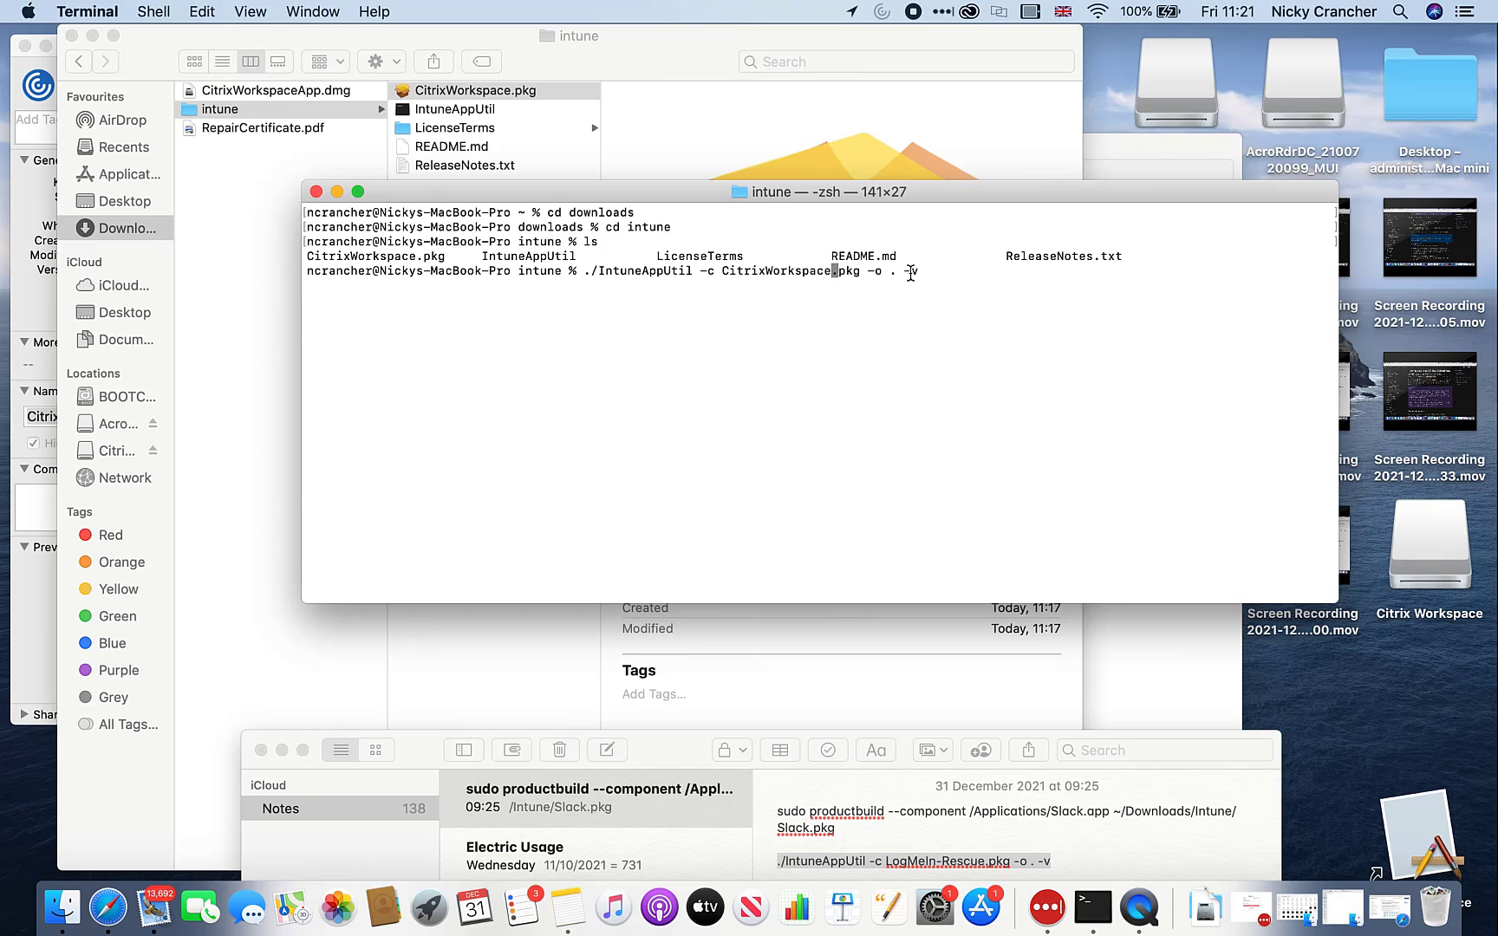
{"action": "key", "text": "Right"}
{"action": "key", "text": "Right"}
{"action": "key", "text": "Right"}
{"action": "key", "text": "Right"}
{"action": "key", "text": "Right"}
{"action": "key", "text": "Right"}
{"action": "key", "text": "Right"}
{"action": "key", "text": "Right"}
{"action": "key", "text": "Right"}
{"action": "key", "text": "Right"}
{"action": "key", "text": "Right"}
{"action": "key", "text": "Right"}
{"action": "key", "text": "Return"}
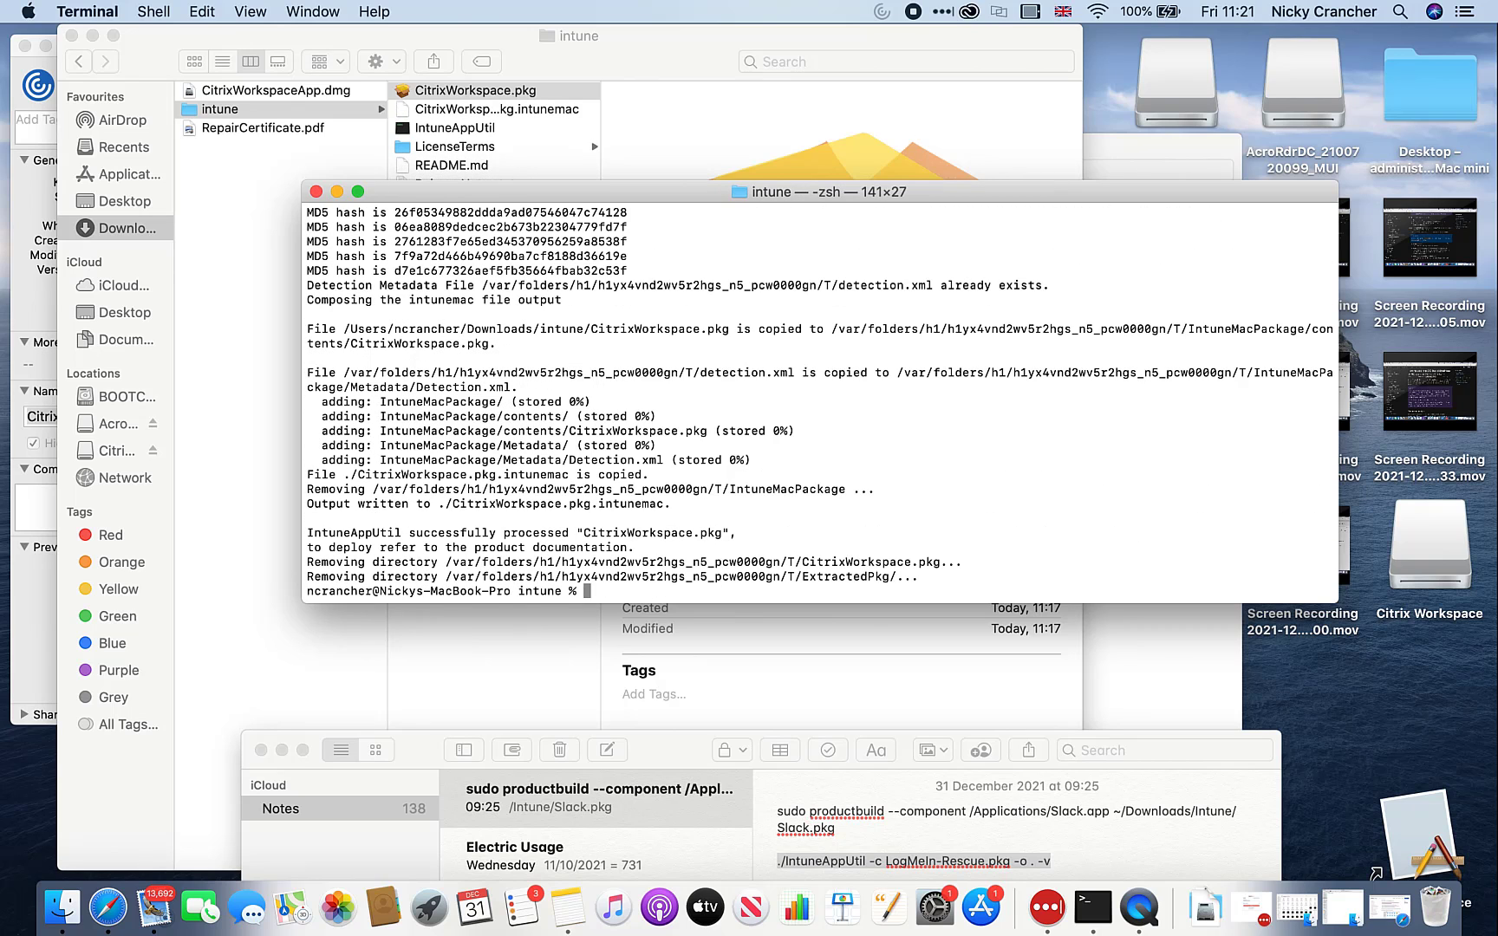
Step: Select CitrixWorkspace.pkg.intunemac in the Finder intune folder and widen the column to show its full name
{"action": "left_click", "coordinate": [551, 105]}
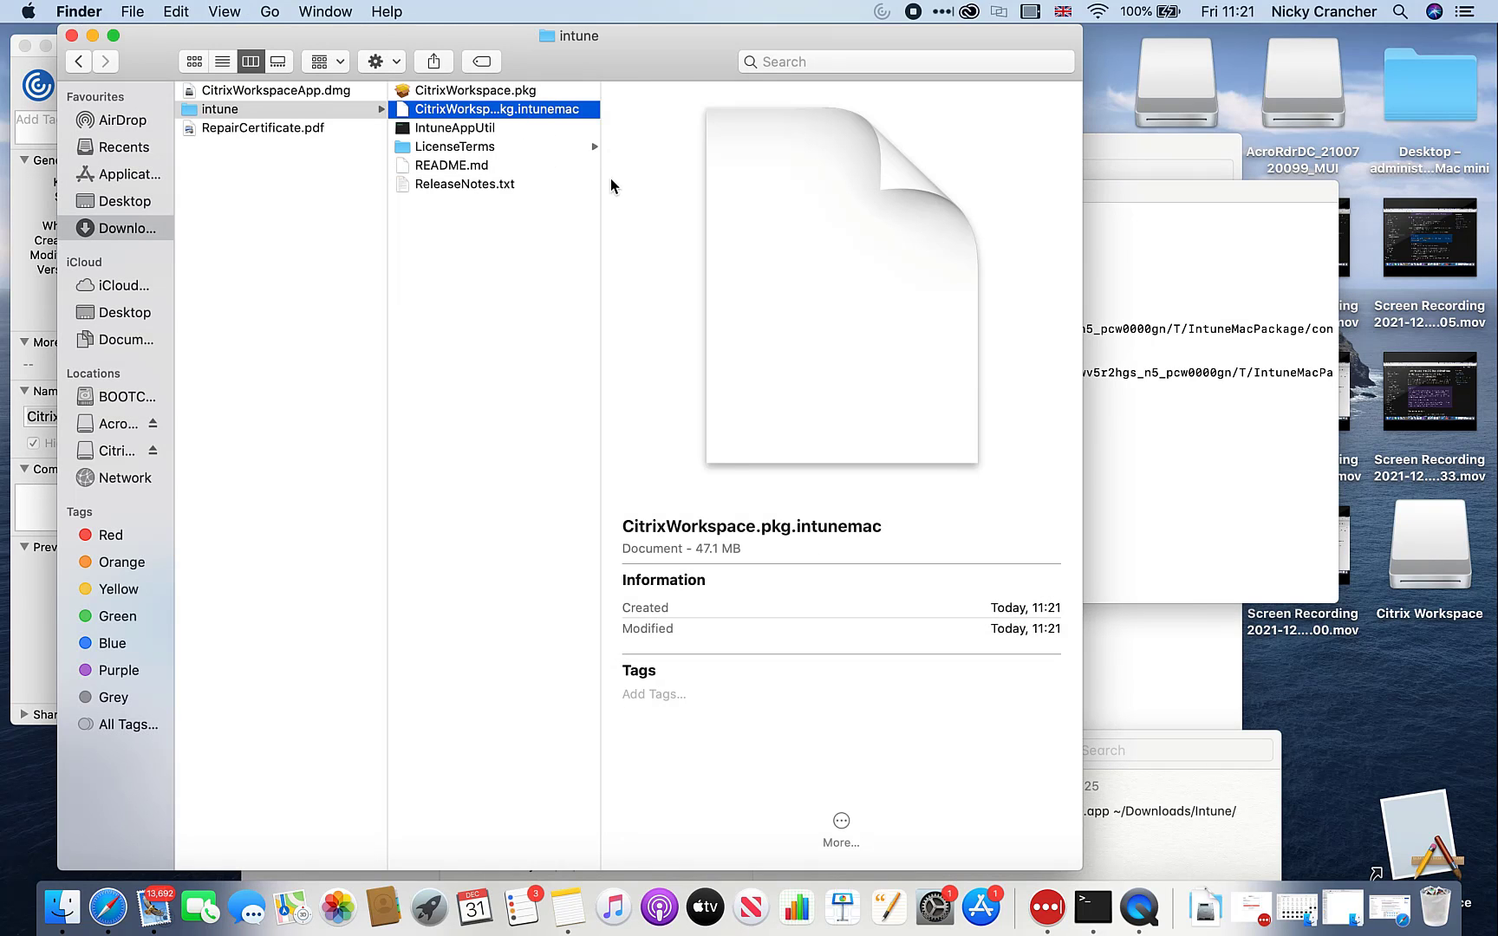
{"action": "left_click_drag", "start_coordinate": [600, 149], "coordinate": [680, 154]}
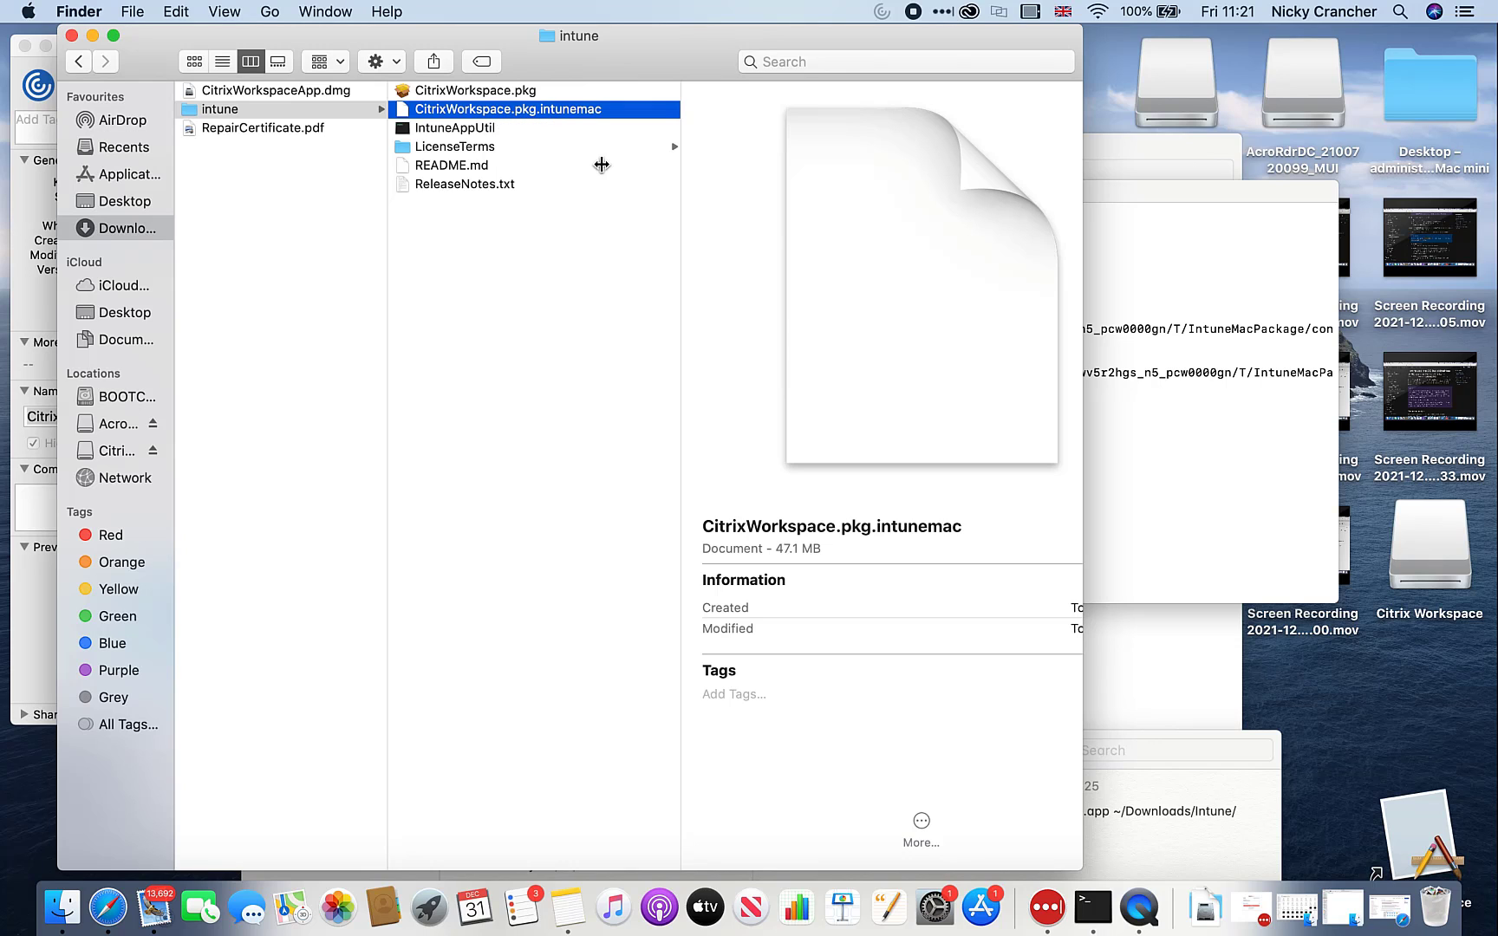
Step: Read the wrapped package's metadata in Terminal with ./IntuneAppUtil -r CitrixWorkspace.pkg.intunemac
{"action": "left_click", "coordinate": [1194, 478]}
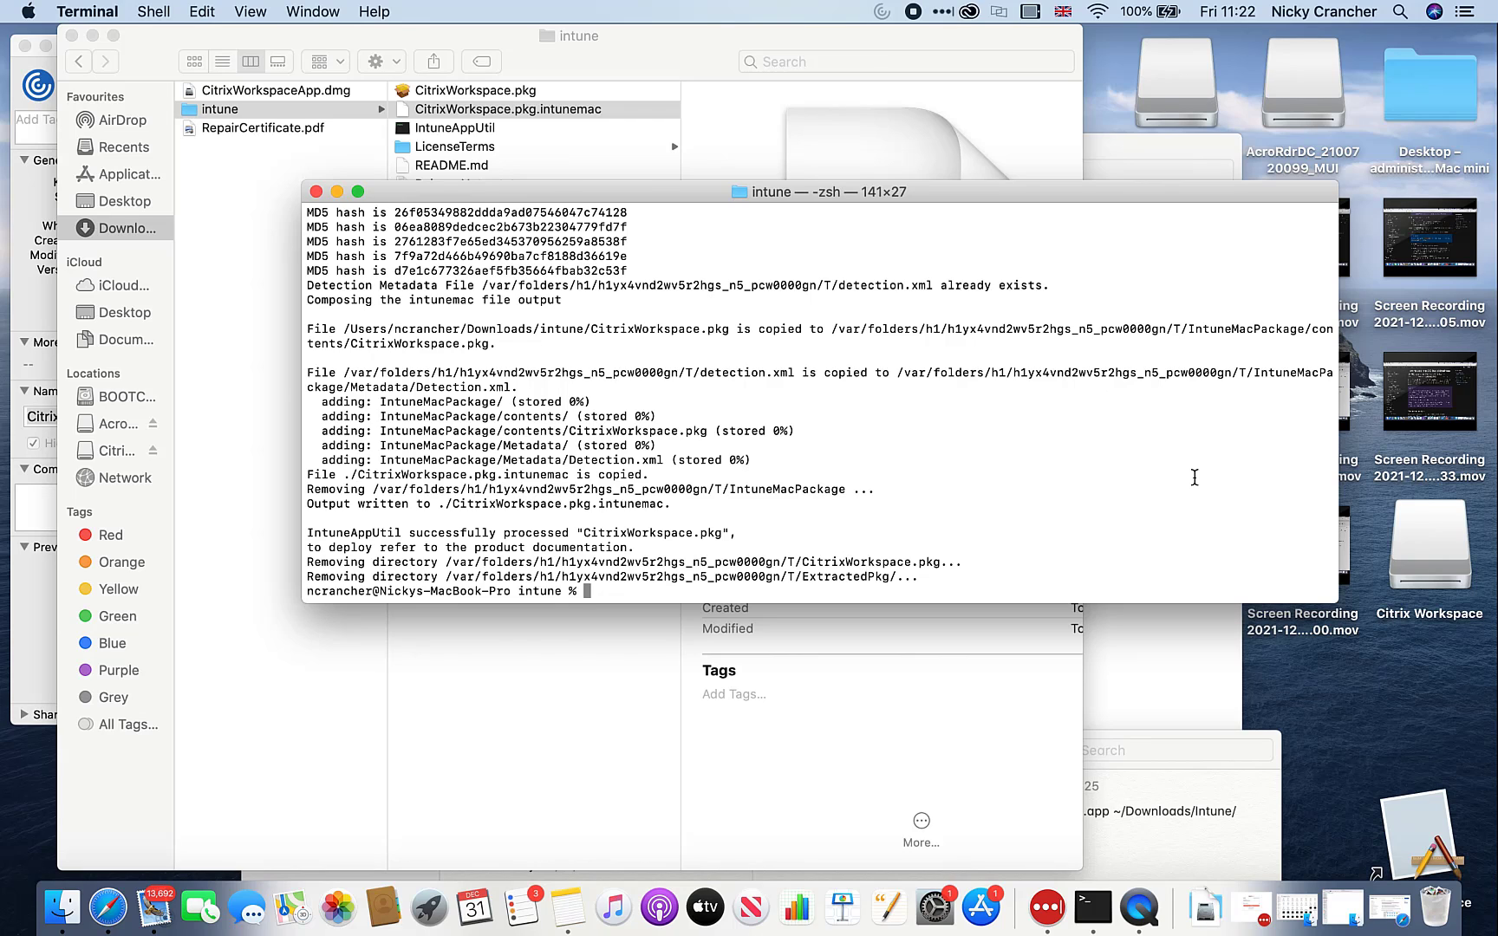
{"action": "key", "text": "Return"}
{"action": "key", "text": "Return"}
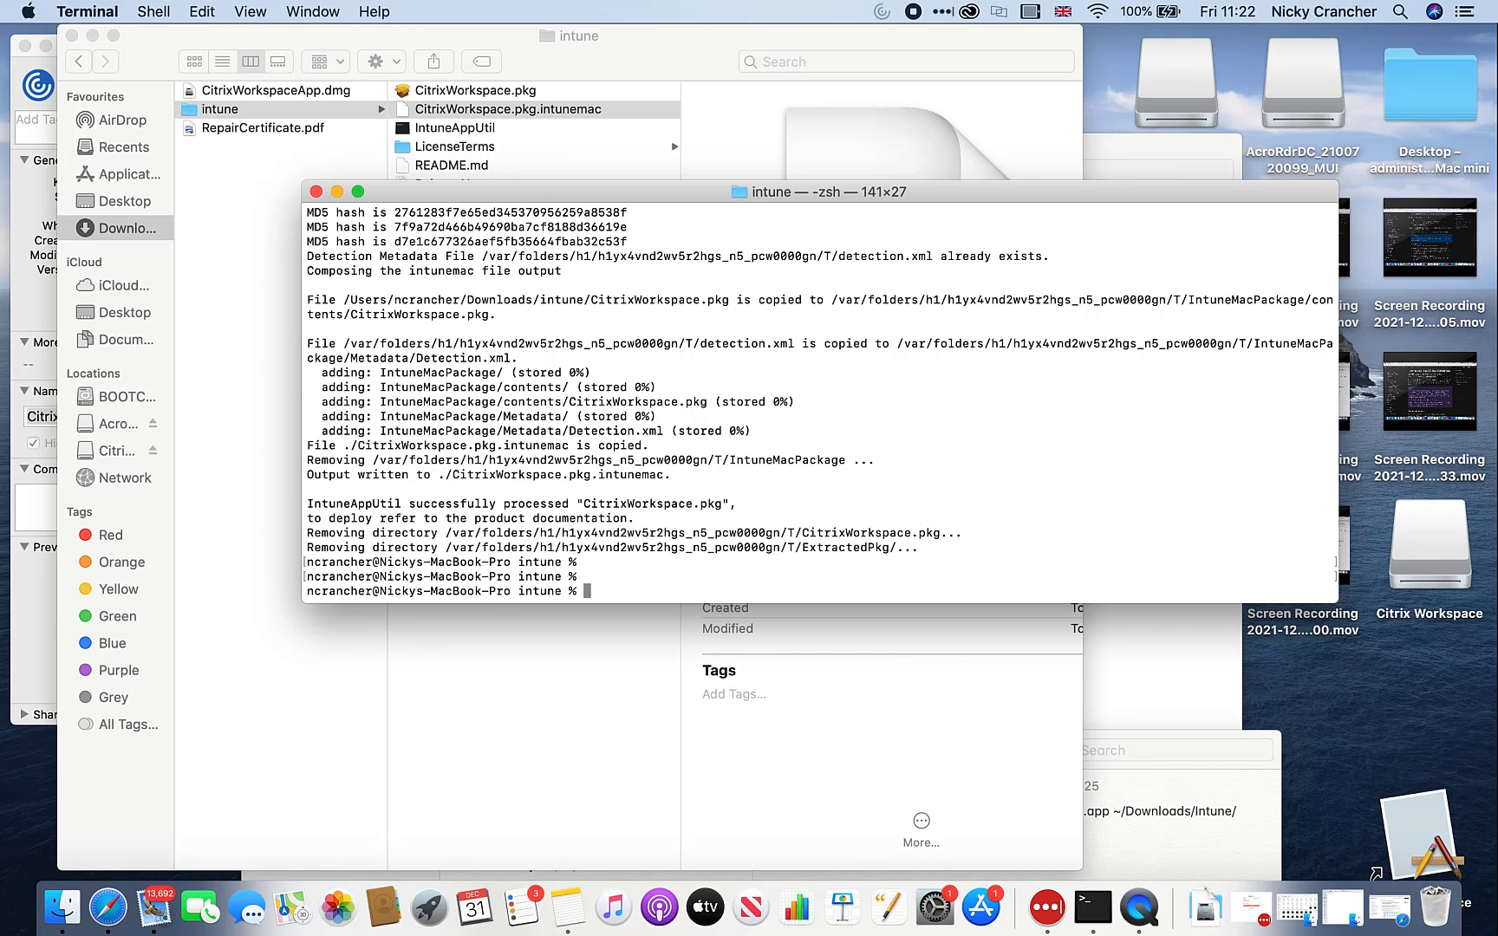
{"action": "type", "text": "./IntuneAppU"}
{"action": "key", "text": "Tab"}
{"action": "type", "text": "-r CitrixWork"}
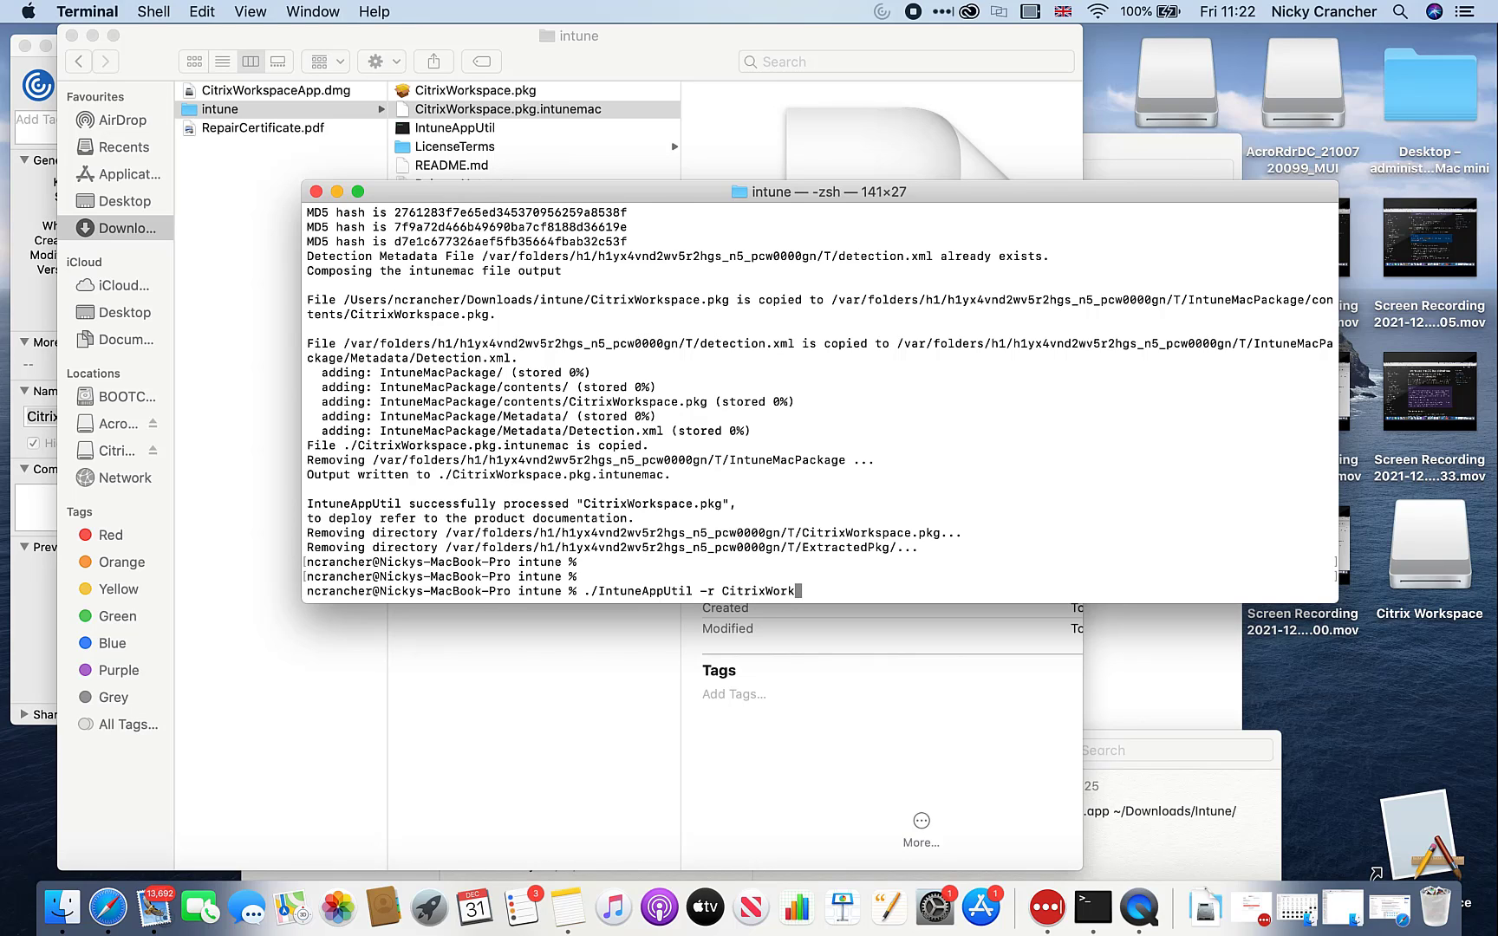
{"action": "key", "text": "BackSpace"}
{"action": "key", "text": "BackSpace"}
{"action": "key", "text": "BackSpace"}
{"action": "key", "text": "BackSpace"}
{"action": "type", "text": "WorkS"}
{"action": "key", "text": "BackSpace"}
{"action": "type", "text": "space.pkg"}
{"action": "type", "text": "intuneamac"}
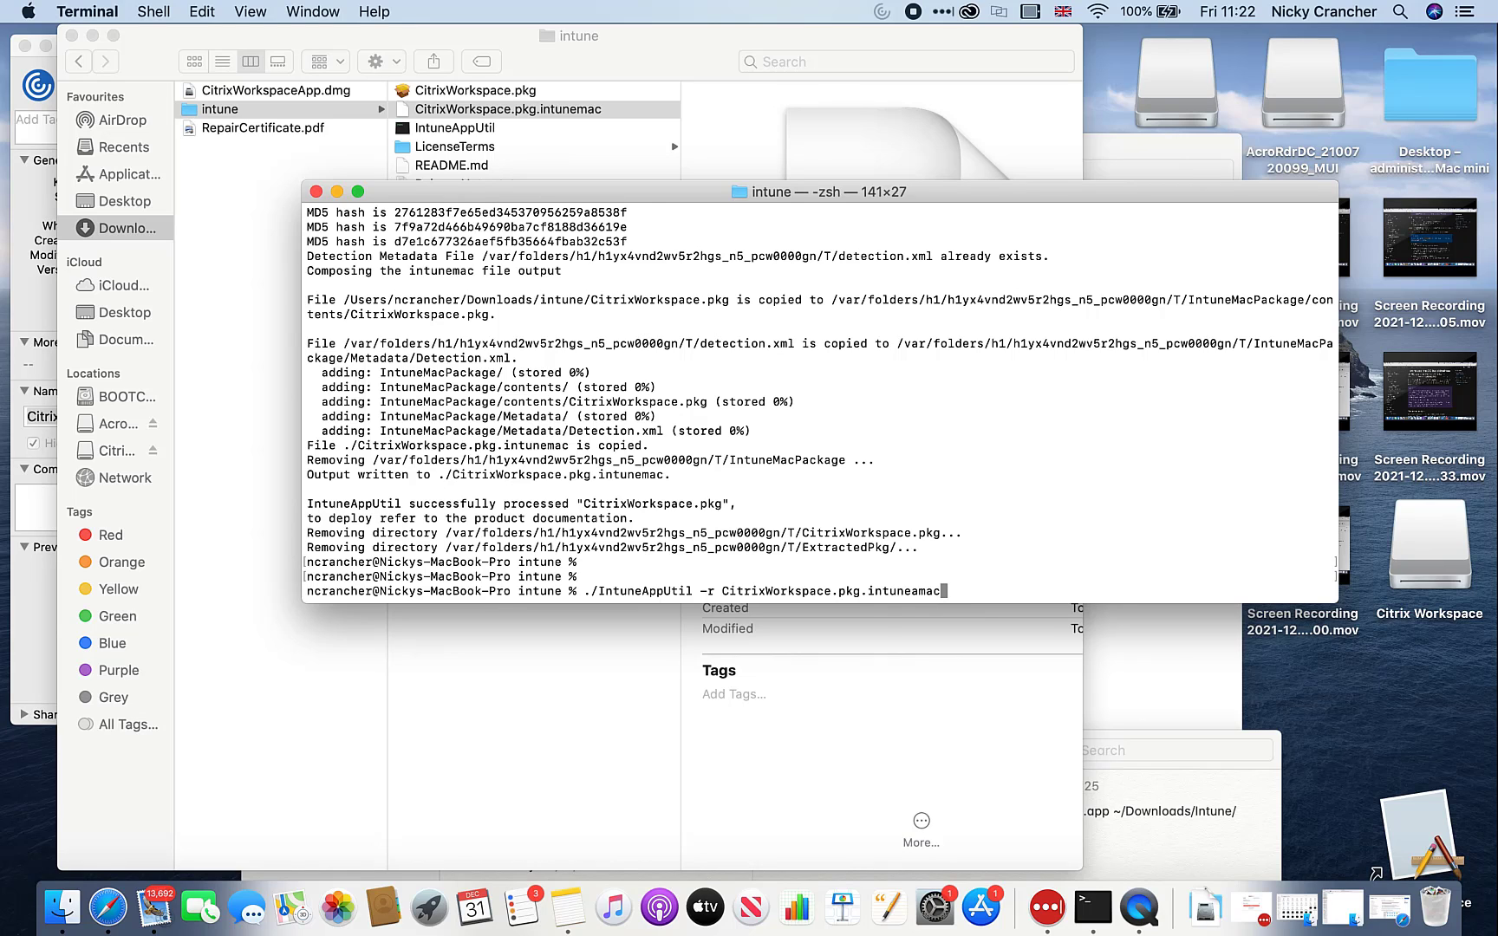
{"action": "key", "text": "BackSpace"}
{"action": "key", "text": "BackSpace"}
{"action": "key", "text": "BackSpace"}
{"action": "key", "text": "BackSpace"}
{"action": "type", "text": "mac"}
{"action": "key", "text": "Return"}
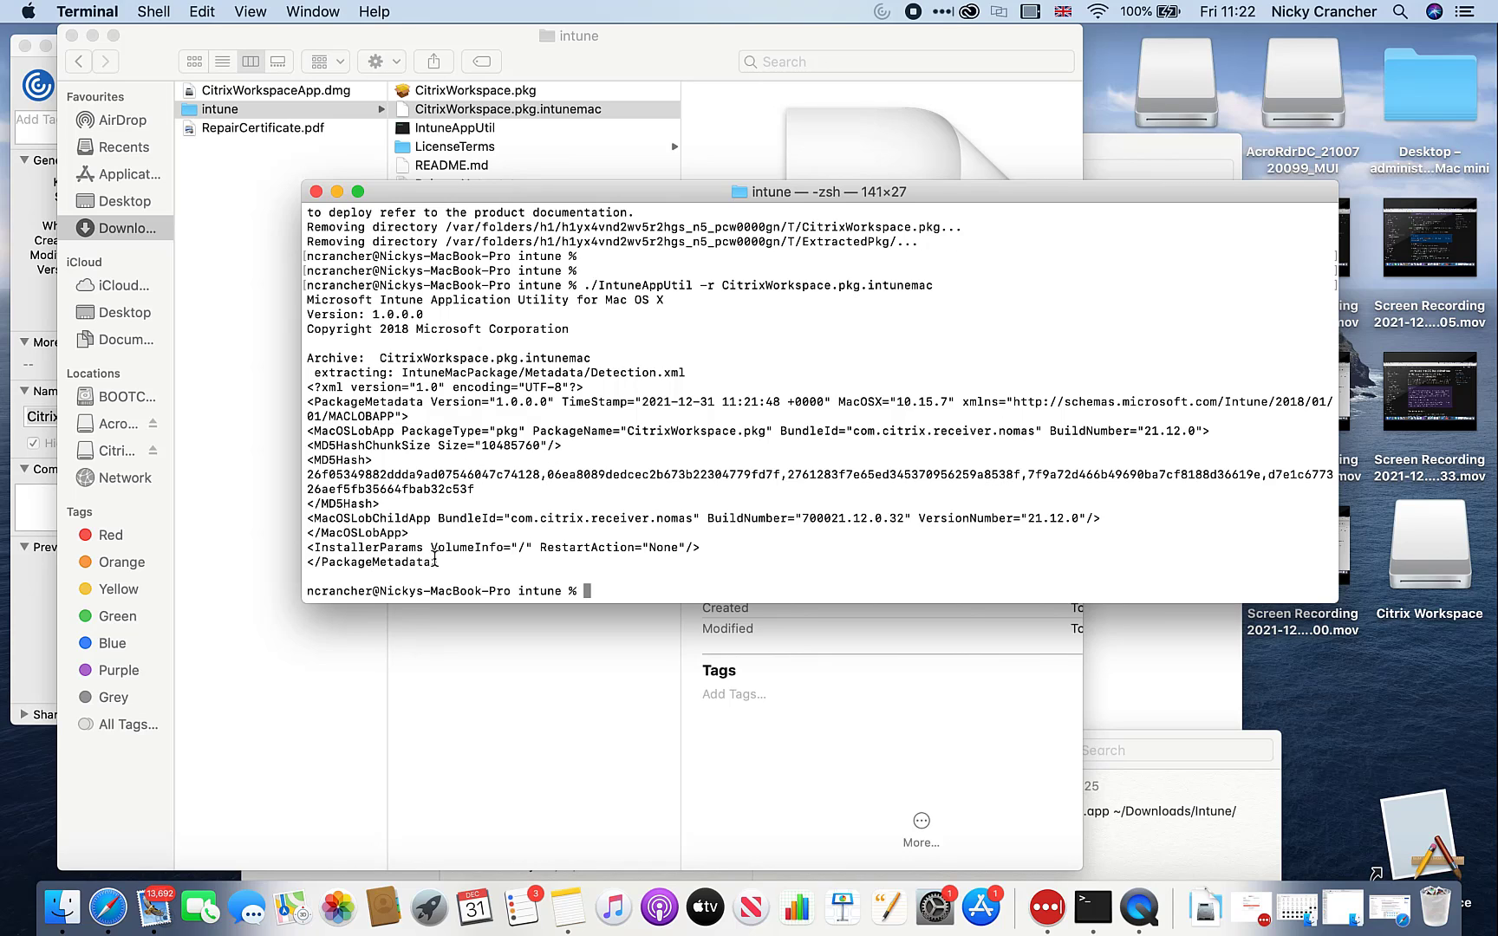
Step: Copy the XML metadata from the Terminal output, paste it into a new note in Notes and move the Notes window down
{"action": "left_click_drag", "start_coordinate": [439, 561], "coordinate": [278, 388]}
{"action": "key", "text": "super+c"}
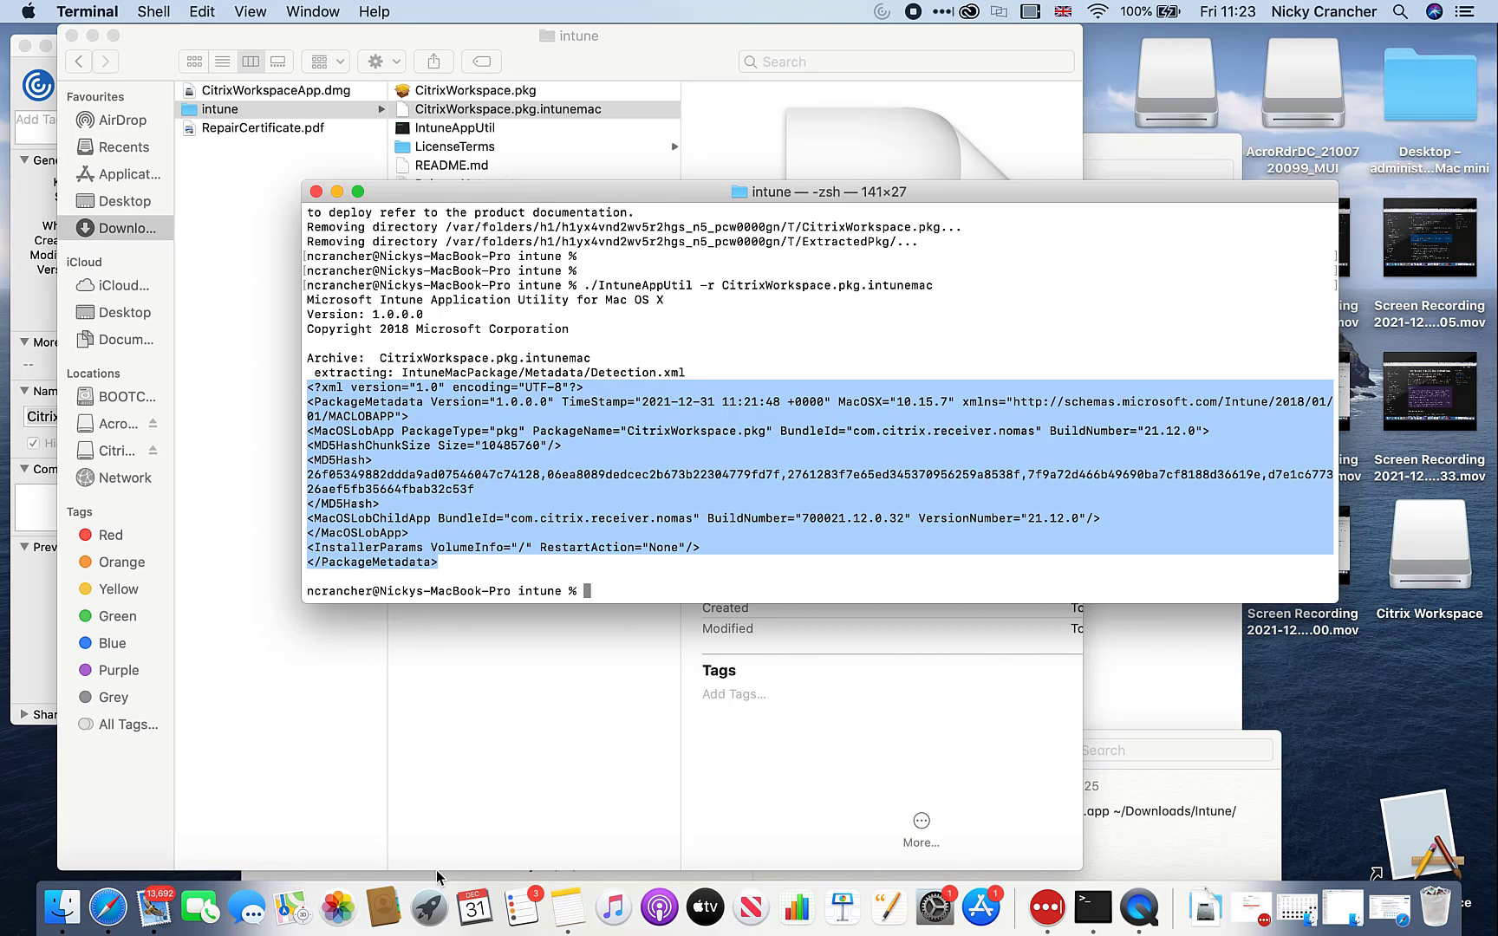
{"action": "left_click", "coordinate": [579, 912]}
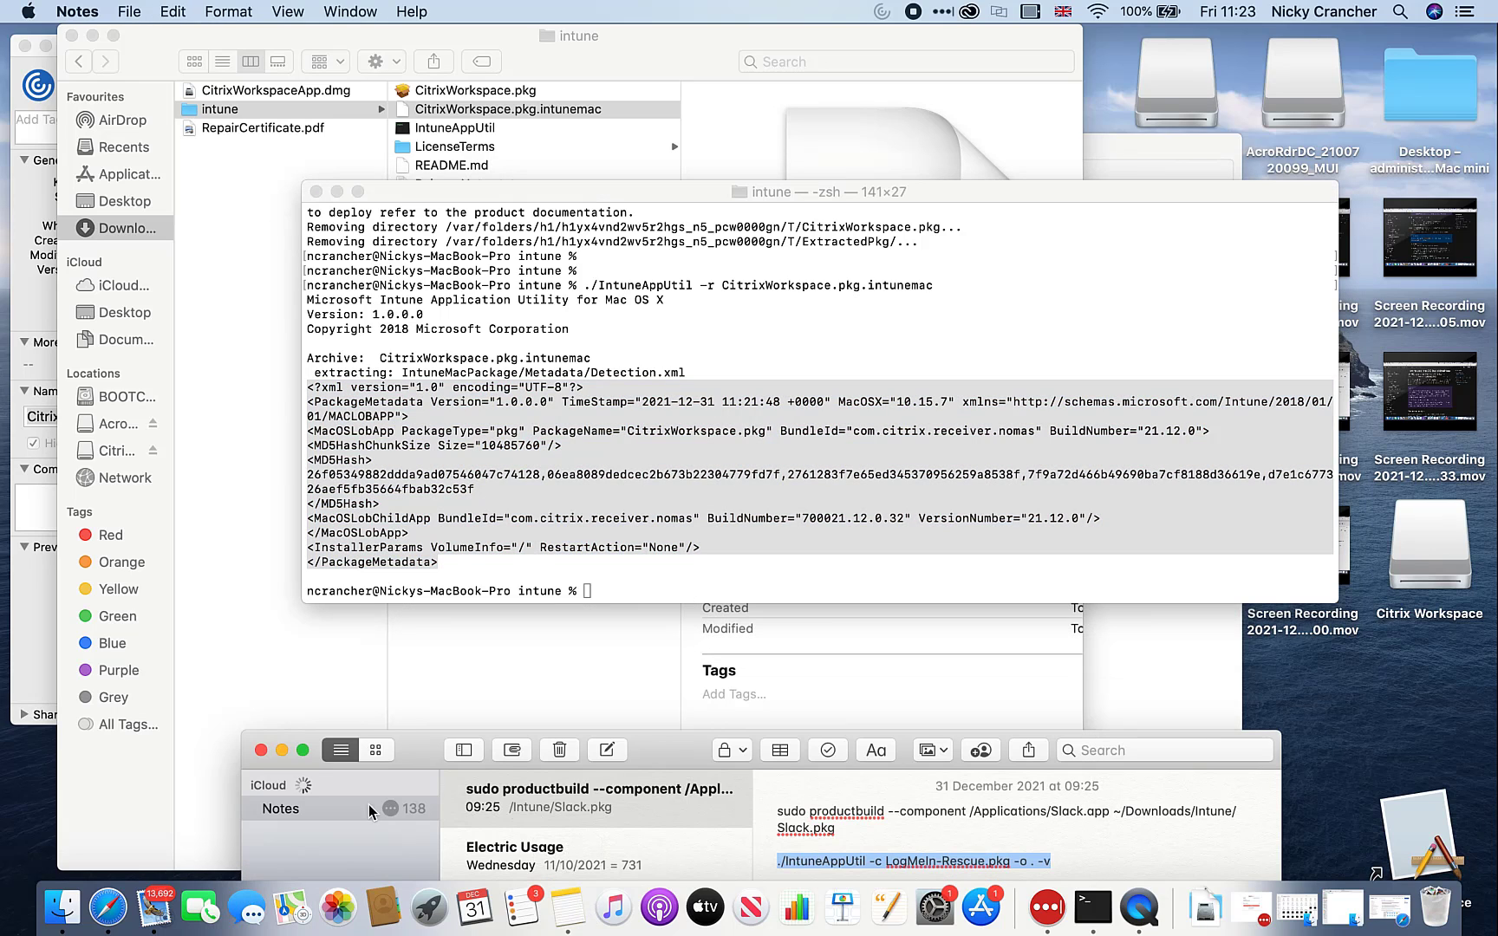
{"action": "left_click", "coordinate": [612, 754]}
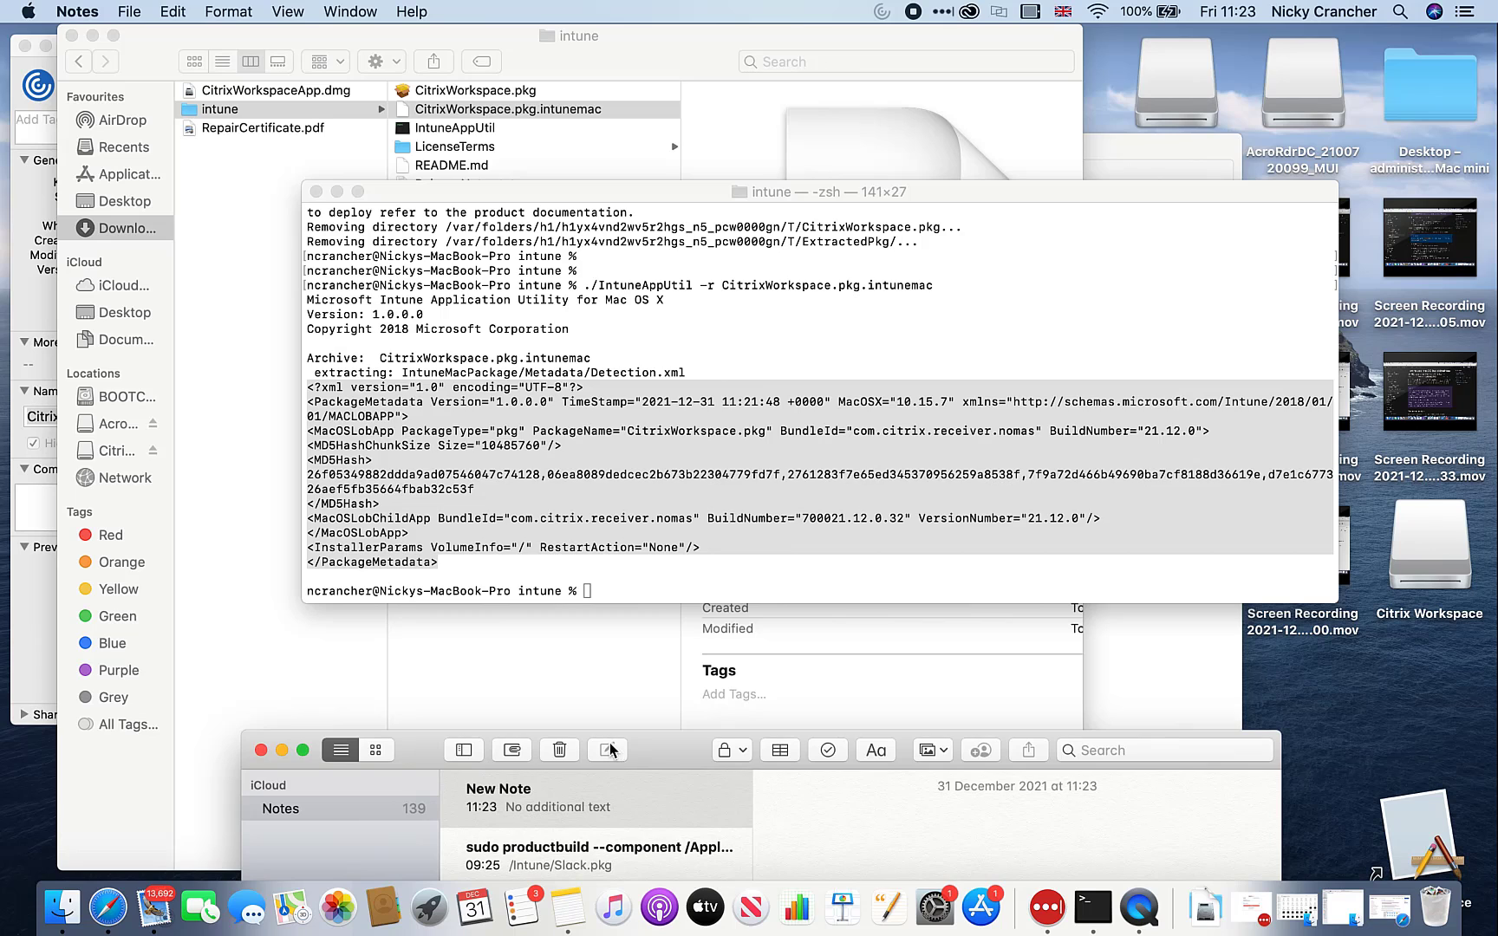
{"action": "key", "text": "super+v"}
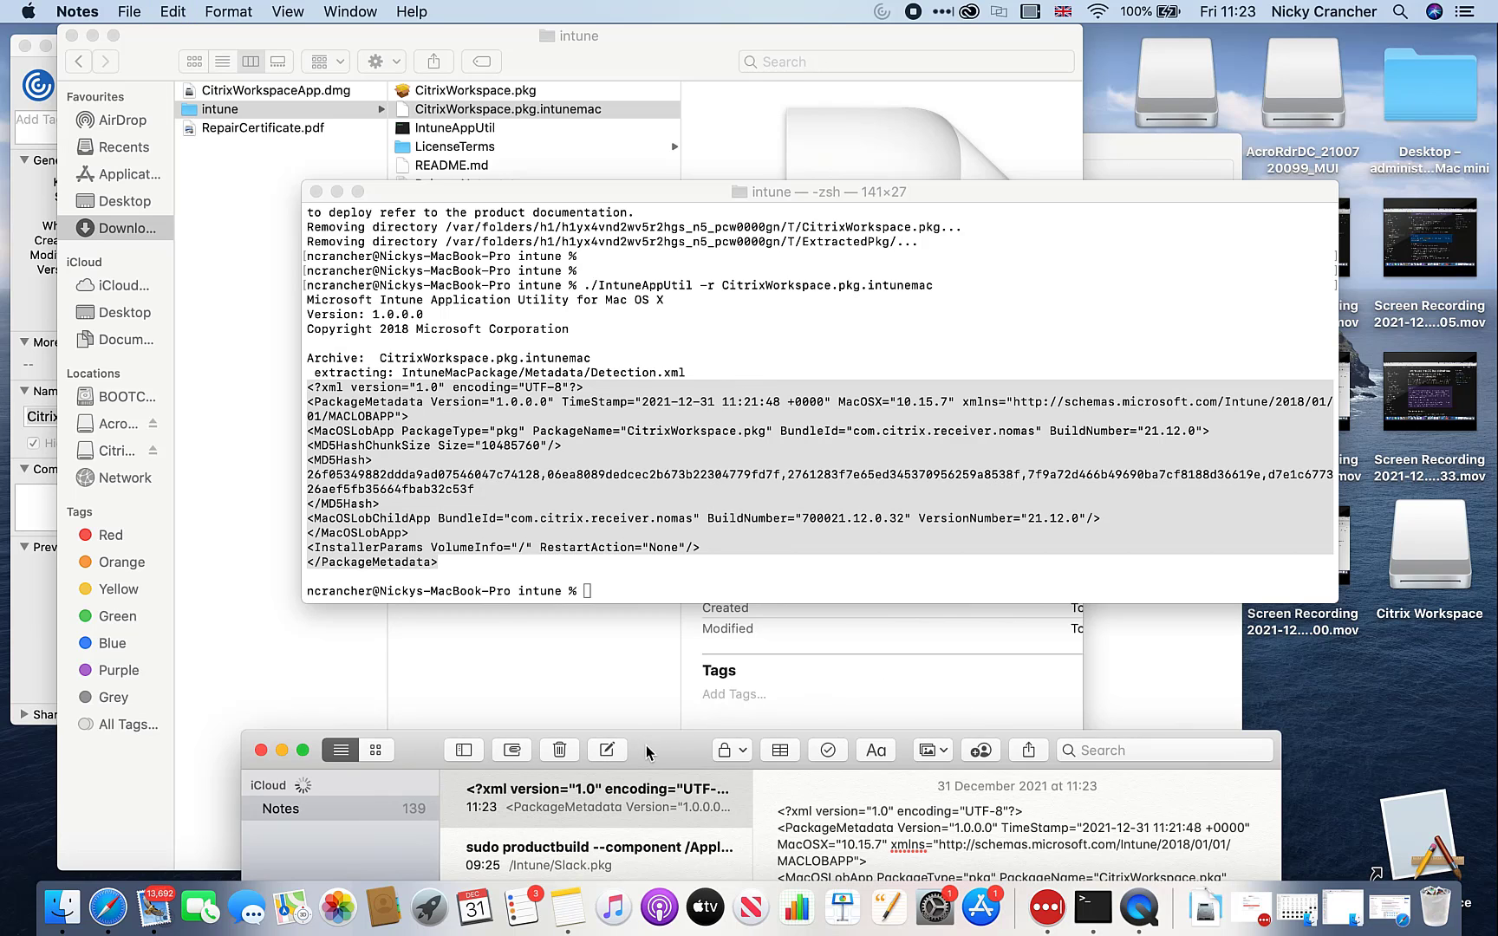
{"action": "left_click_drag", "start_coordinate": [669, 743], "coordinate": [646, 789]}
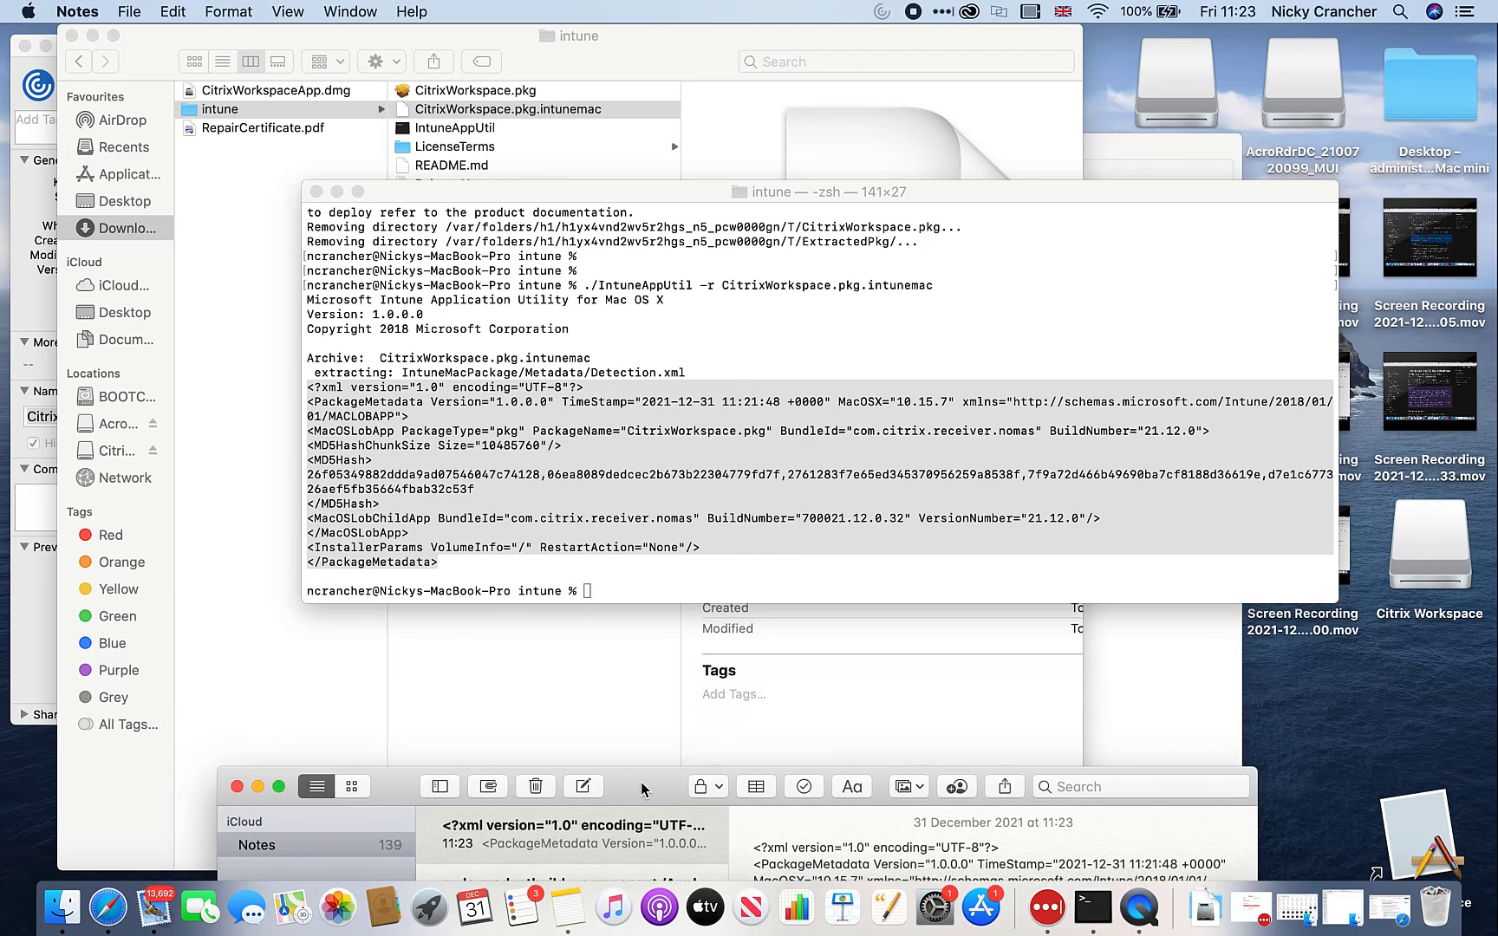
Step: Minimise the Terminal window and the front Finder window
{"action": "left_click", "coordinate": [665, 577]}
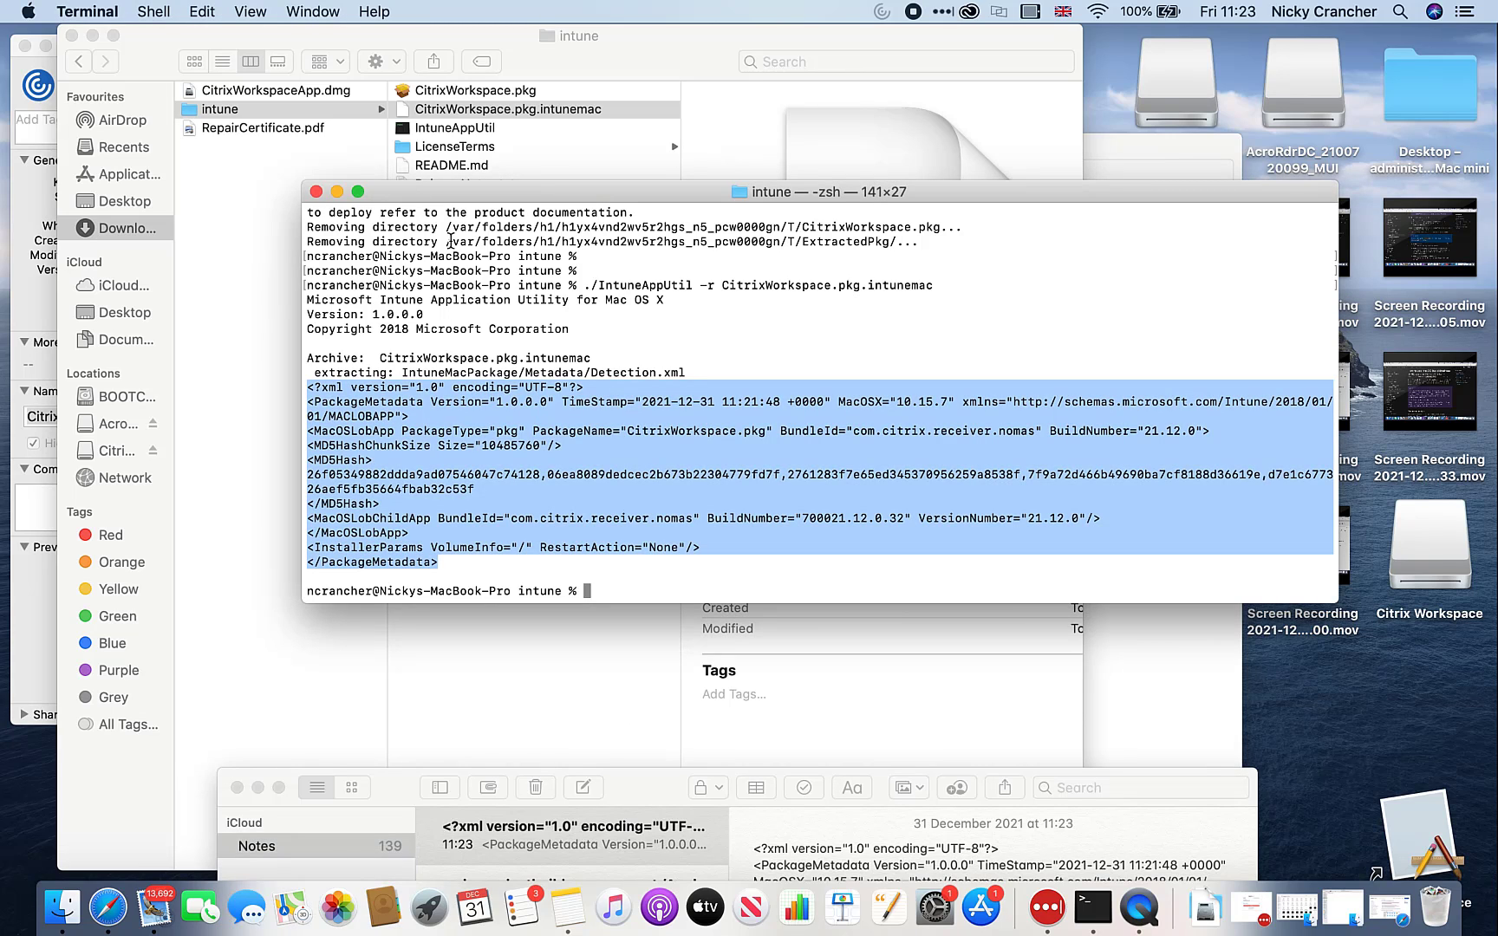
{"action": "left_click", "coordinate": [338, 192]}
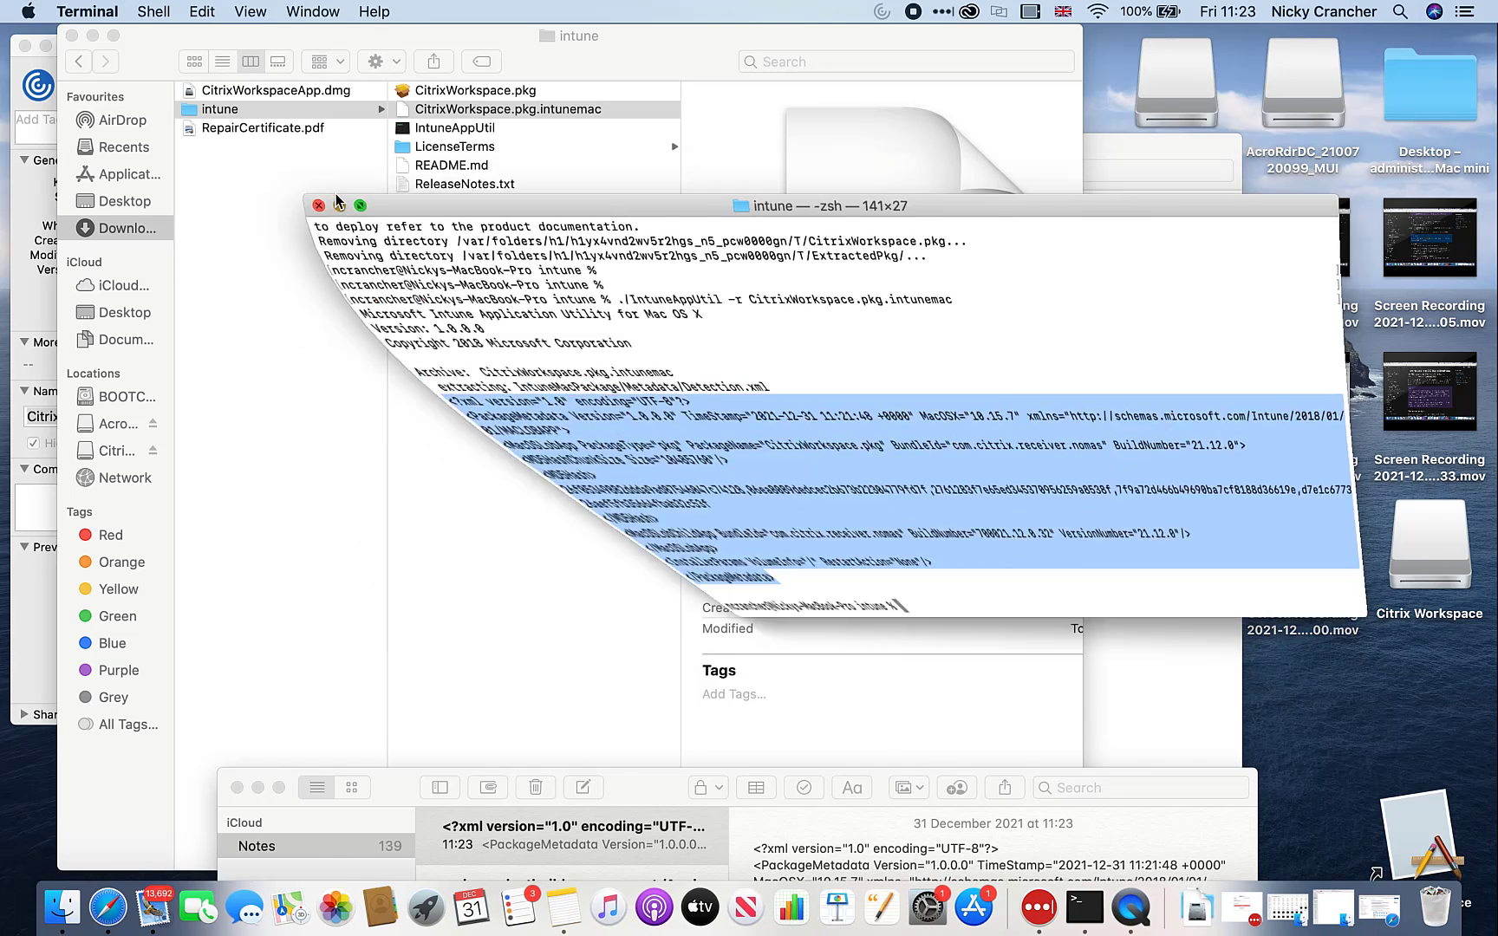
{"action": "left_click", "coordinate": [91, 36]}
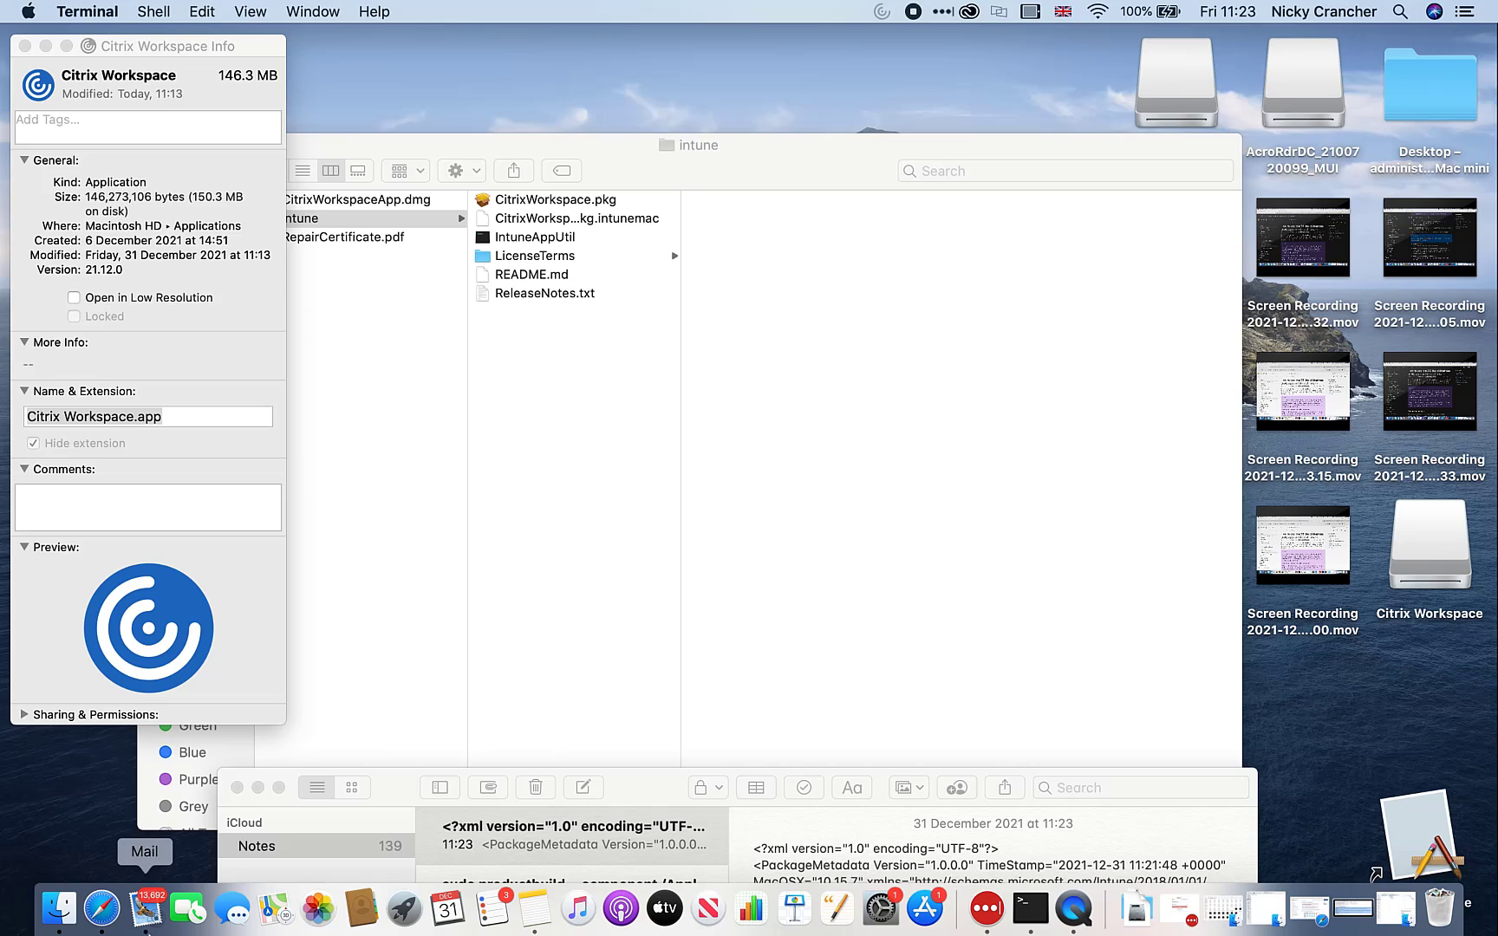
Step: Switch to Safari, search for adobe reader mac in a new tab and download Acrobat Reader from get.adobe.com
{"action": "left_click", "coordinate": [103, 919]}
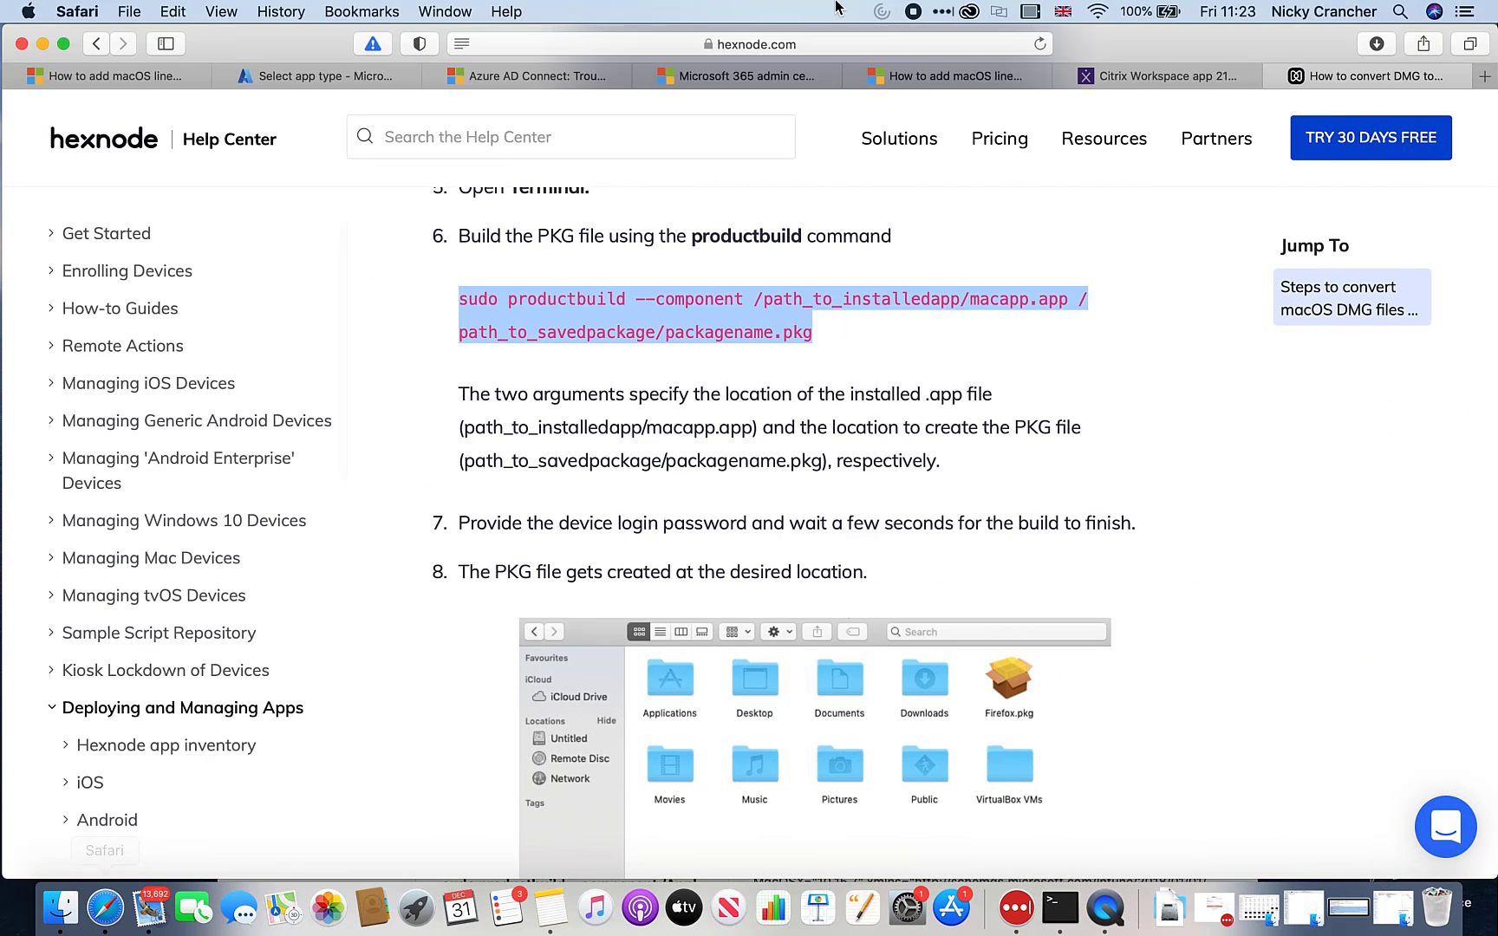
{"action": "left_click", "coordinate": [1485, 76]}
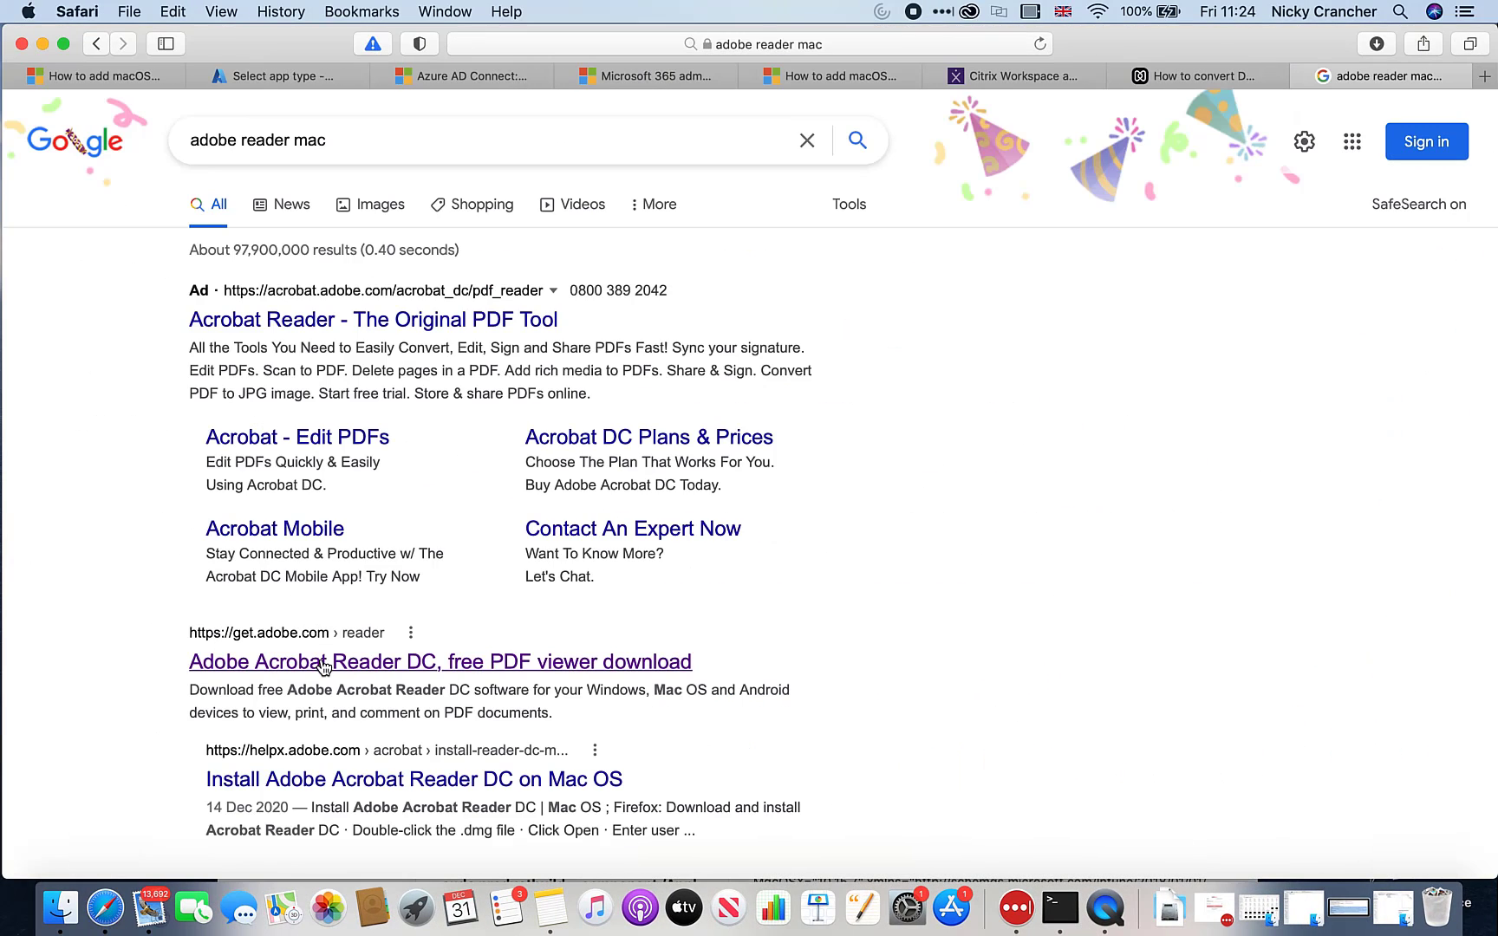
{"action": "left_click", "coordinate": [322, 665]}
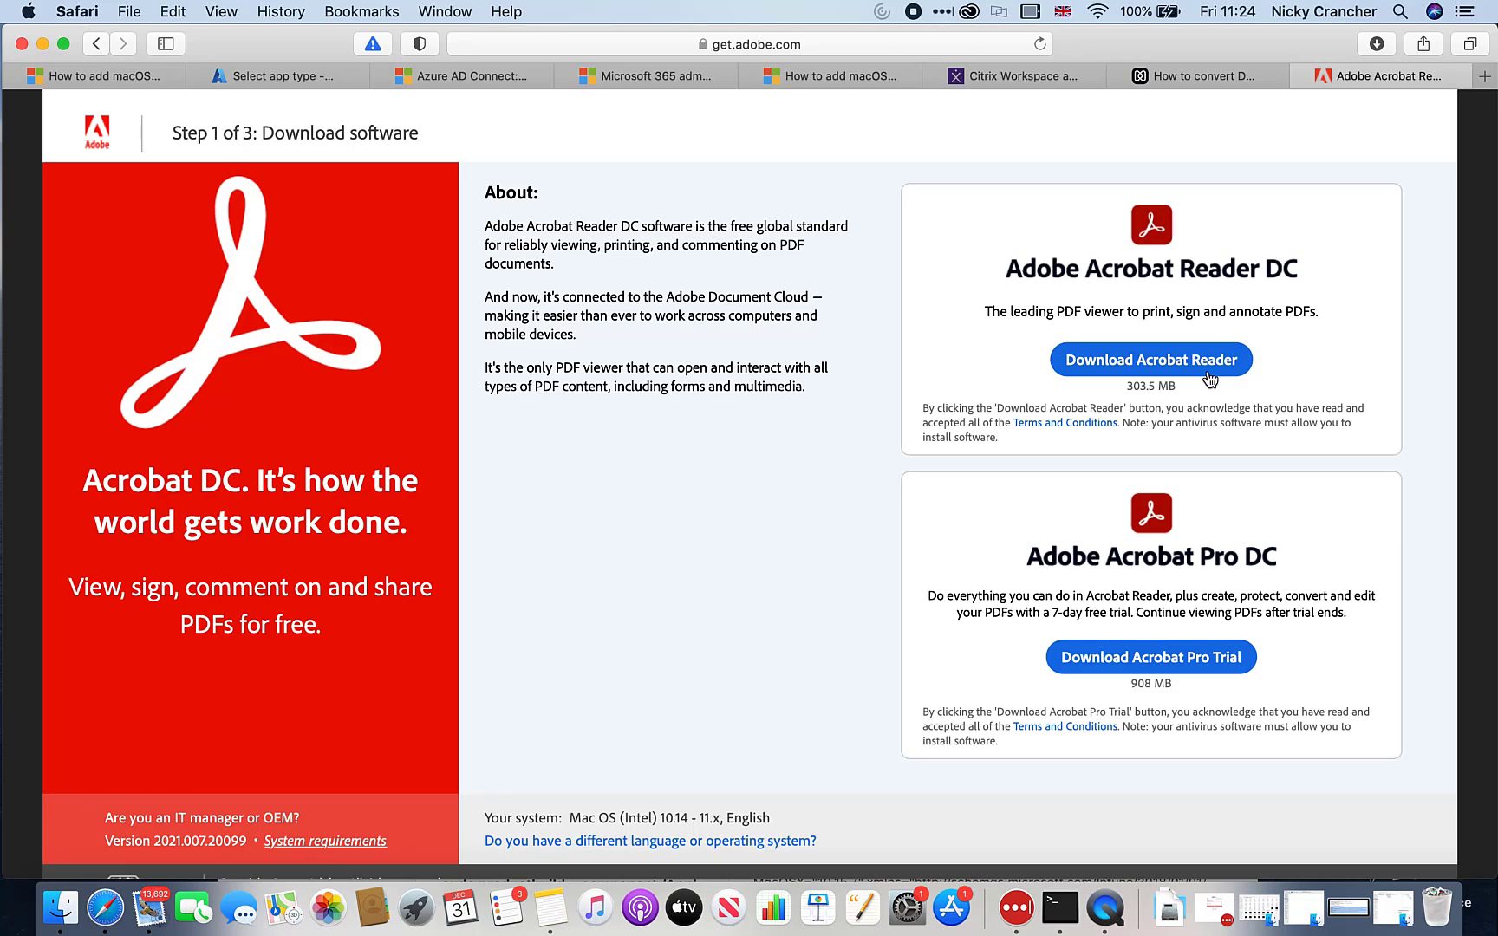
{"action": "left_click", "coordinate": [1177, 366]}
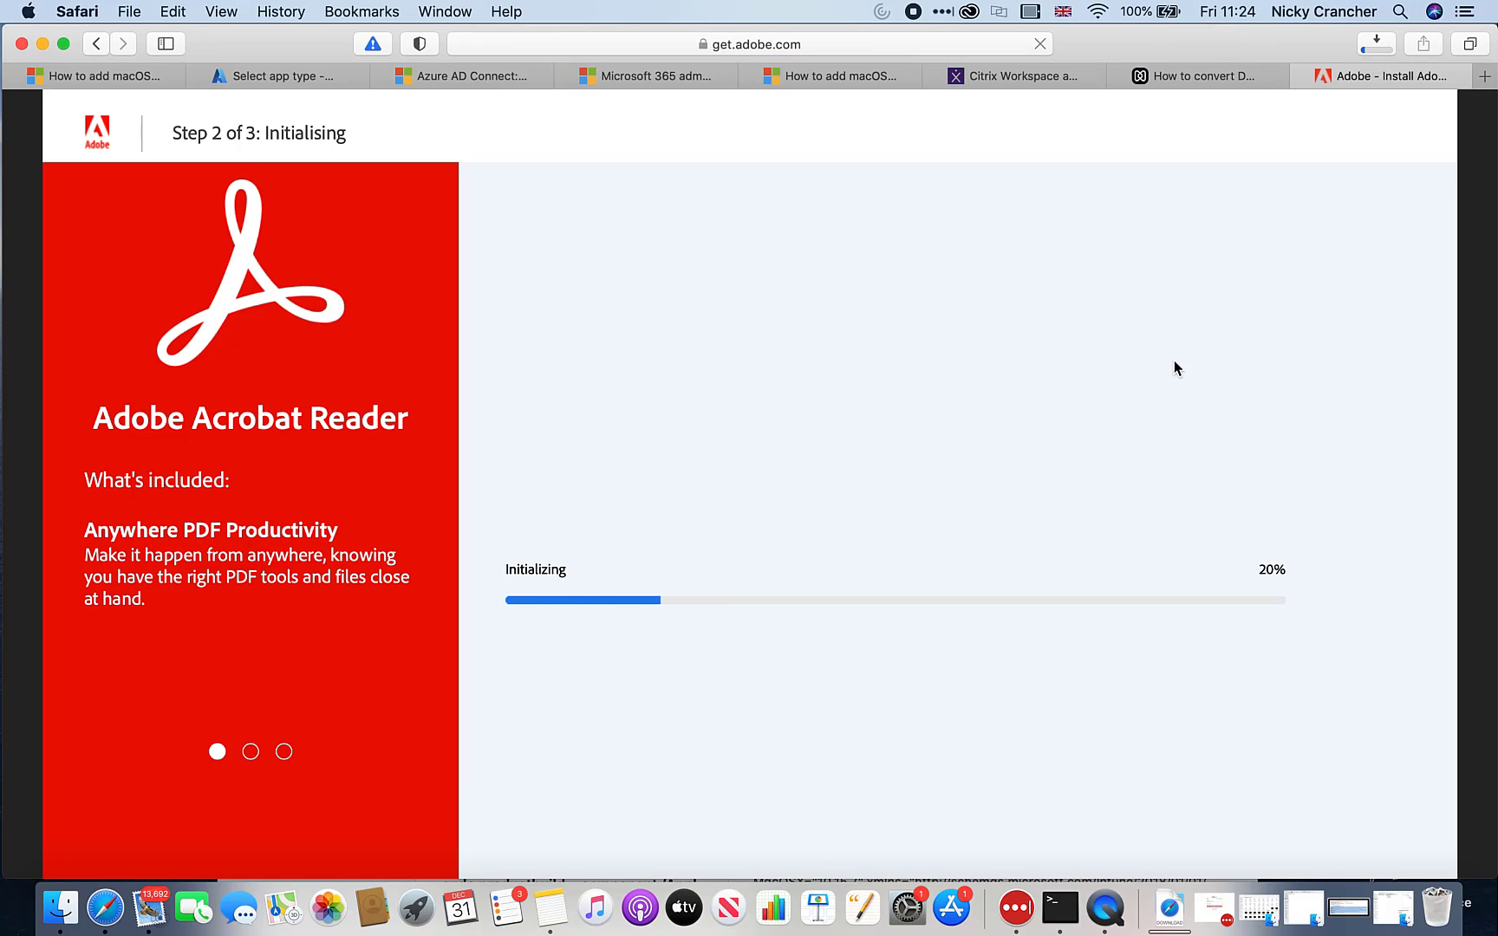
{"action": "left_click", "coordinate": [1173, 917]}
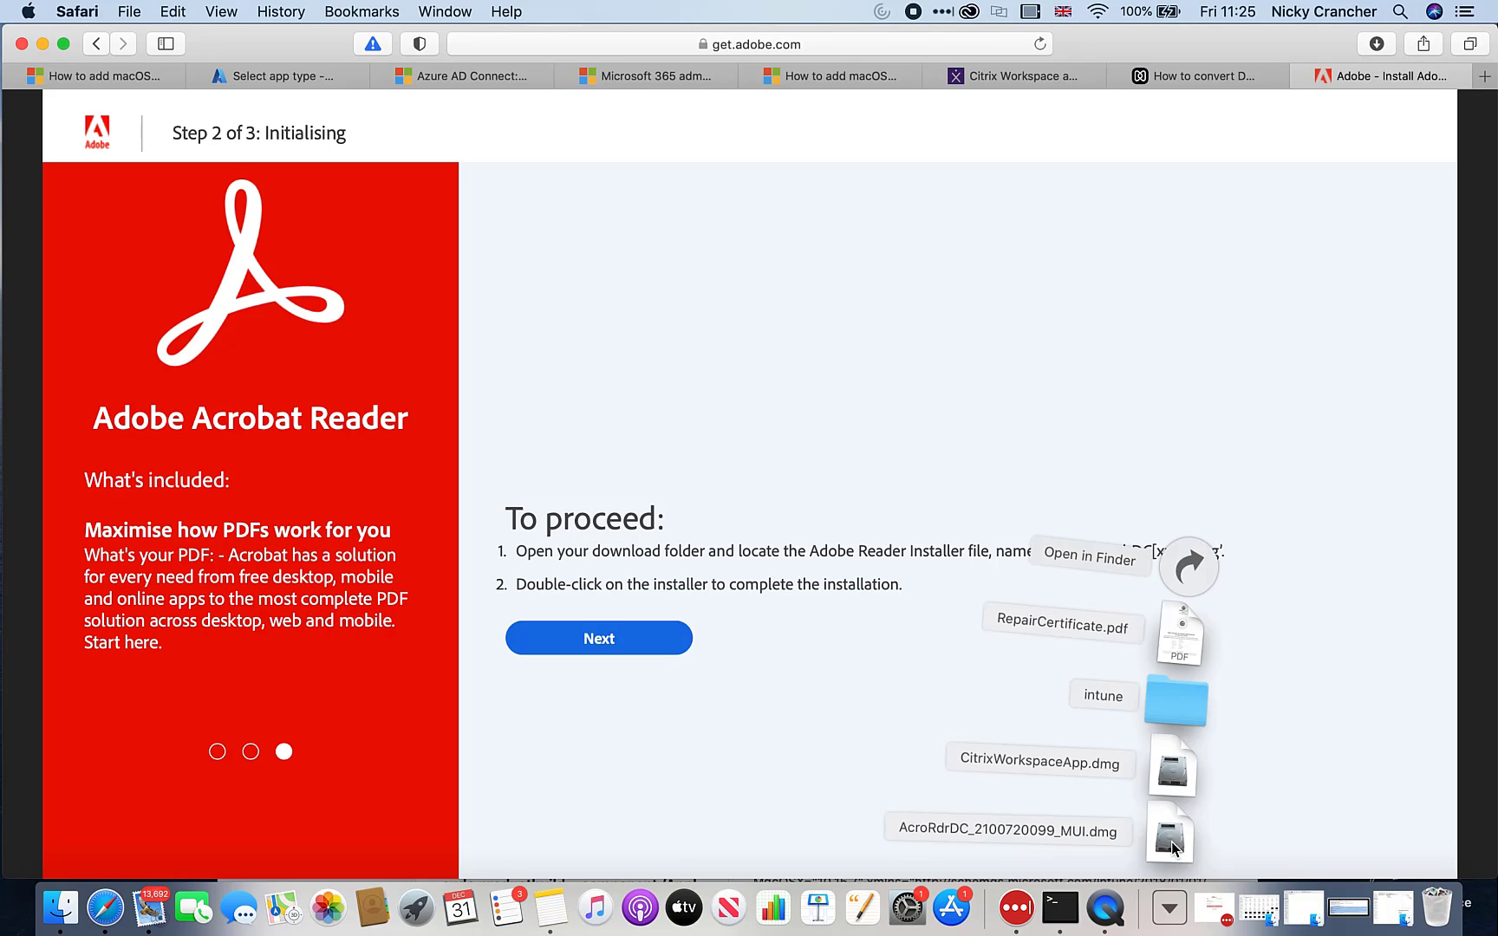
{"action": "left_click", "coordinate": [1170, 839]}
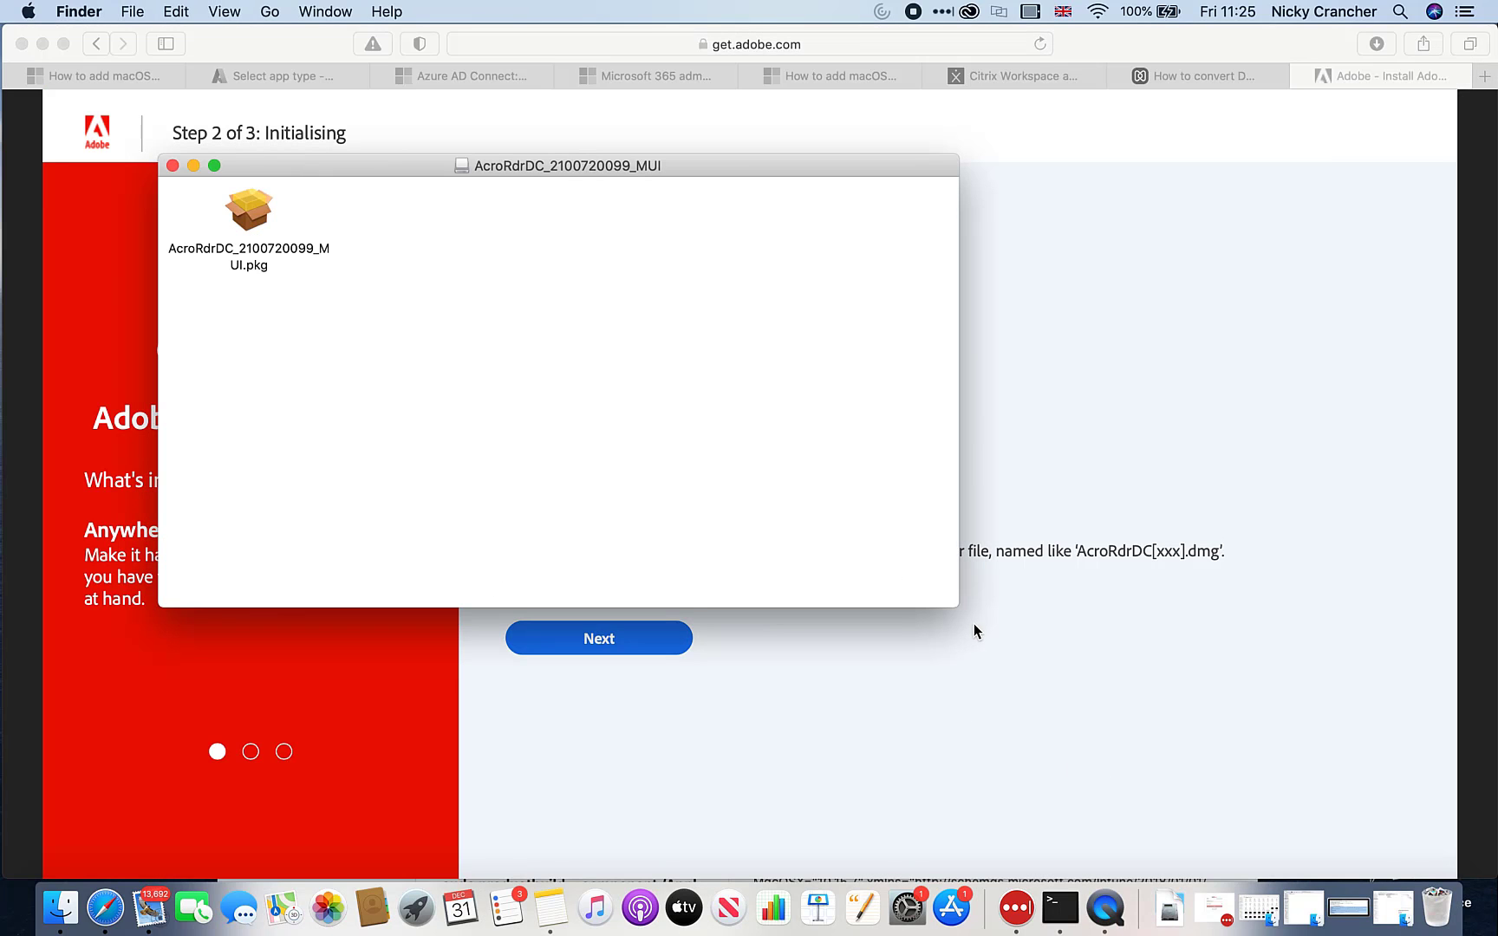
{"action": "left_click_drag", "start_coordinate": [954, 605], "coordinate": [729, 395]}
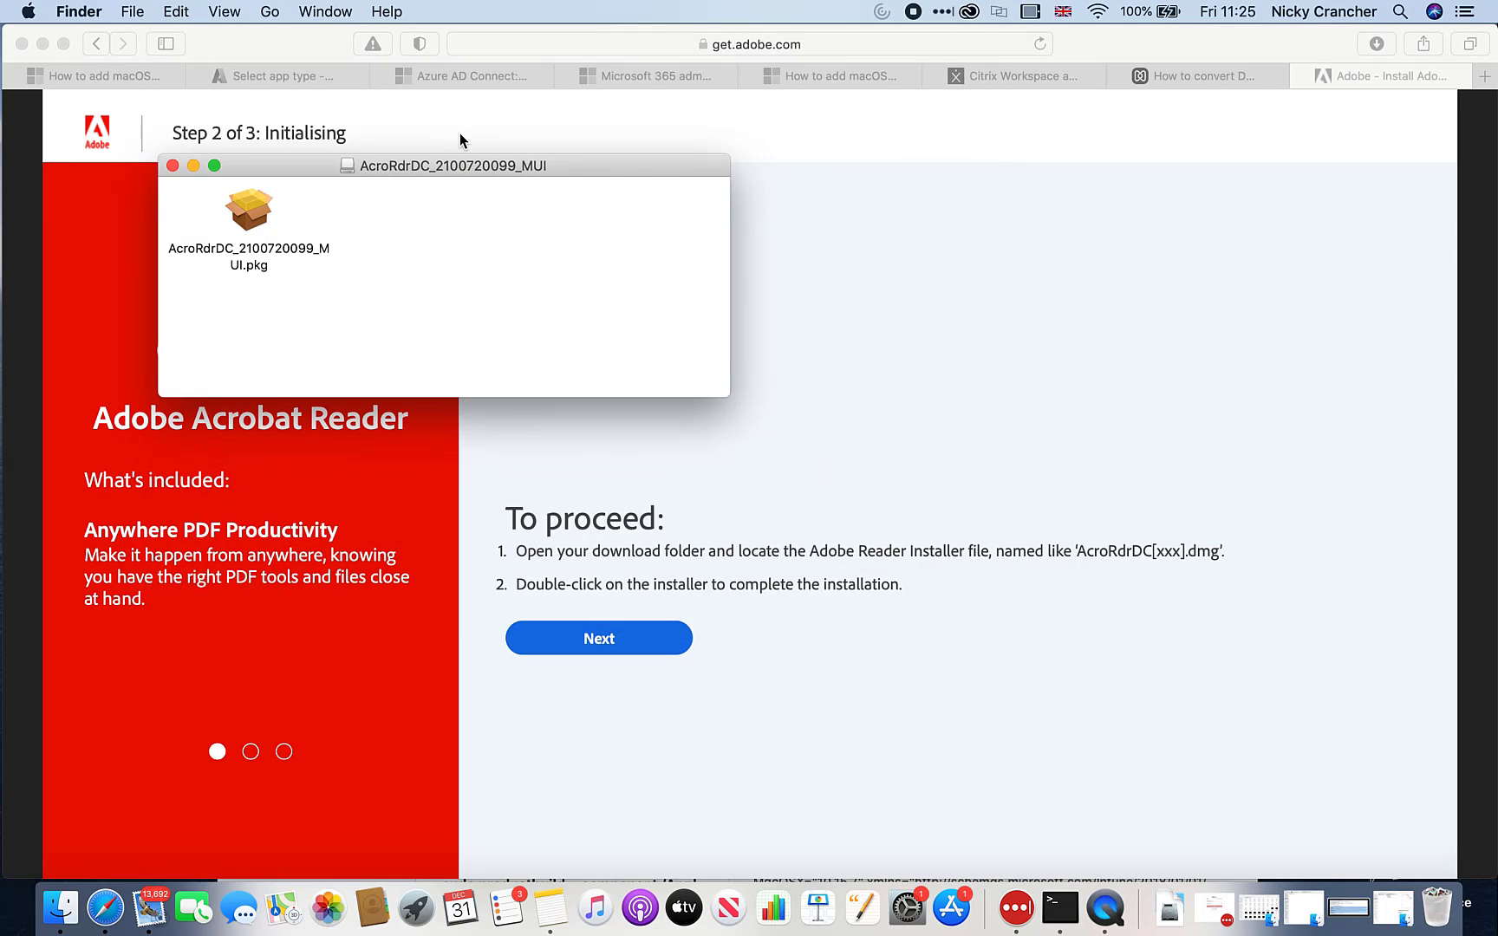
{"action": "left_click_drag", "start_coordinate": [601, 164], "coordinate": [1072, 206]}
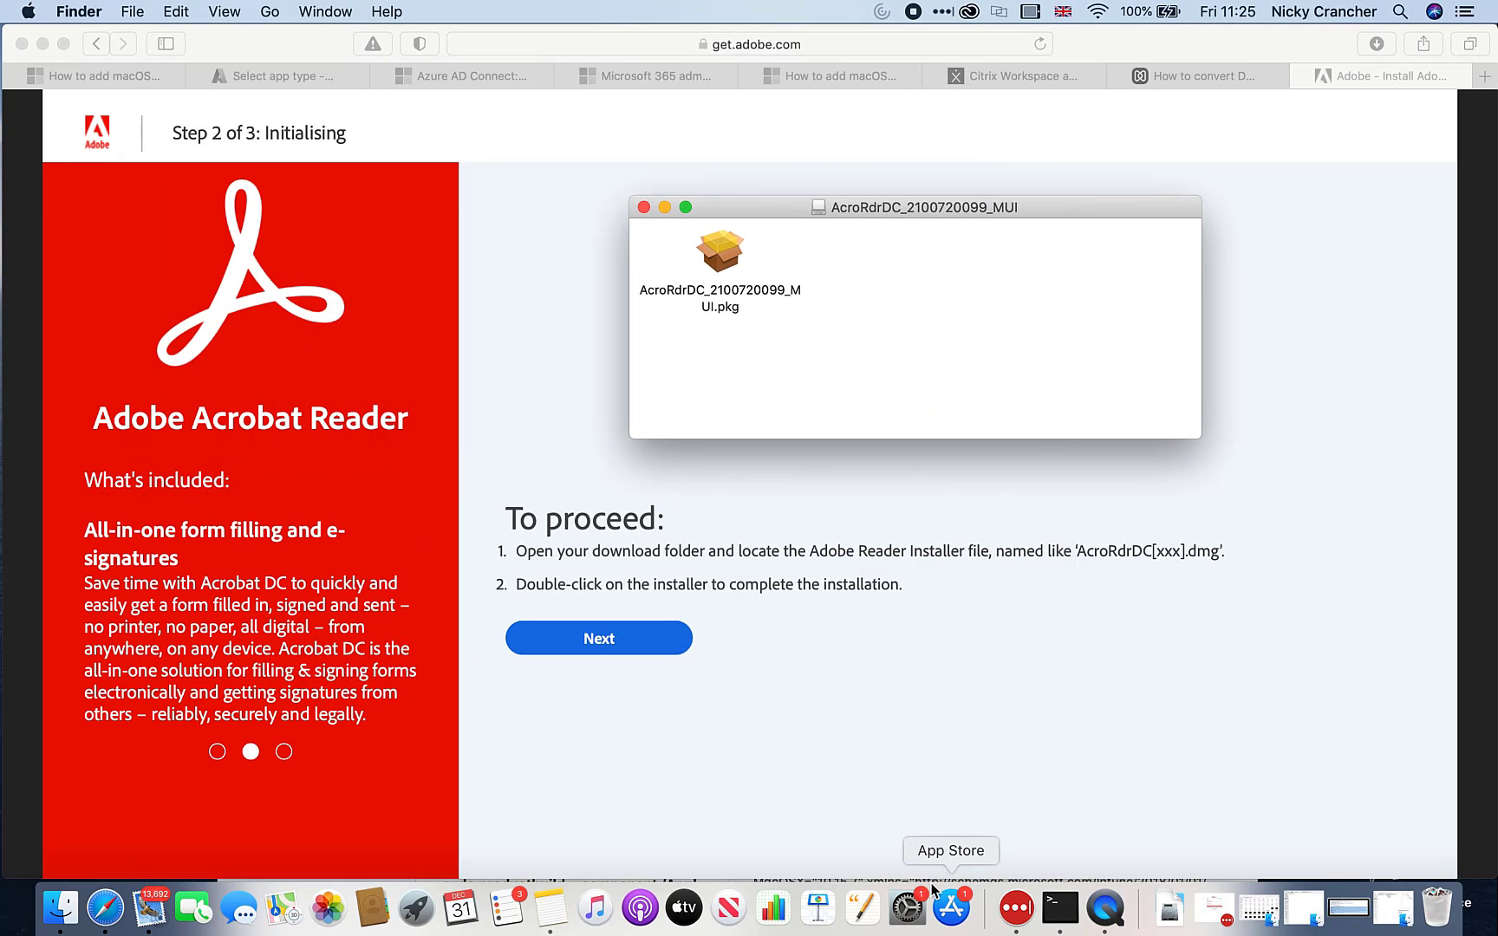
{"action": "left_click", "coordinate": [1305, 915]}
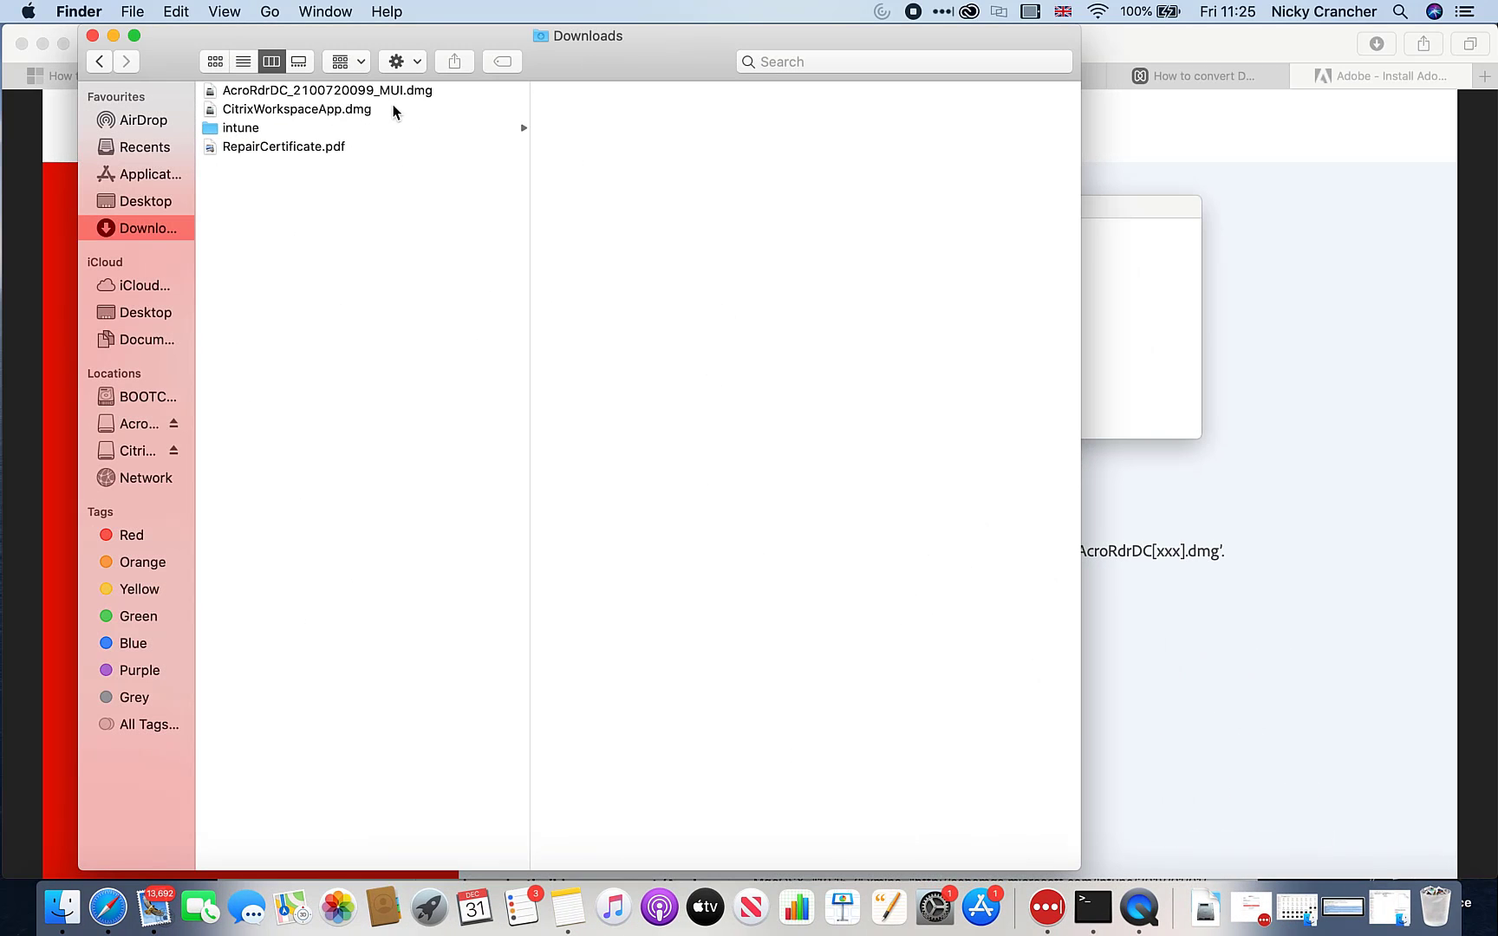
{"action": "left_click", "coordinate": [422, 89]}
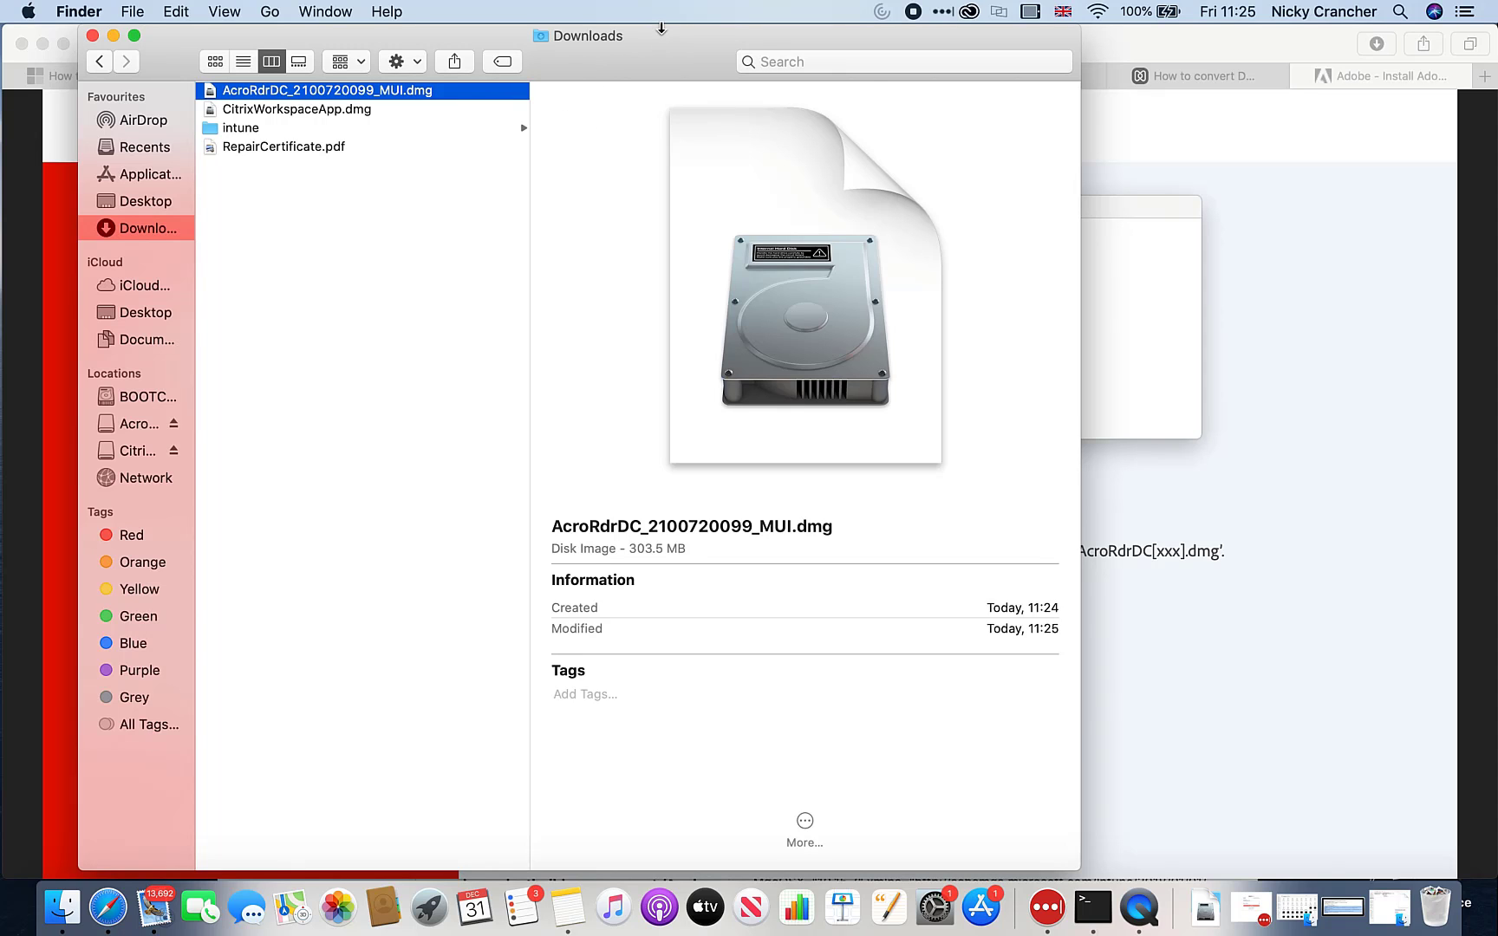
{"action": "left_click_drag", "start_coordinate": [662, 29], "coordinate": [661, 511]}
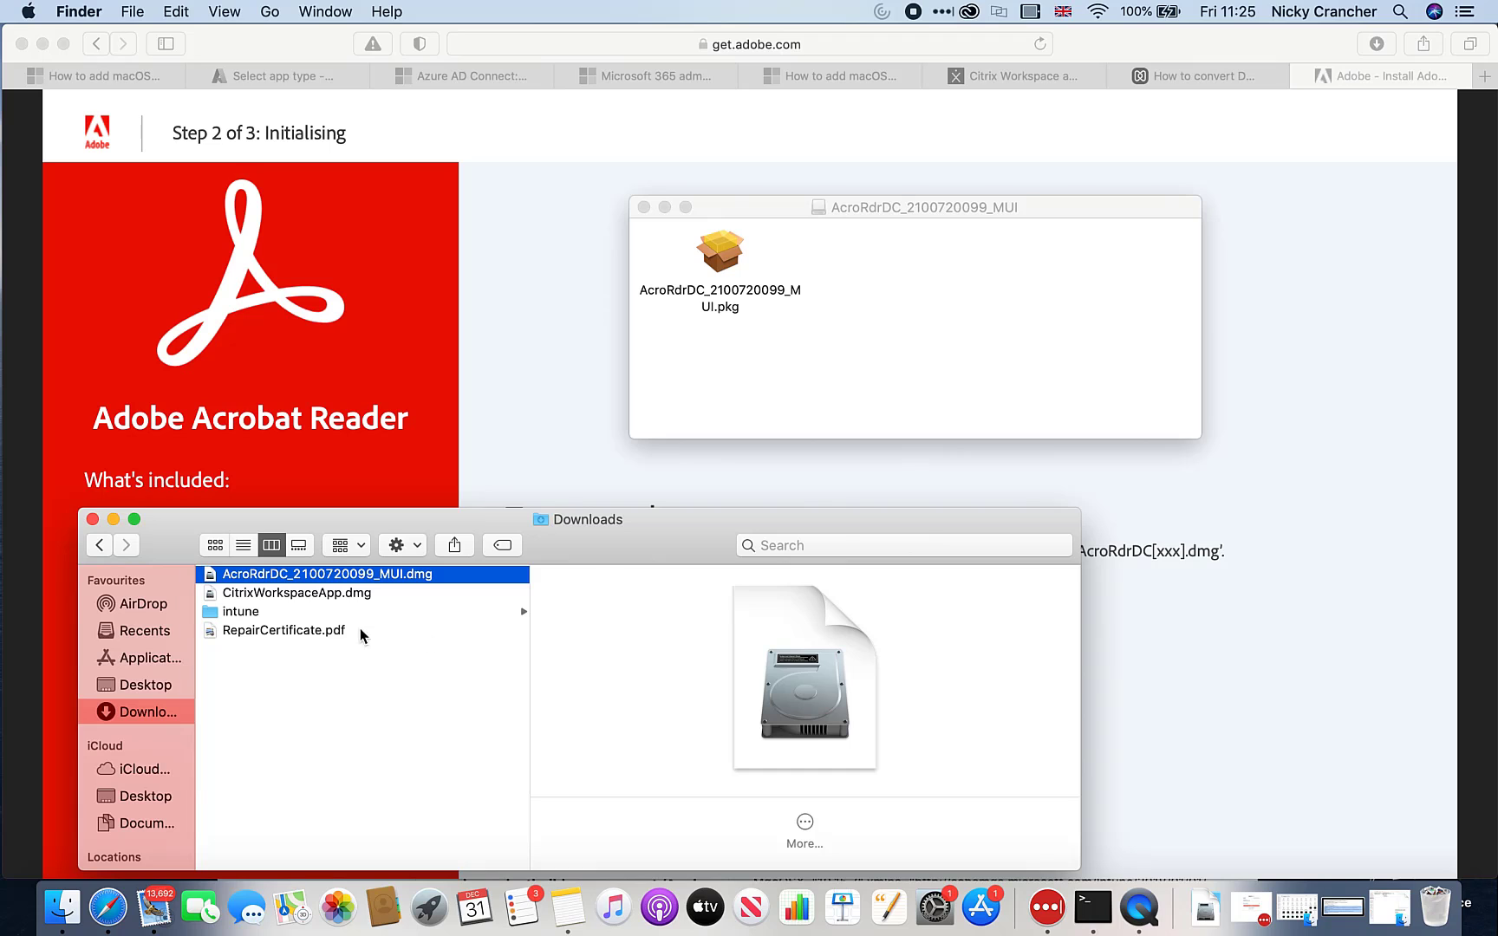
{"action": "left_click", "coordinate": [243, 613]}
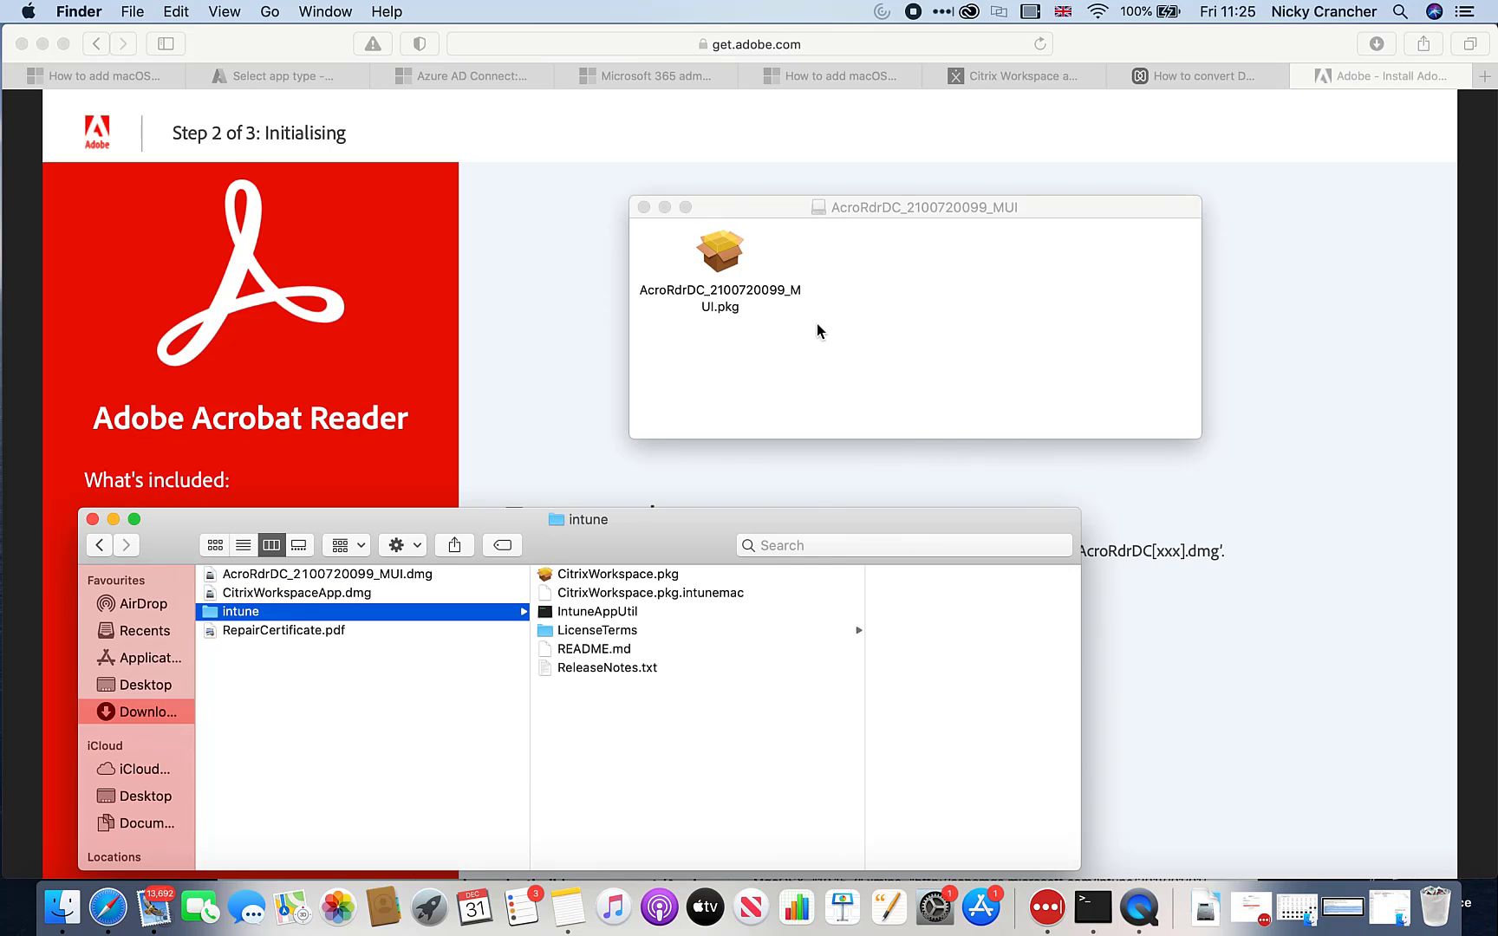
{"action": "left_click_drag", "start_coordinate": [731, 260], "coordinate": [719, 737]}
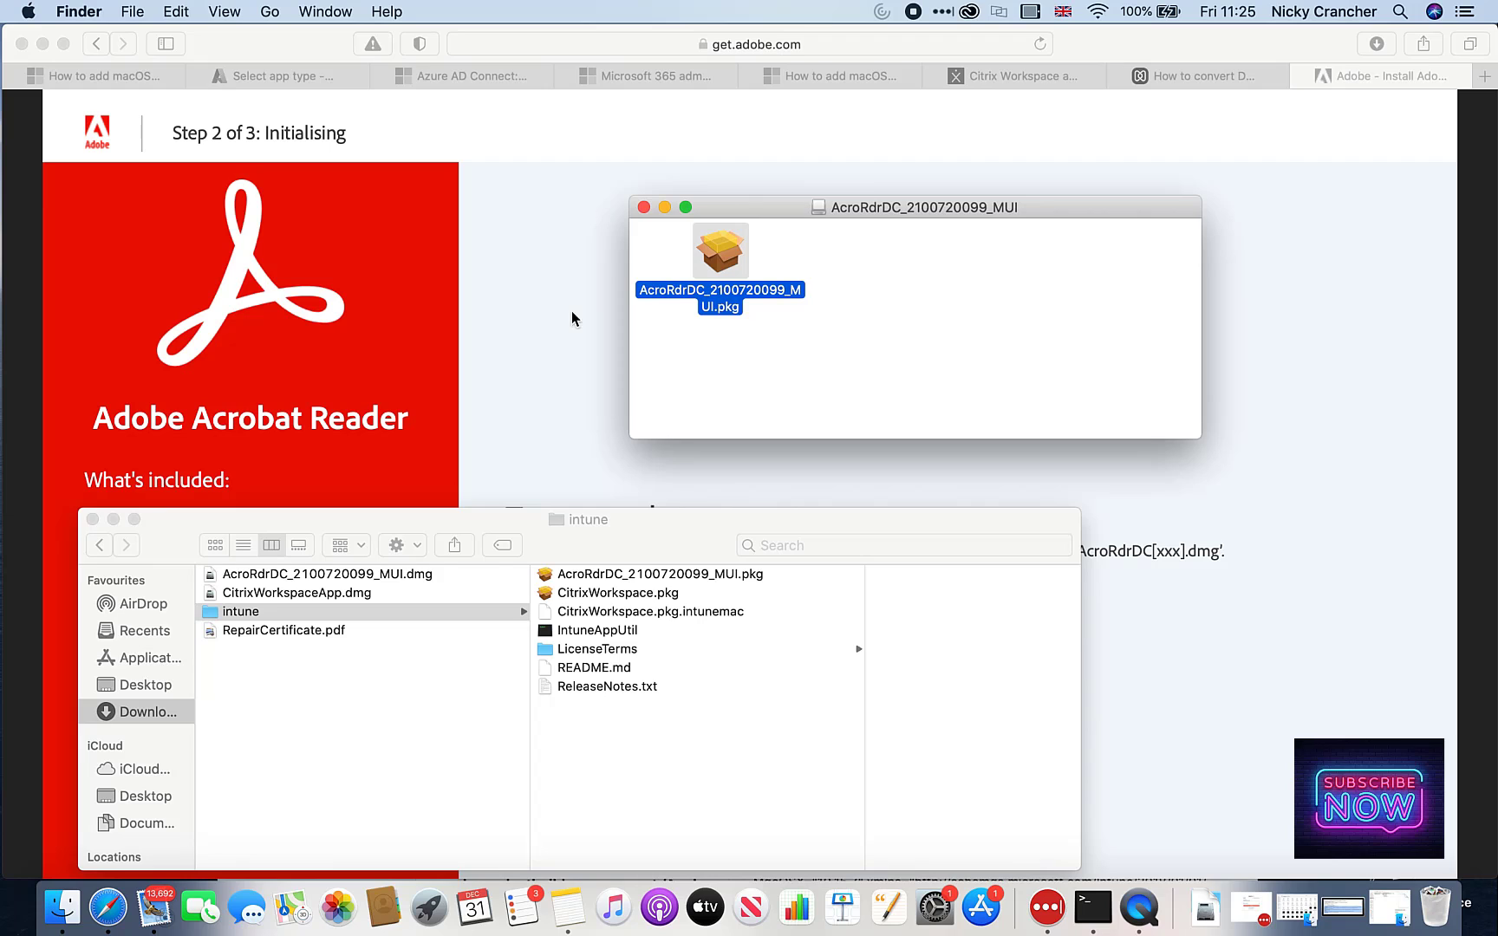
{"action": "left_click", "coordinate": [644, 207]}
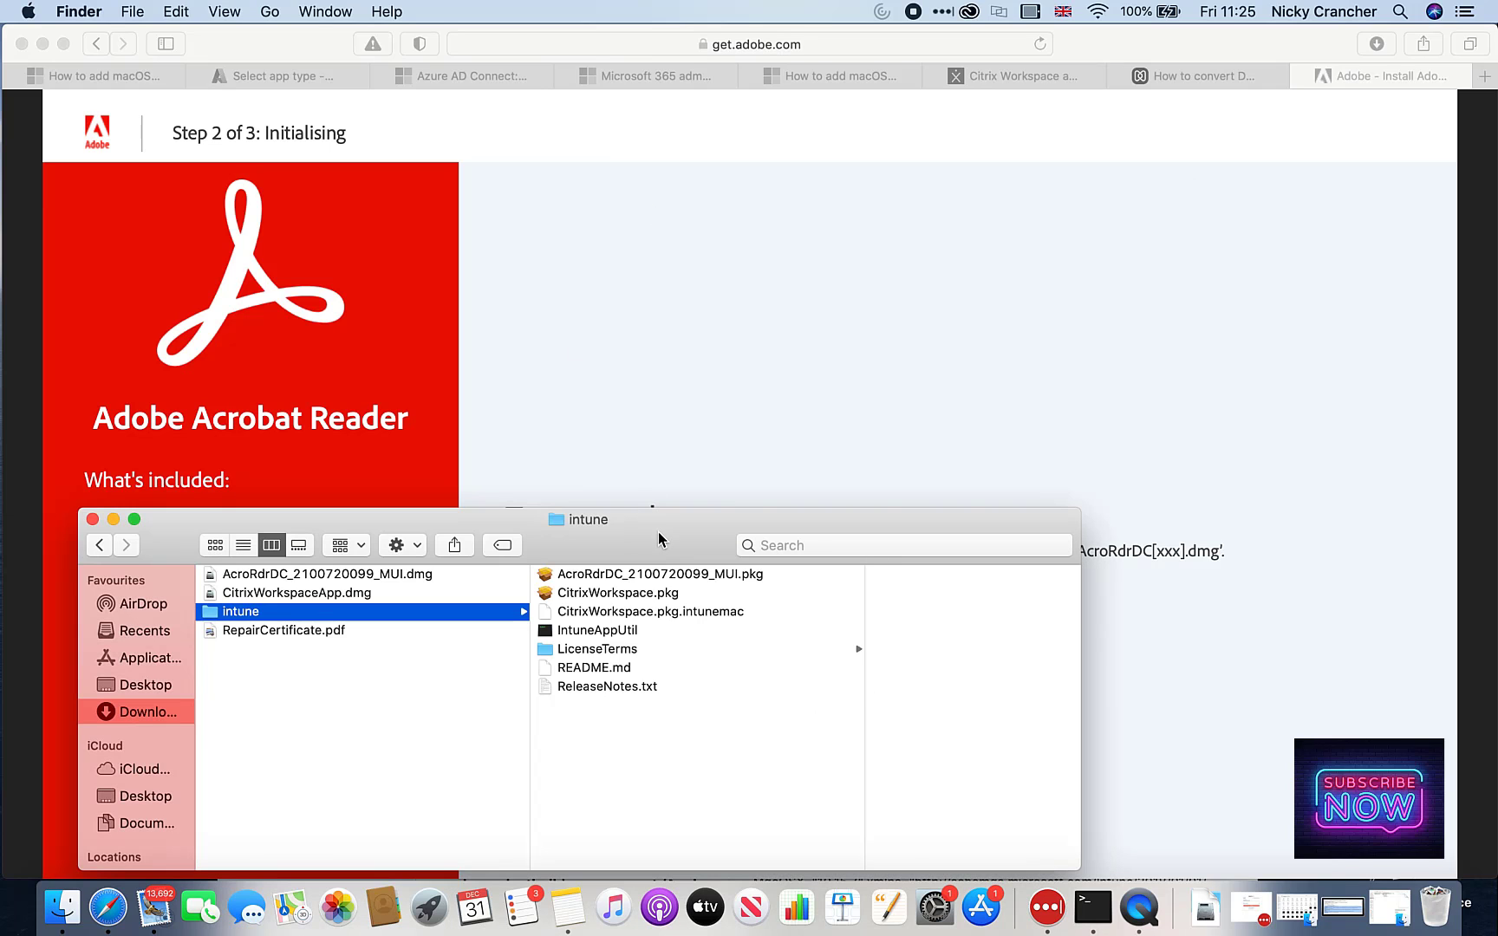
{"action": "left_click_drag", "start_coordinate": [657, 531], "coordinate": [709, 285]}
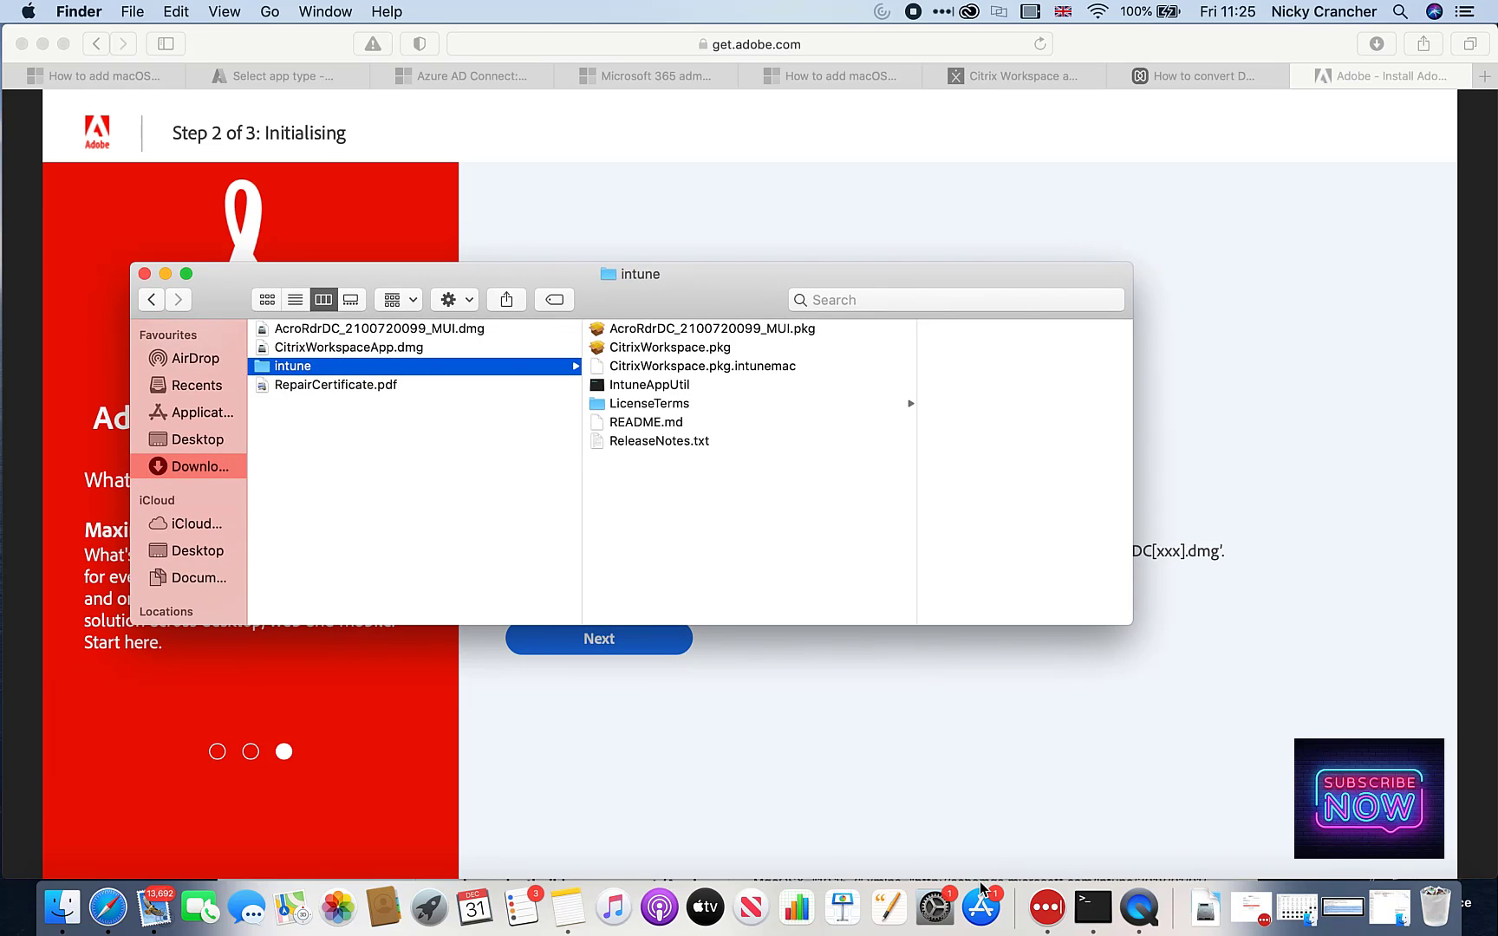
{"action": "left_click", "coordinate": [1091, 886]}
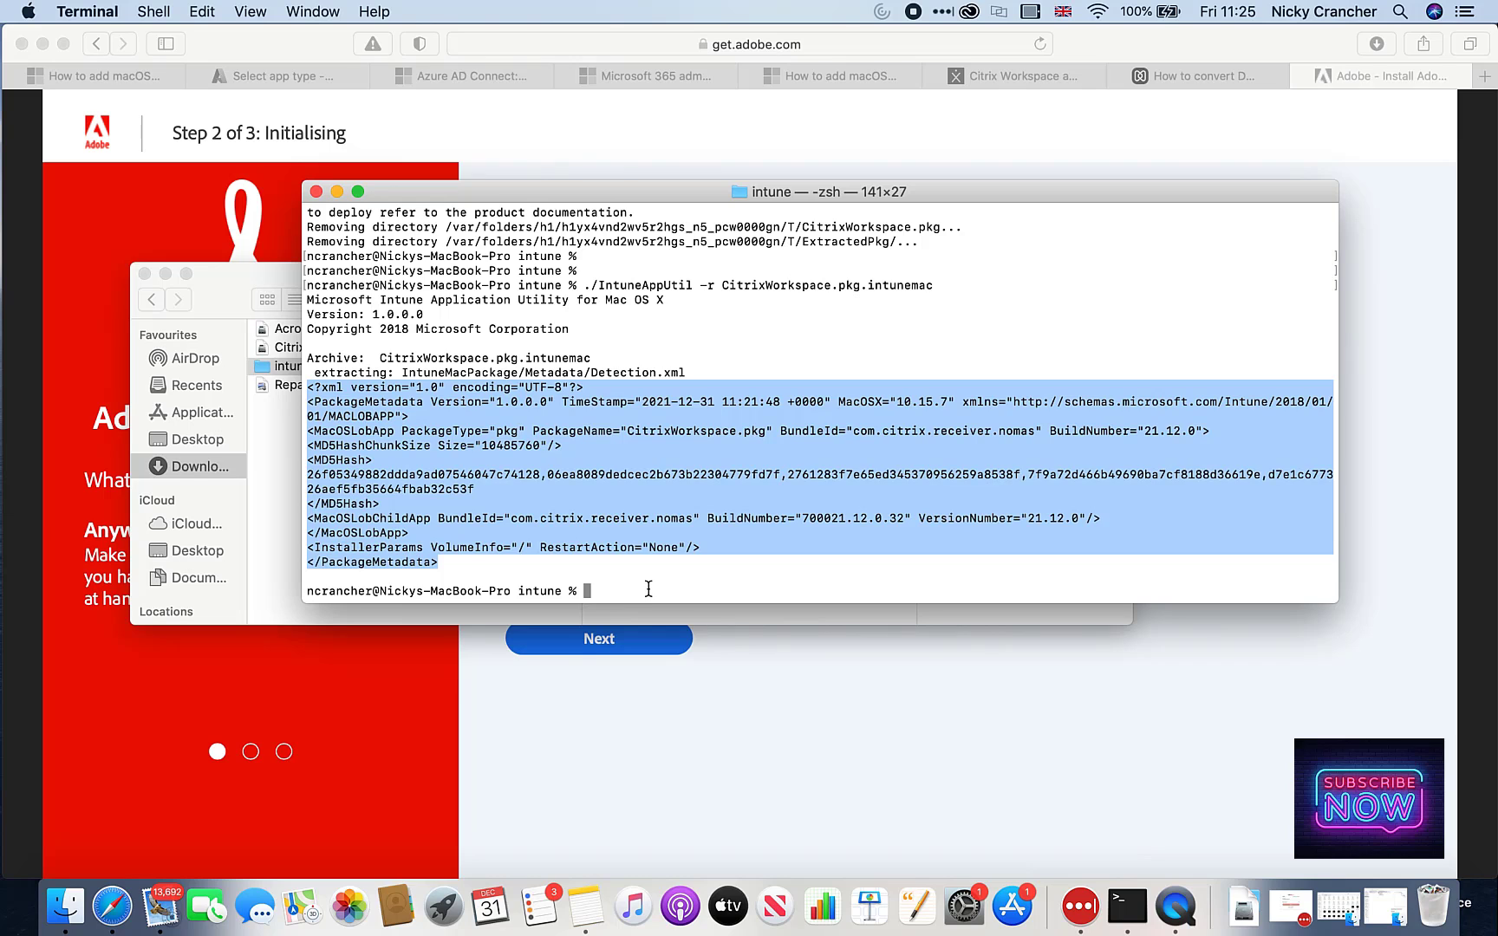
{"action": "key", "text": "Up"}
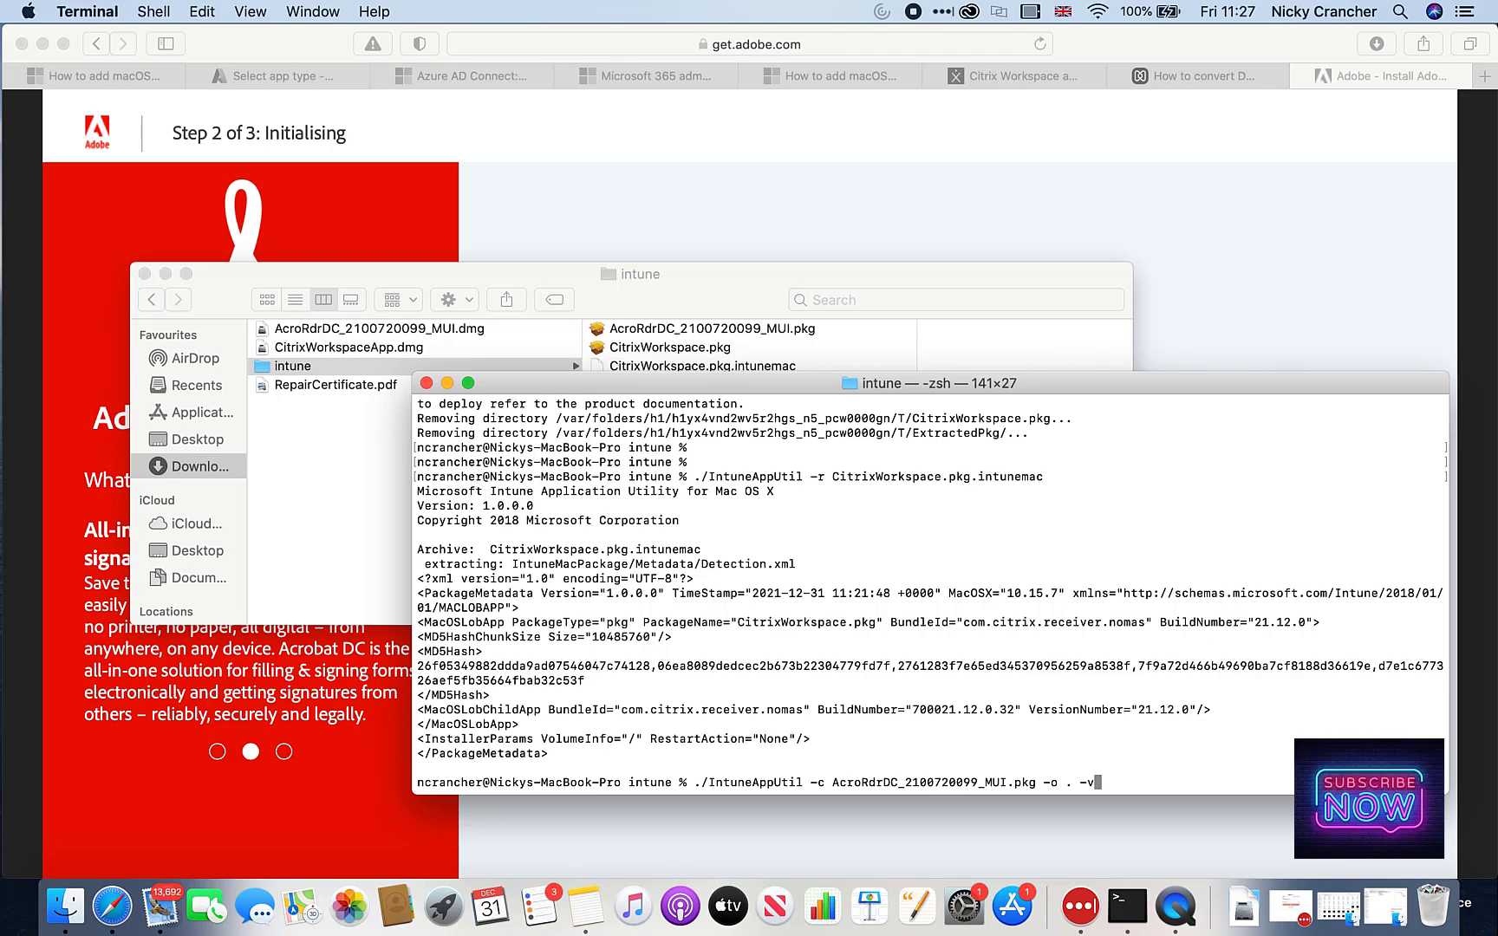
{"action": "key", "text": "Return"}
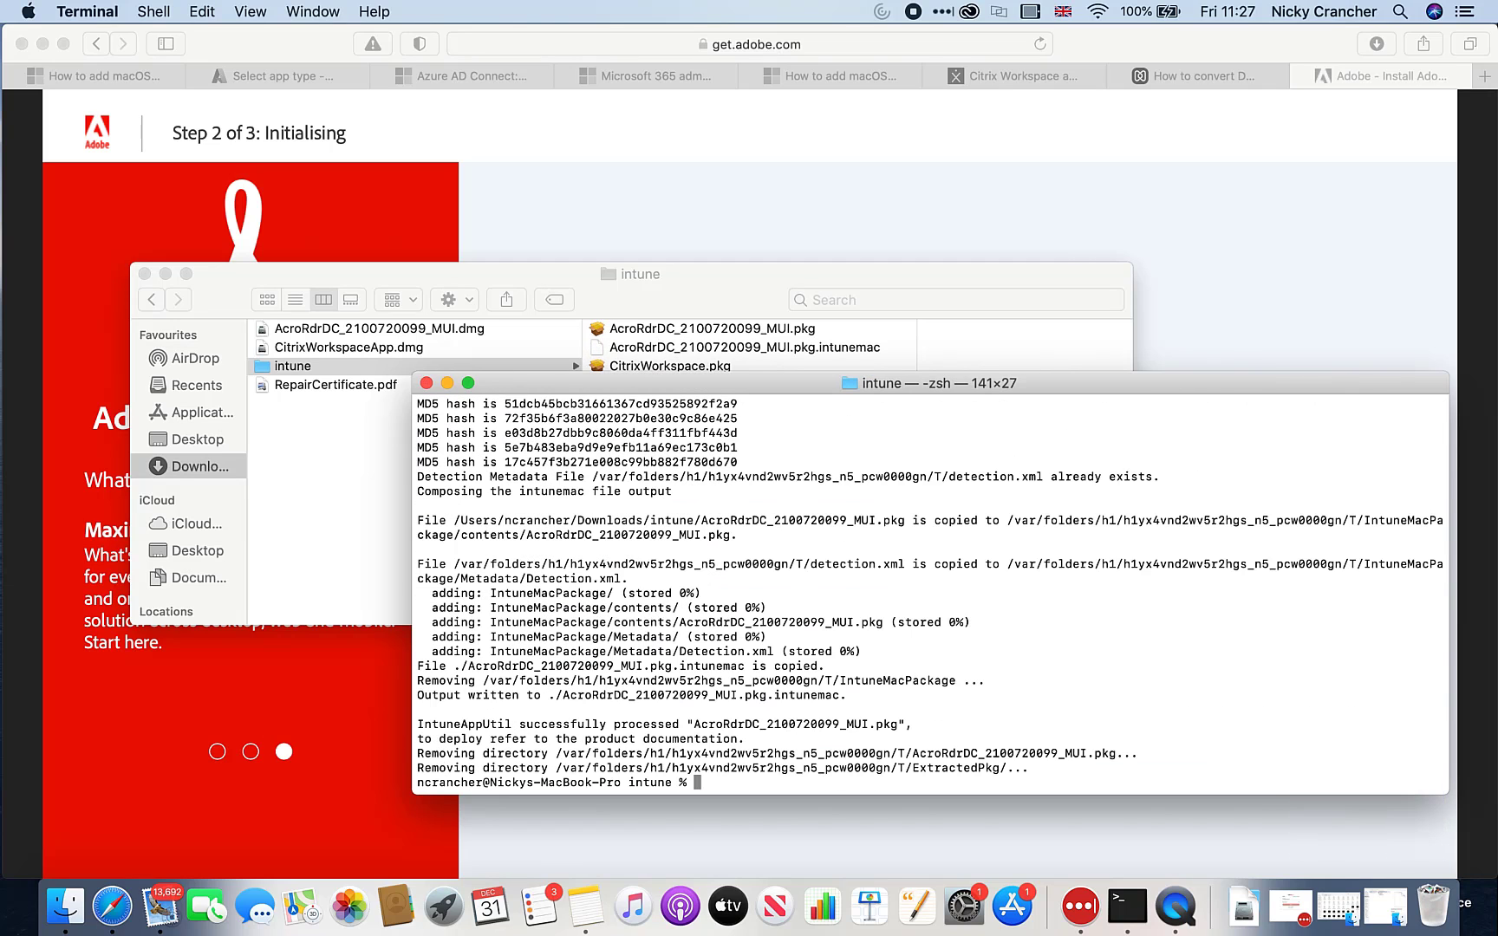
{"action": "left_click", "coordinate": [885, 294]}
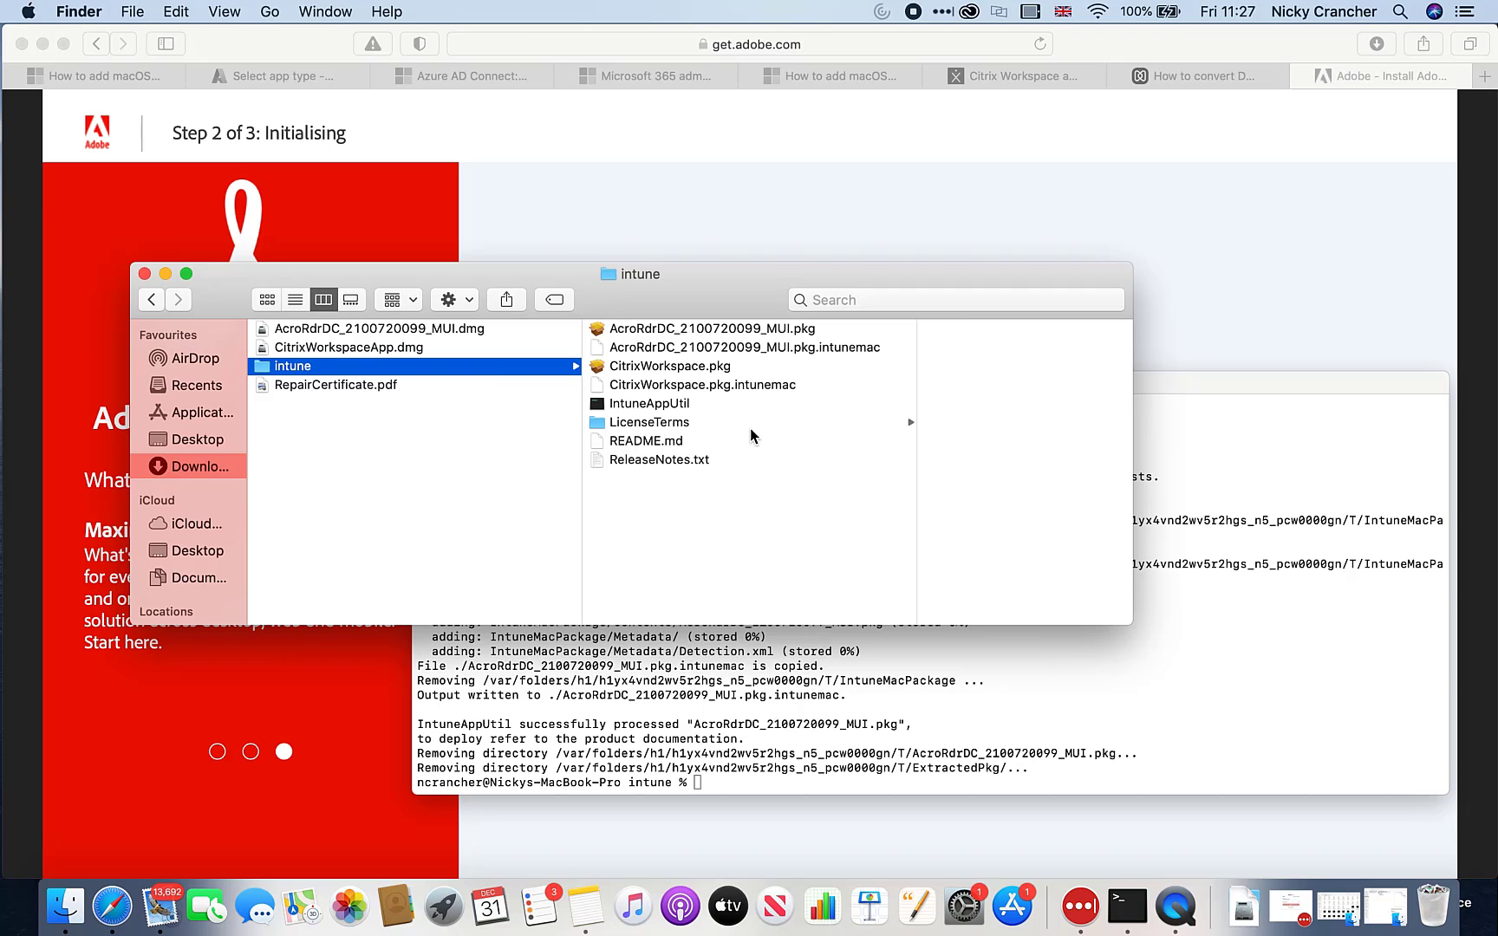
Step: Switch to Endpoint Manager in Safari, start the line-of-business app and choose CitrixWorkspace.pkg.intunemac from the intune folder as its package file
{"action": "left_click", "coordinate": [286, 77]}
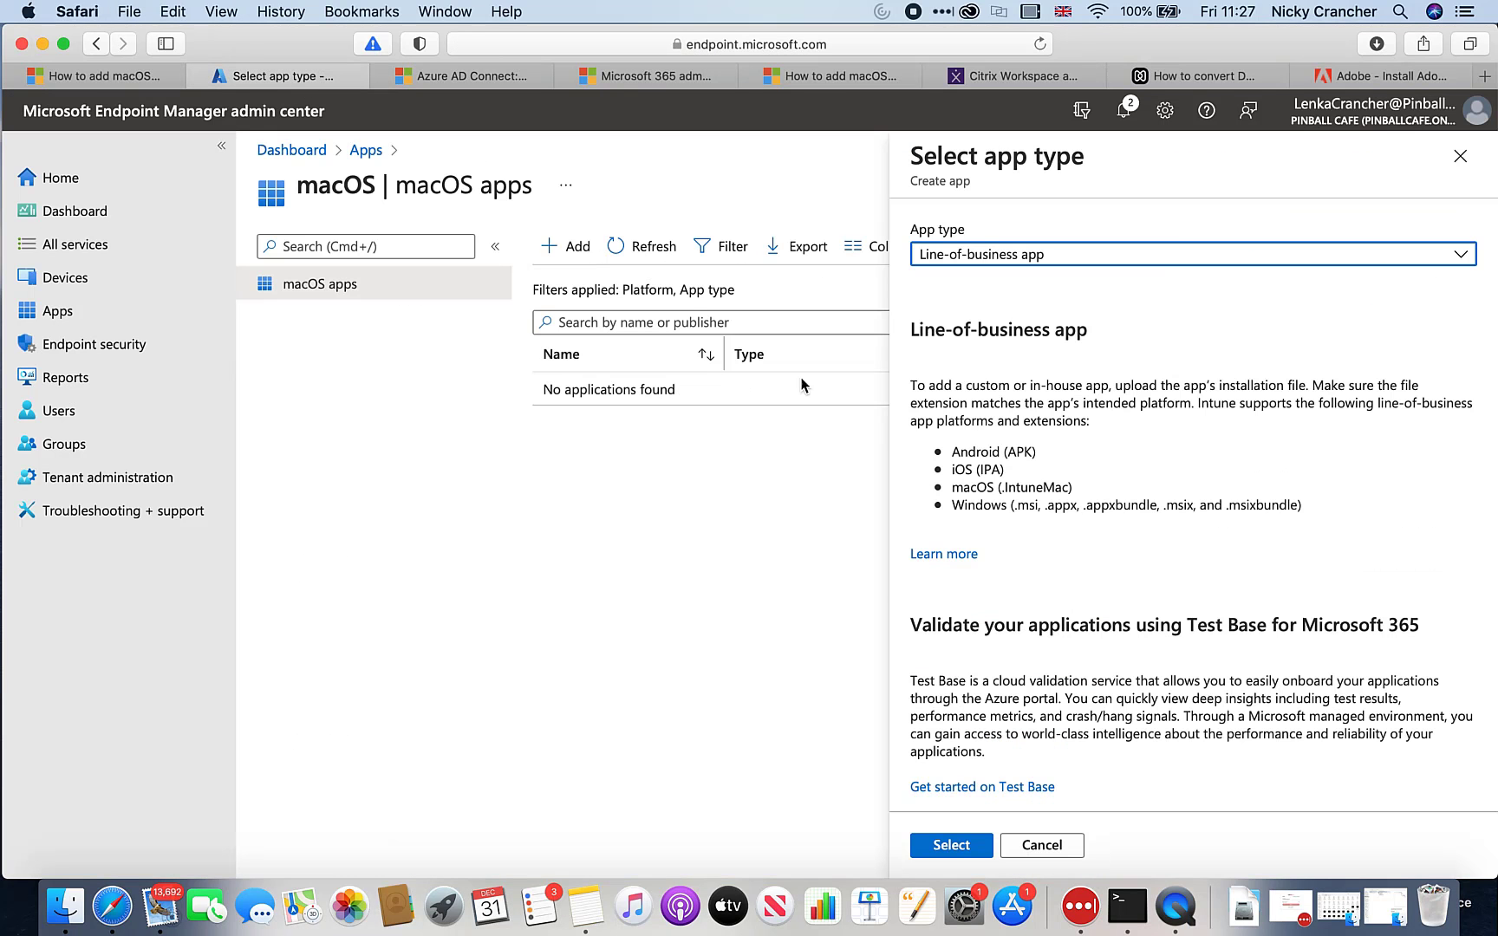
{"action": "left_click", "coordinate": [951, 856]}
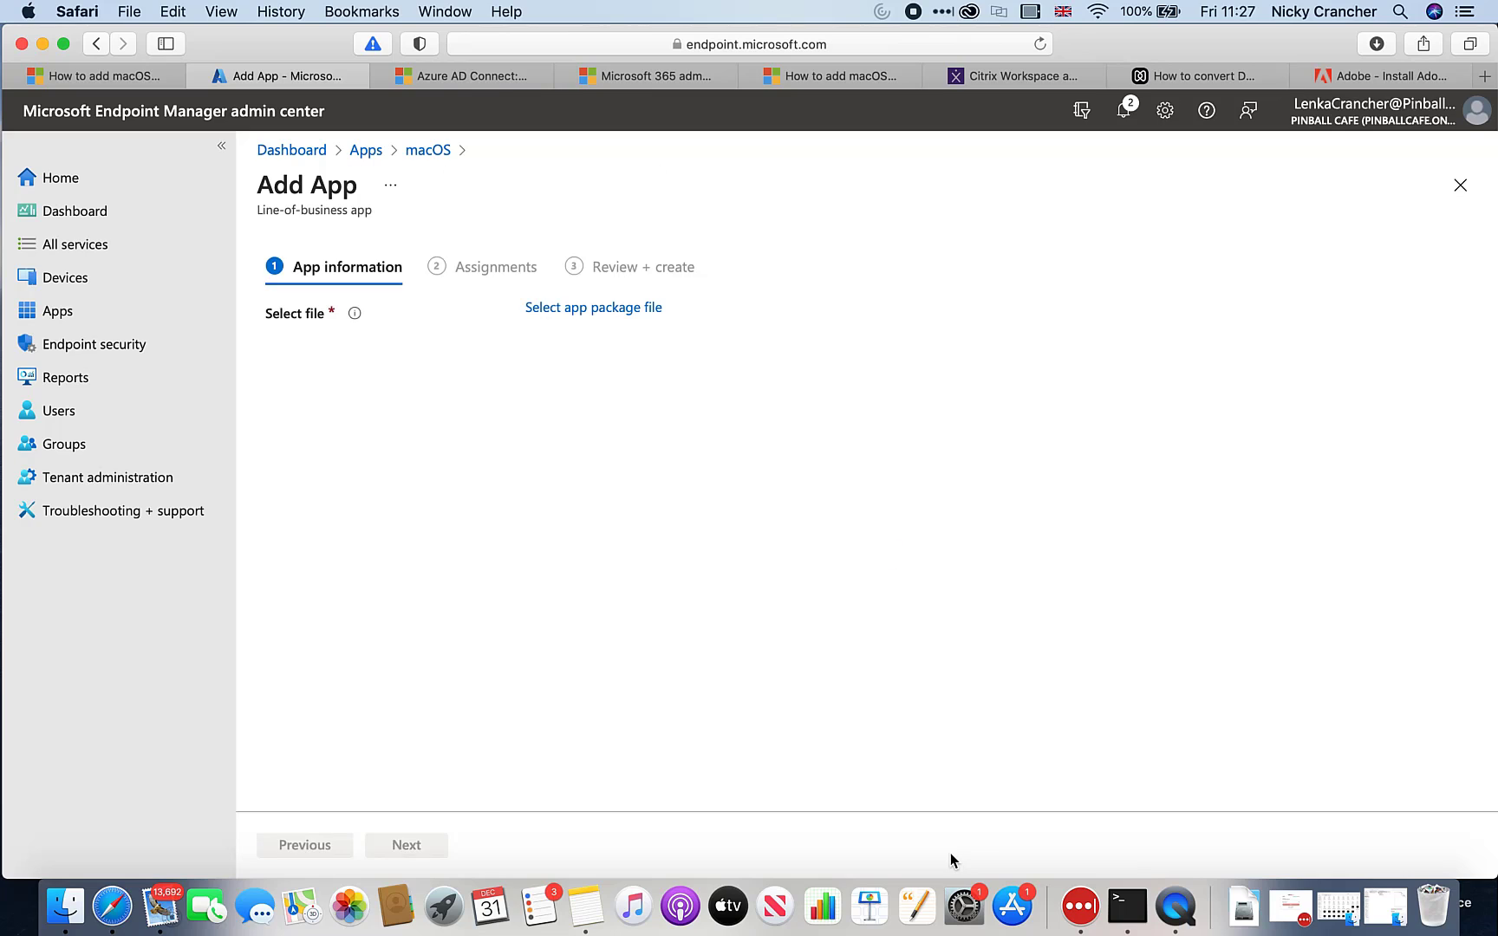
{"action": "left_click", "coordinate": [593, 308]}
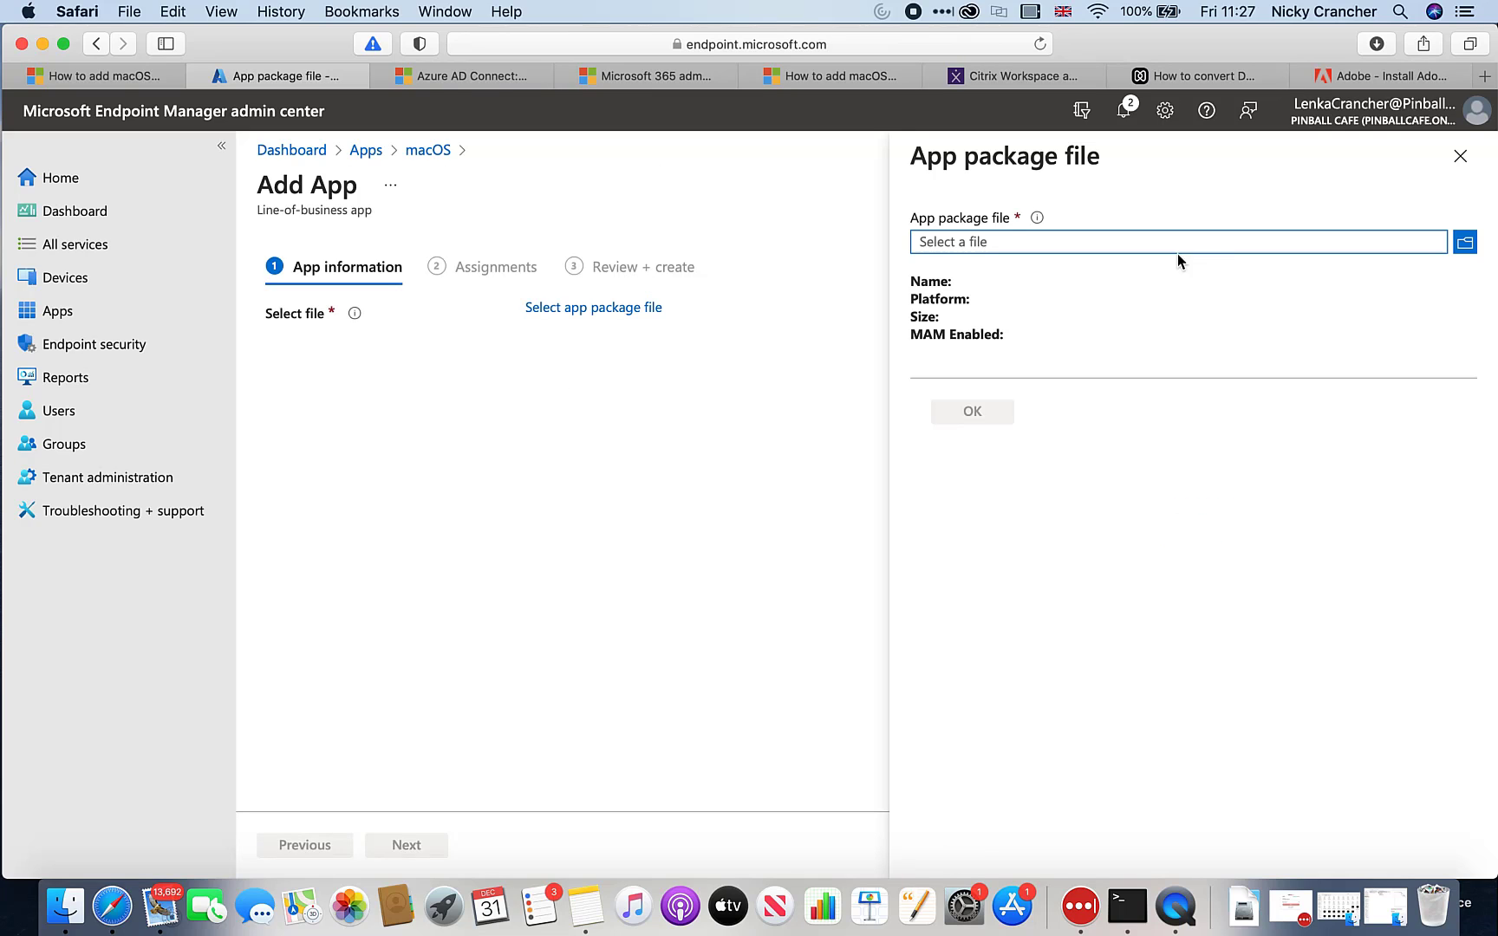
{"action": "left_click", "coordinate": [1201, 245]}
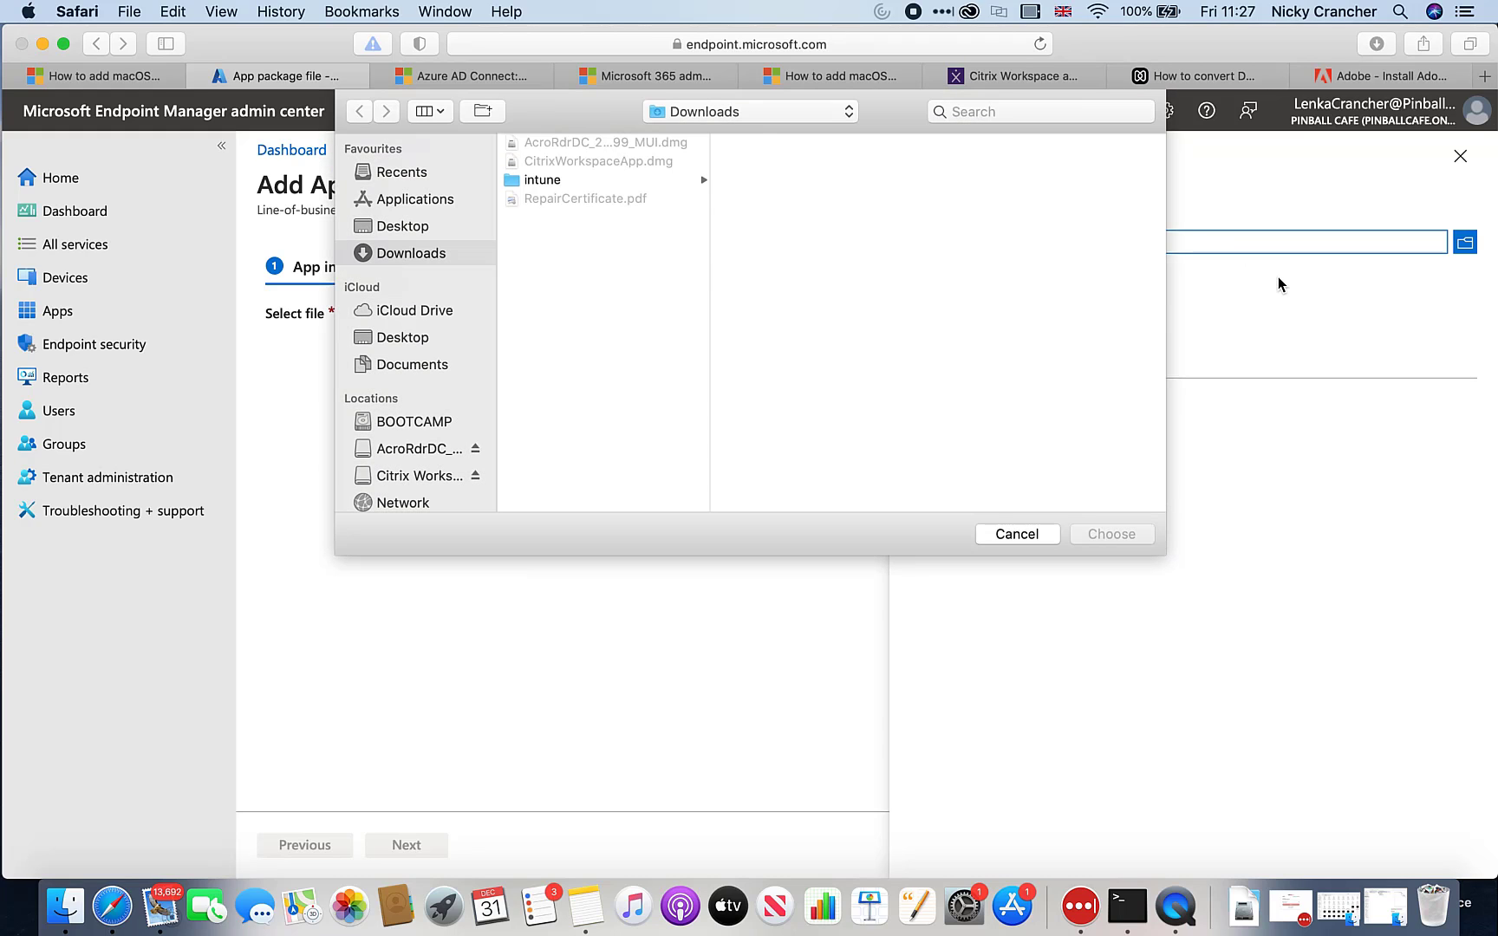
{"action": "left_click", "coordinate": [556, 180]}
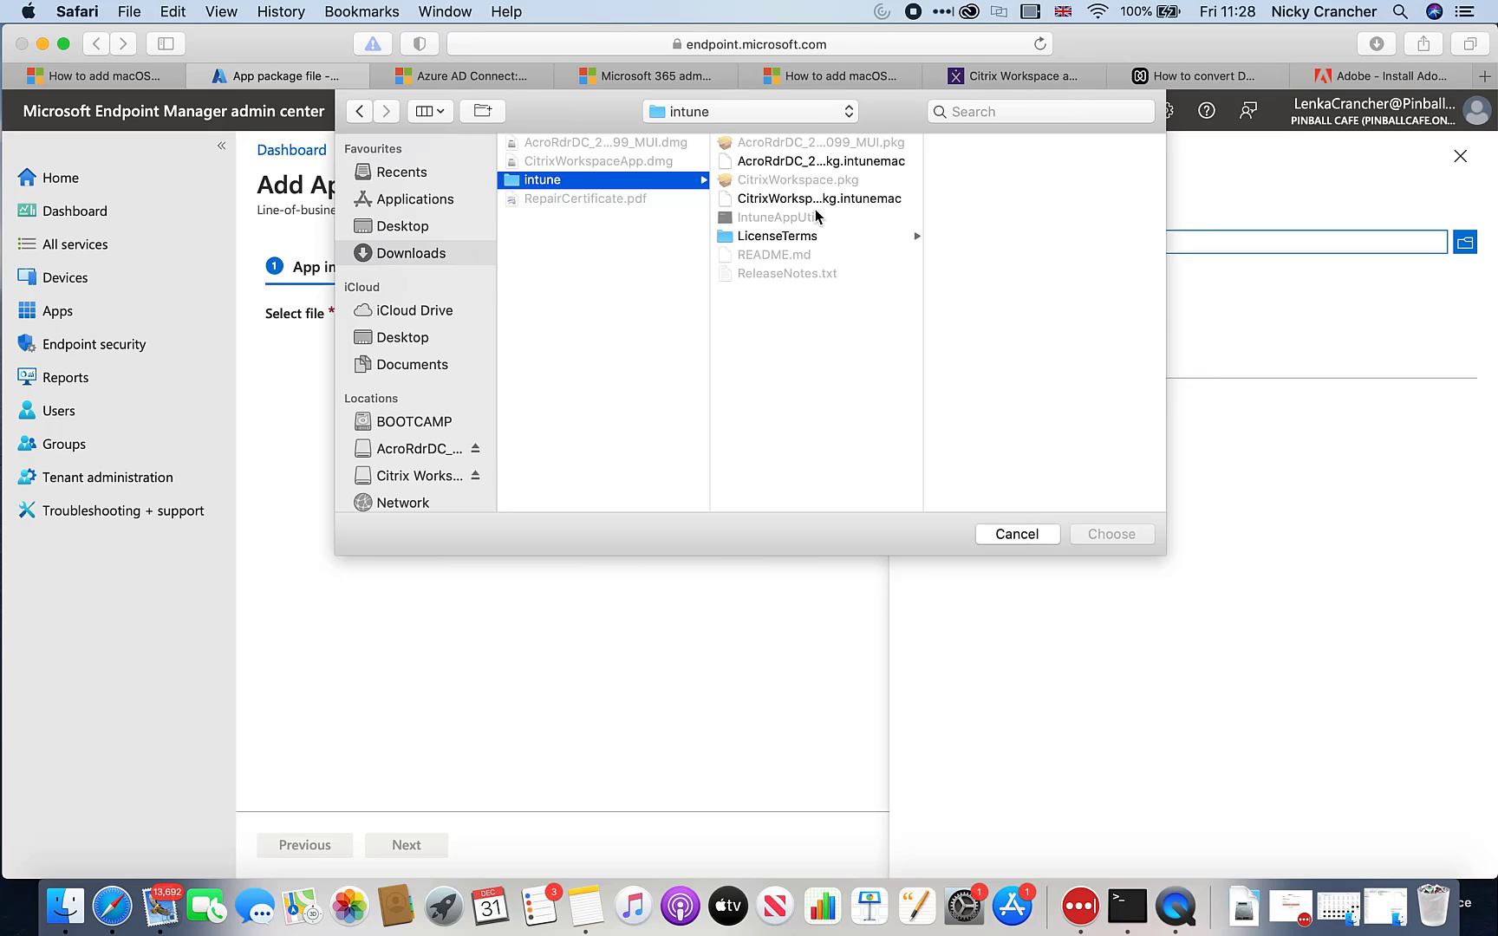
{"action": "left_click", "coordinate": [870, 201]}
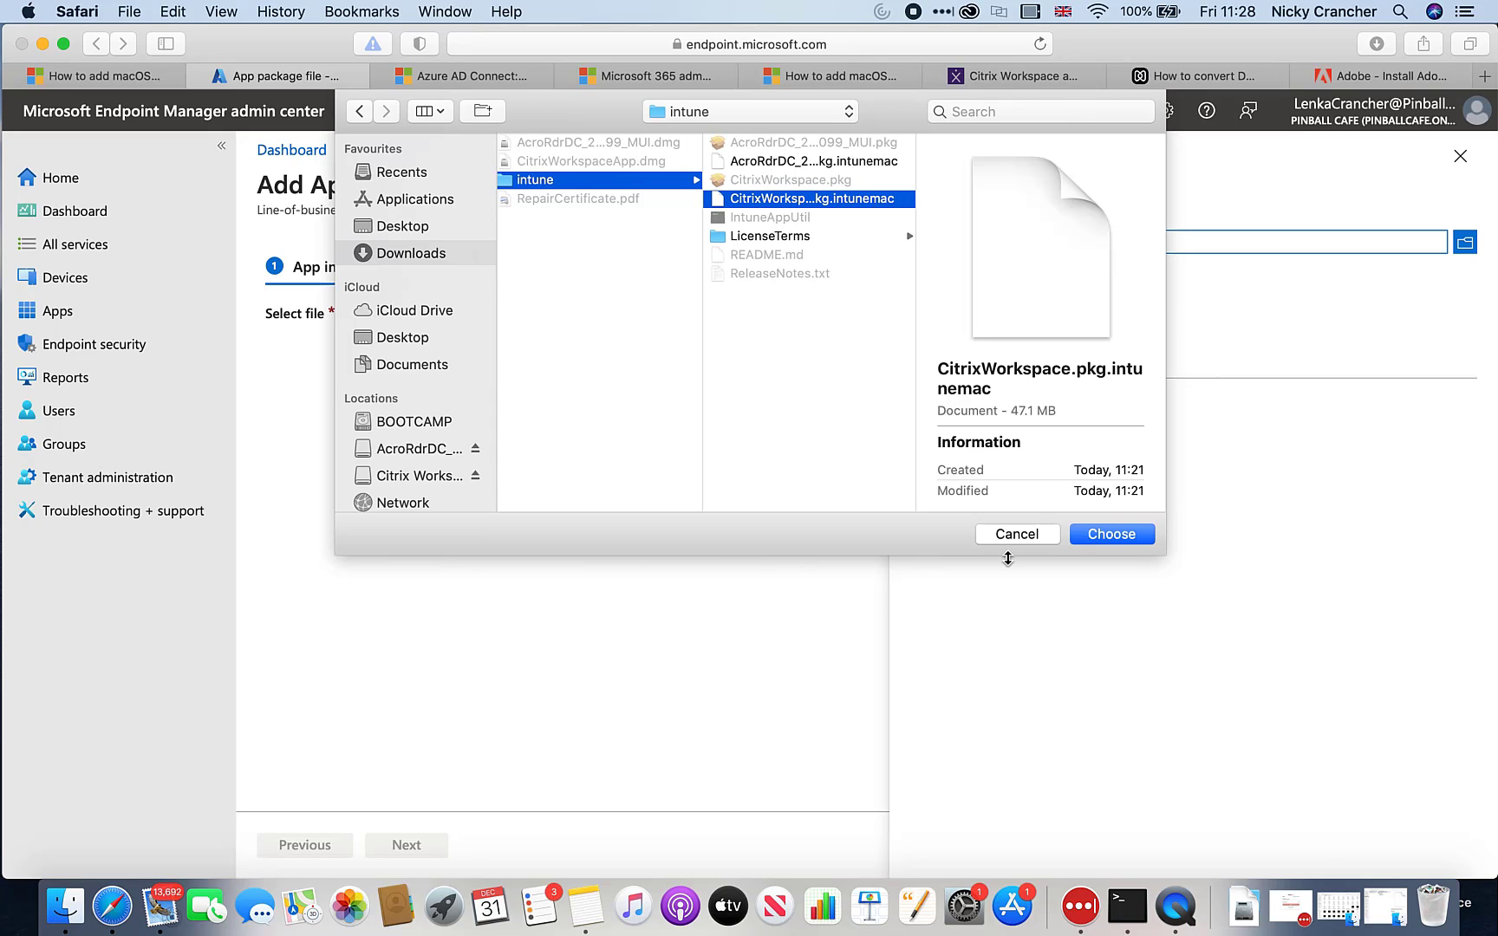
{"action": "left_click", "coordinate": [1112, 534]}
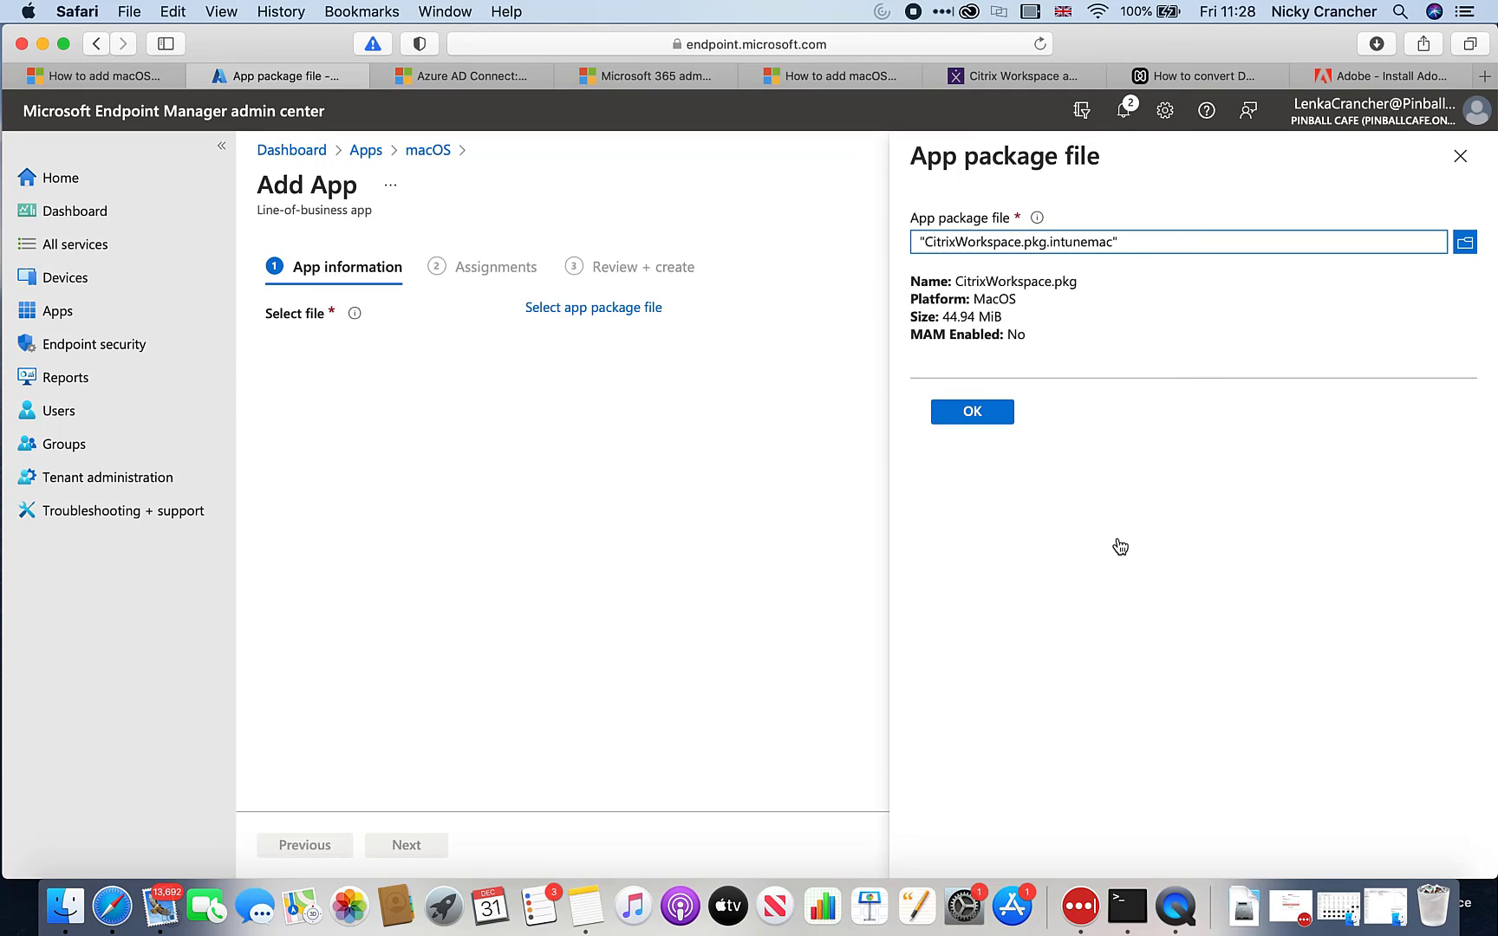
{"action": "left_click", "coordinate": [975, 419]}
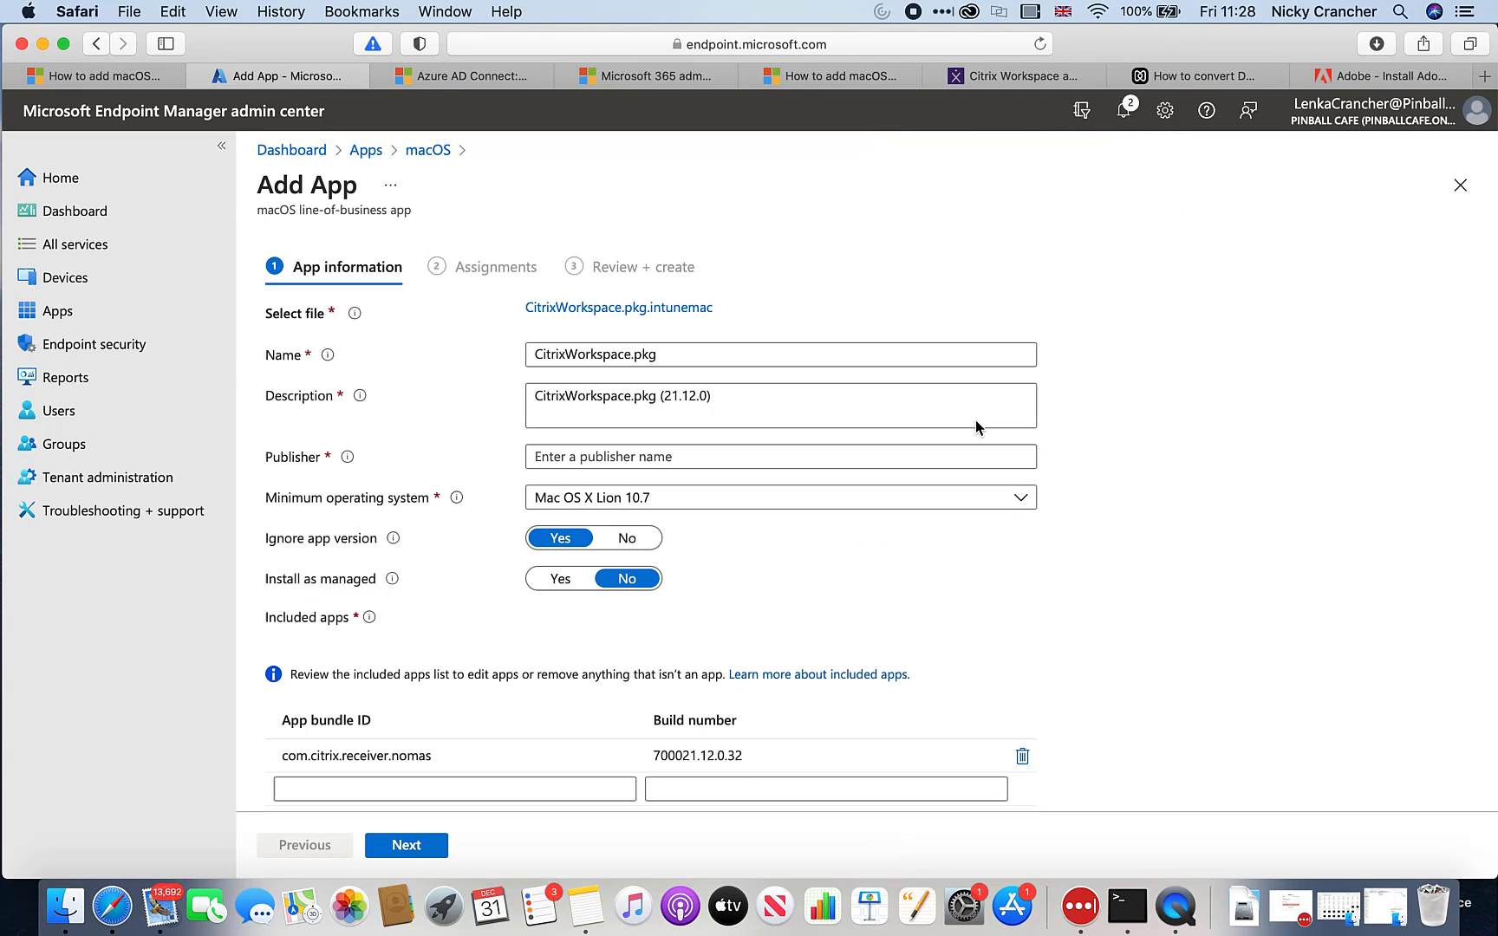
Step: Rename the app to Citrix Workspace and change its description to Citrix Workspace(21.12.0)
{"action": "left_click", "coordinate": [704, 358]}
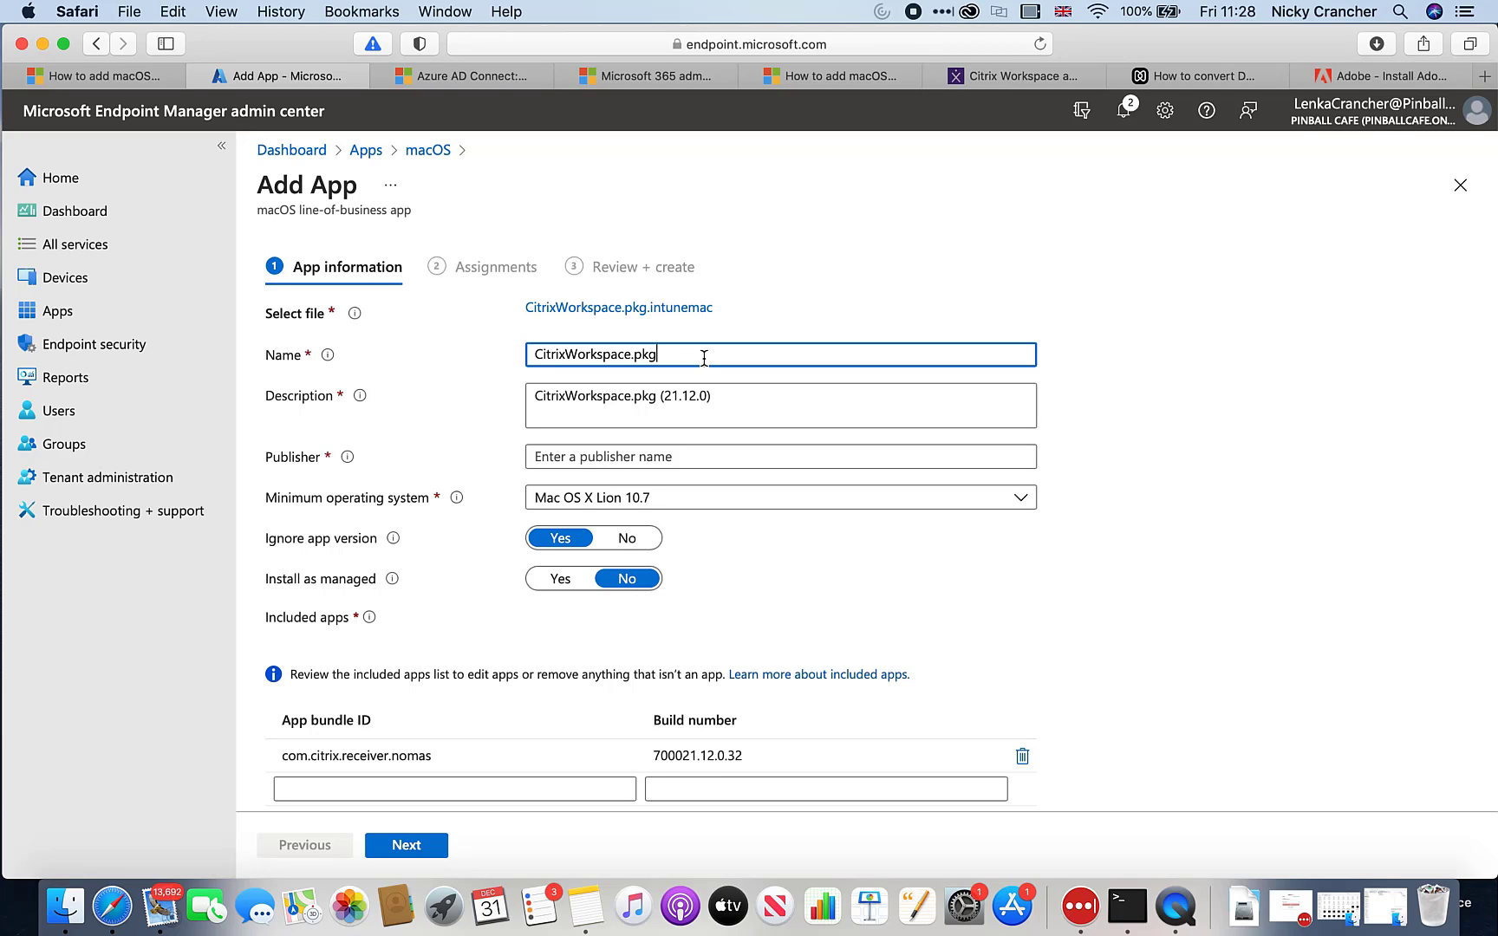
{"action": "key", "text": "BackSpace"}
{"action": "key", "text": "BackSpace"}
{"action": "left_click", "coordinate": [724, 405]}
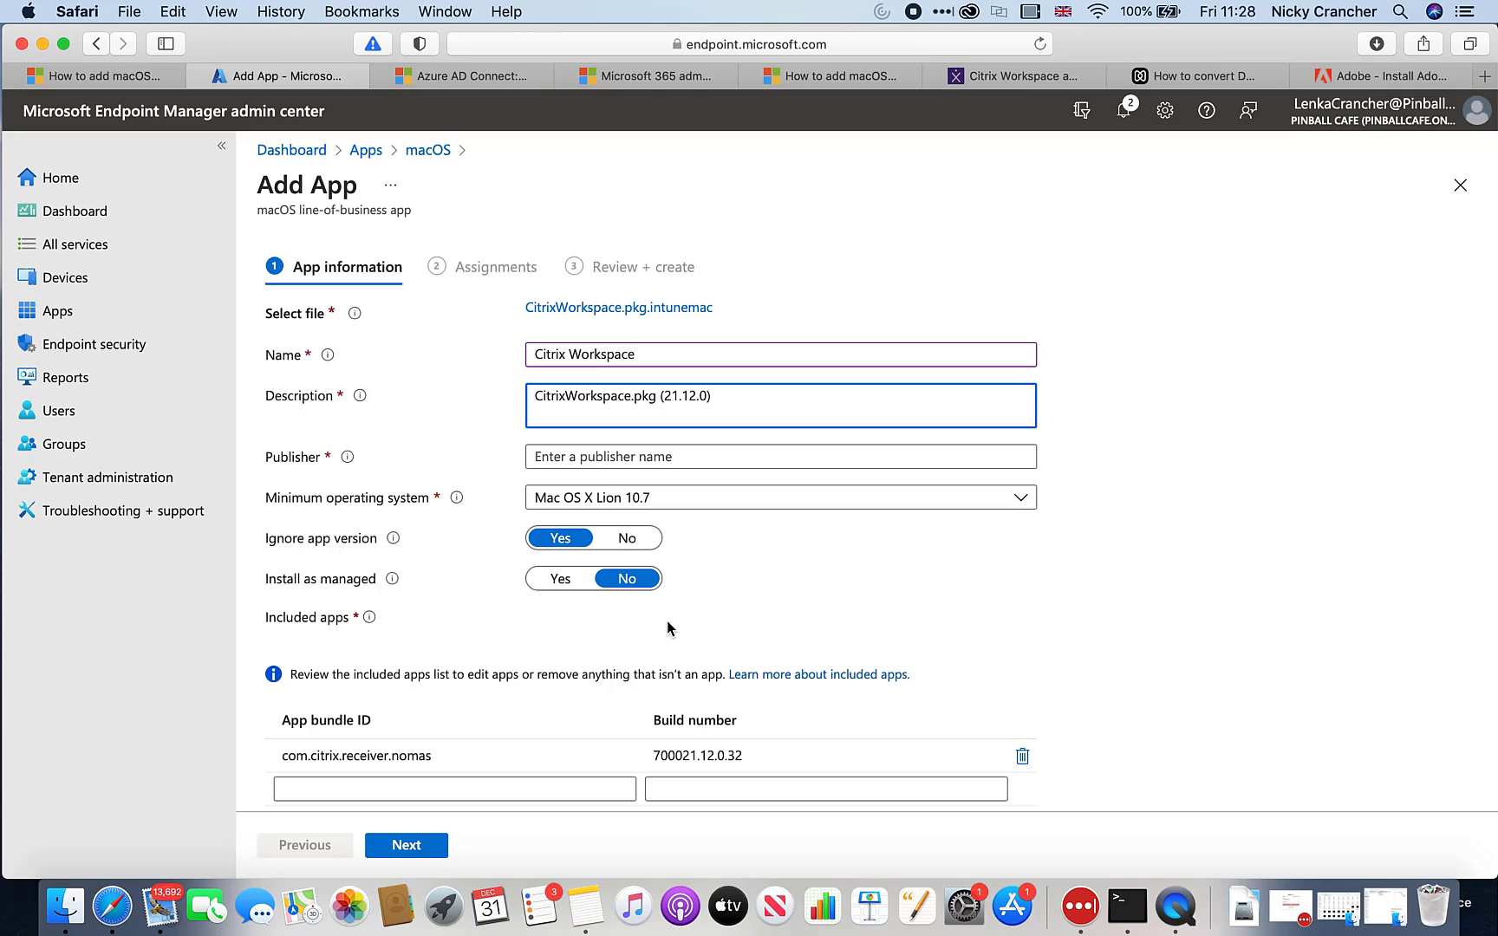
{"action": "key", "text": "BackSpace"}
{"action": "key", "text": "BackSpace"}
{"action": "key", "text": "BackSpace"}
{"action": "key", "text": "BackSpace"}
{"action": "key", "text": "BackSpace"}
{"action": "left_click", "coordinate": [565, 395]}
Step: Enter Citrix as the publisher and choose Mac OS X Lion 10.7 as the minimum operating system
{"action": "left_click", "coordinate": [535, 456]}
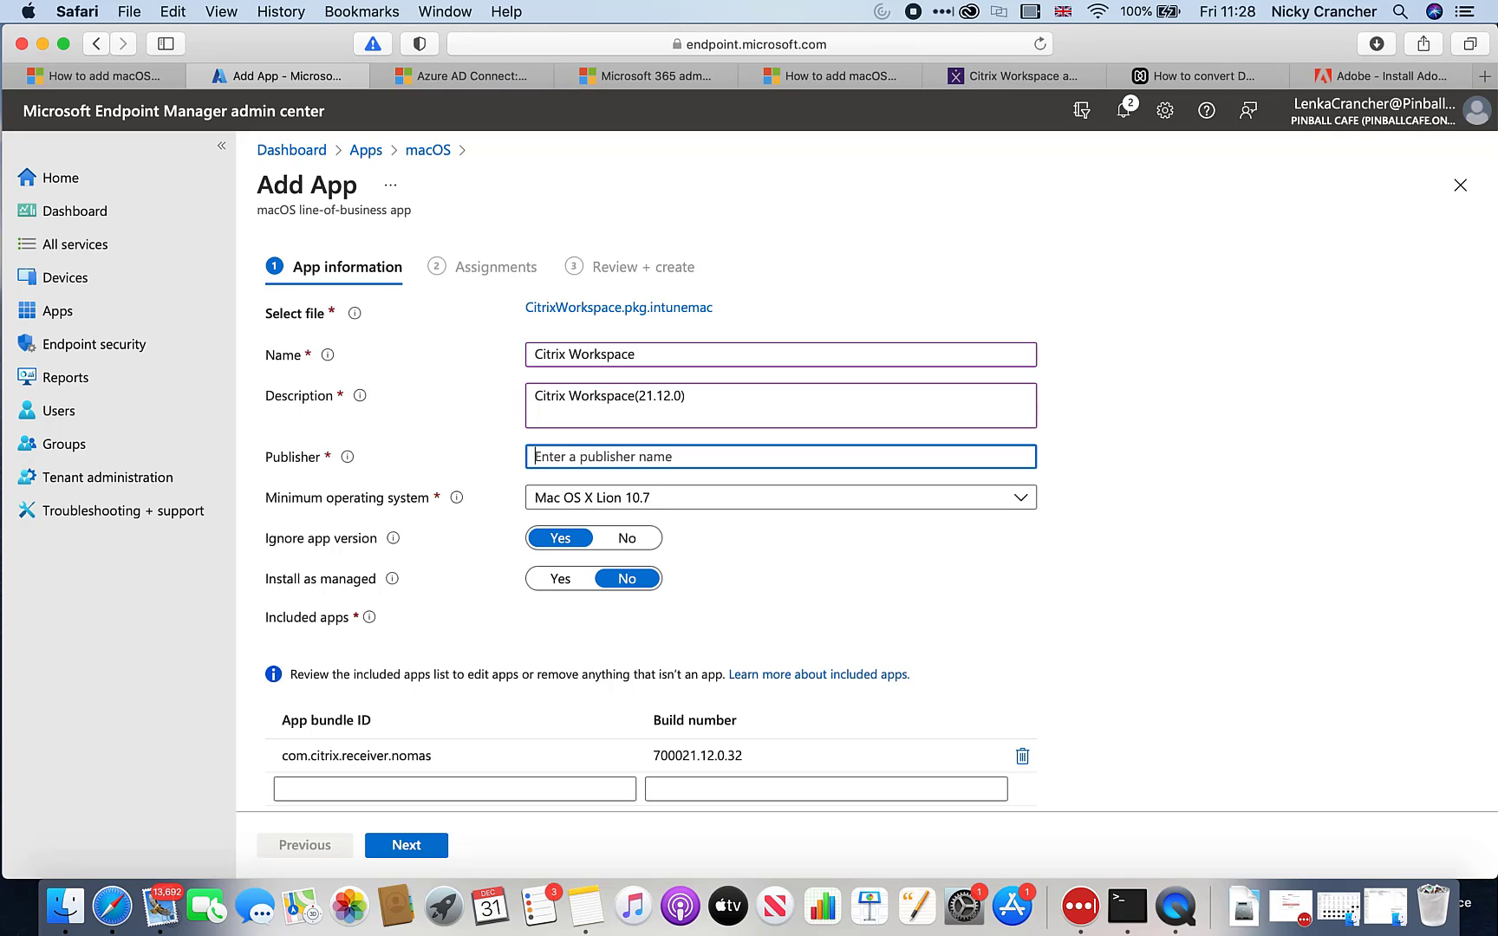
{"action": "type", "text": "Citrix"}
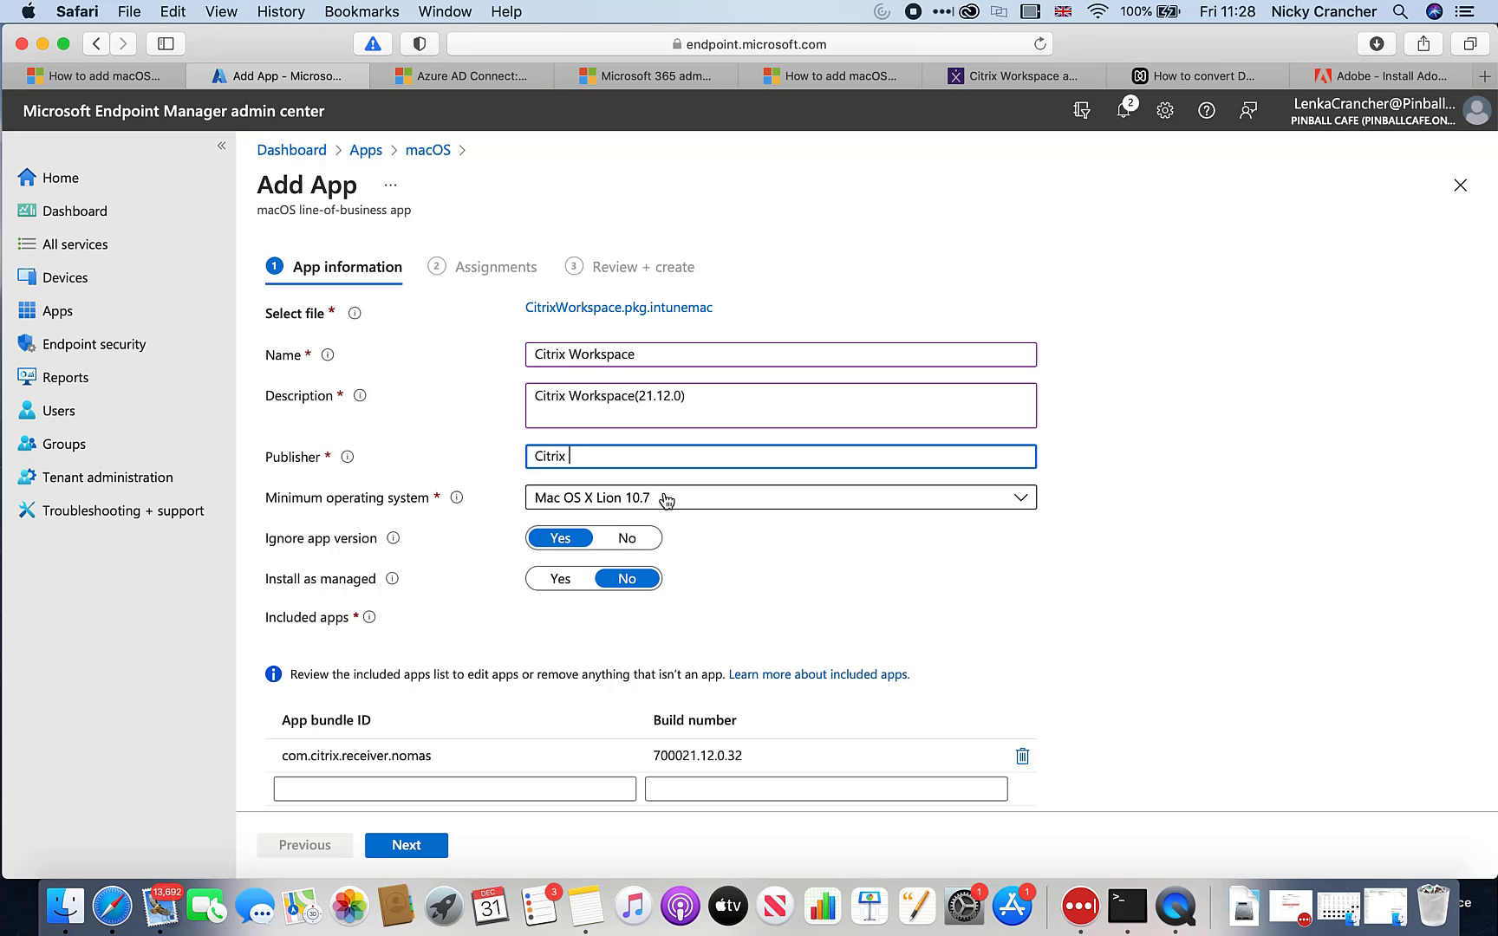
{"action": "left_click", "coordinate": [707, 503]}
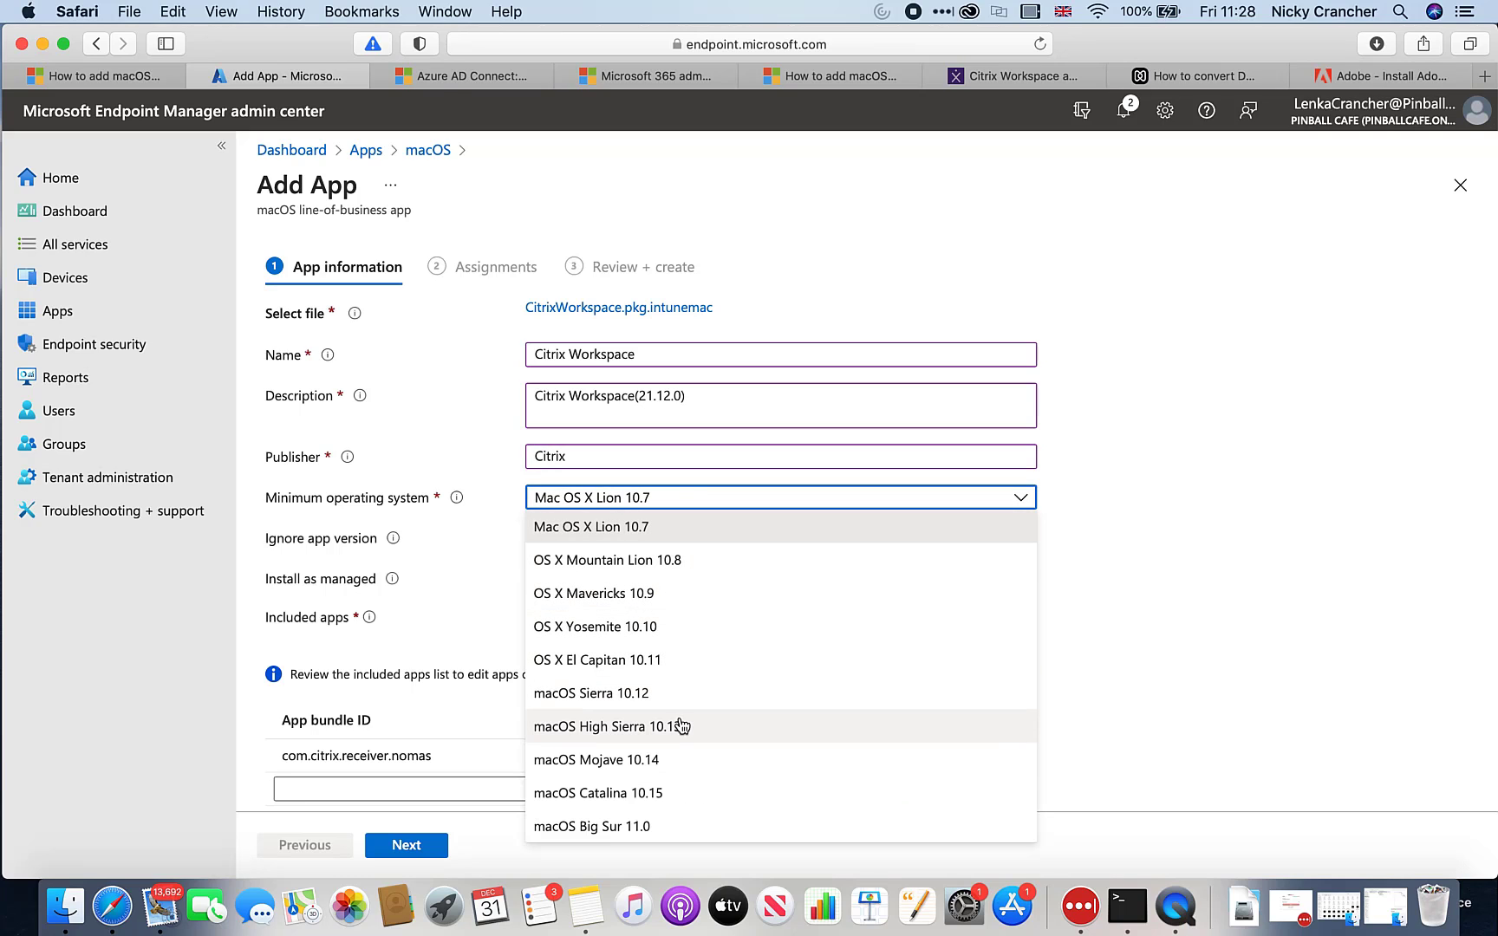
{"action": "left_click", "coordinate": [707, 528]}
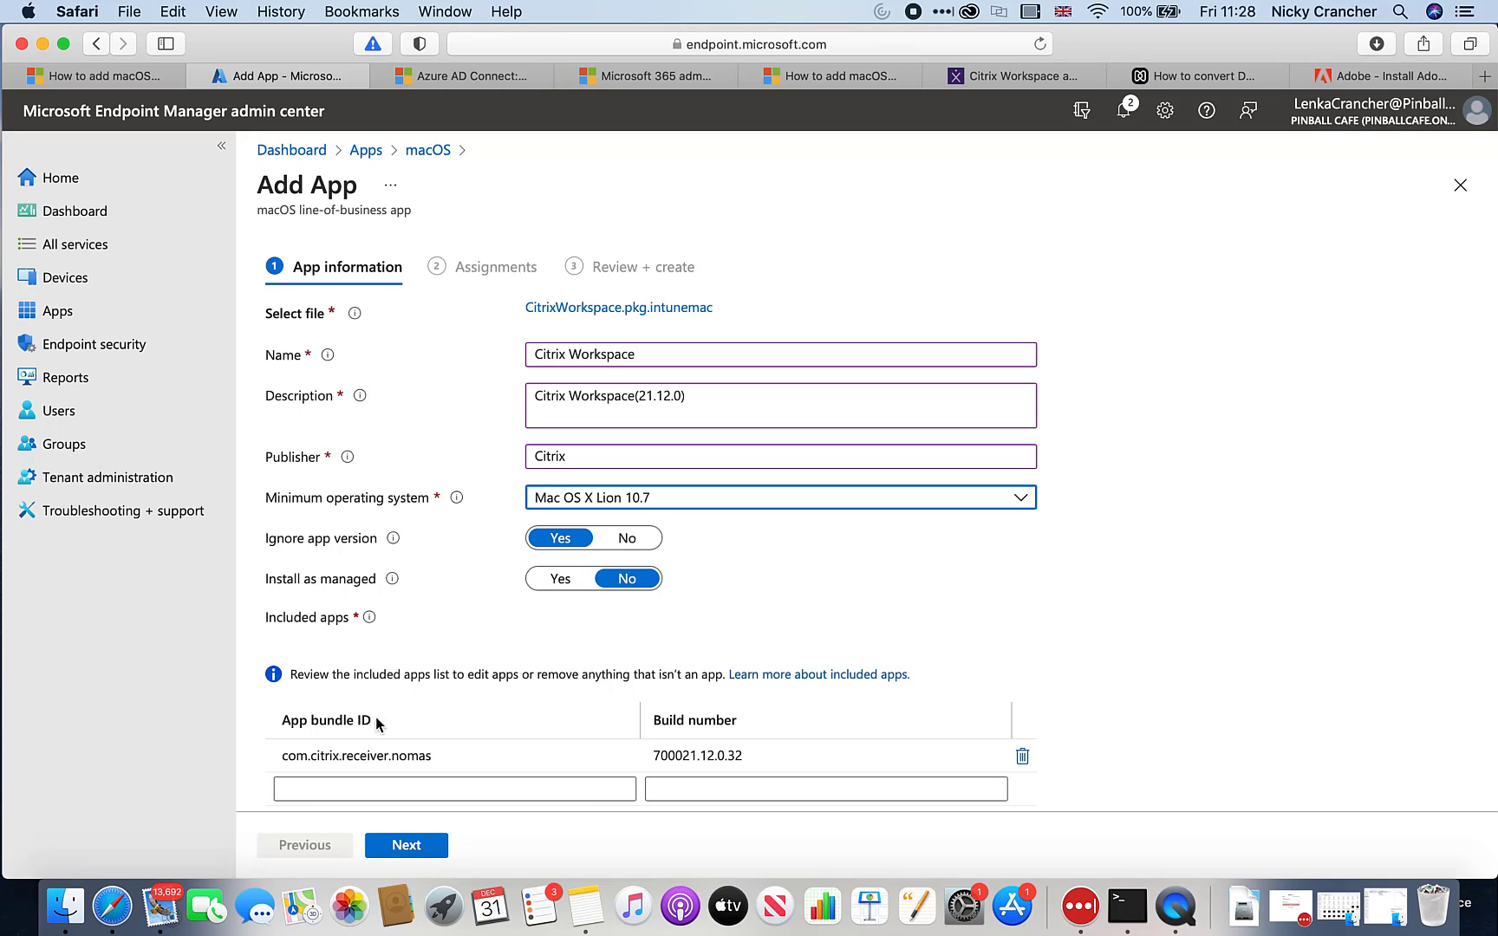
{"action": "left_click", "coordinate": [789, 636]}
Step: Show the app as featured in the Company Portal, assign it the Business category and review the remaining app information
{"action": "scroll", "coordinate": [789, 635], "scroll_direction": "down", "scroll_amount": 5}
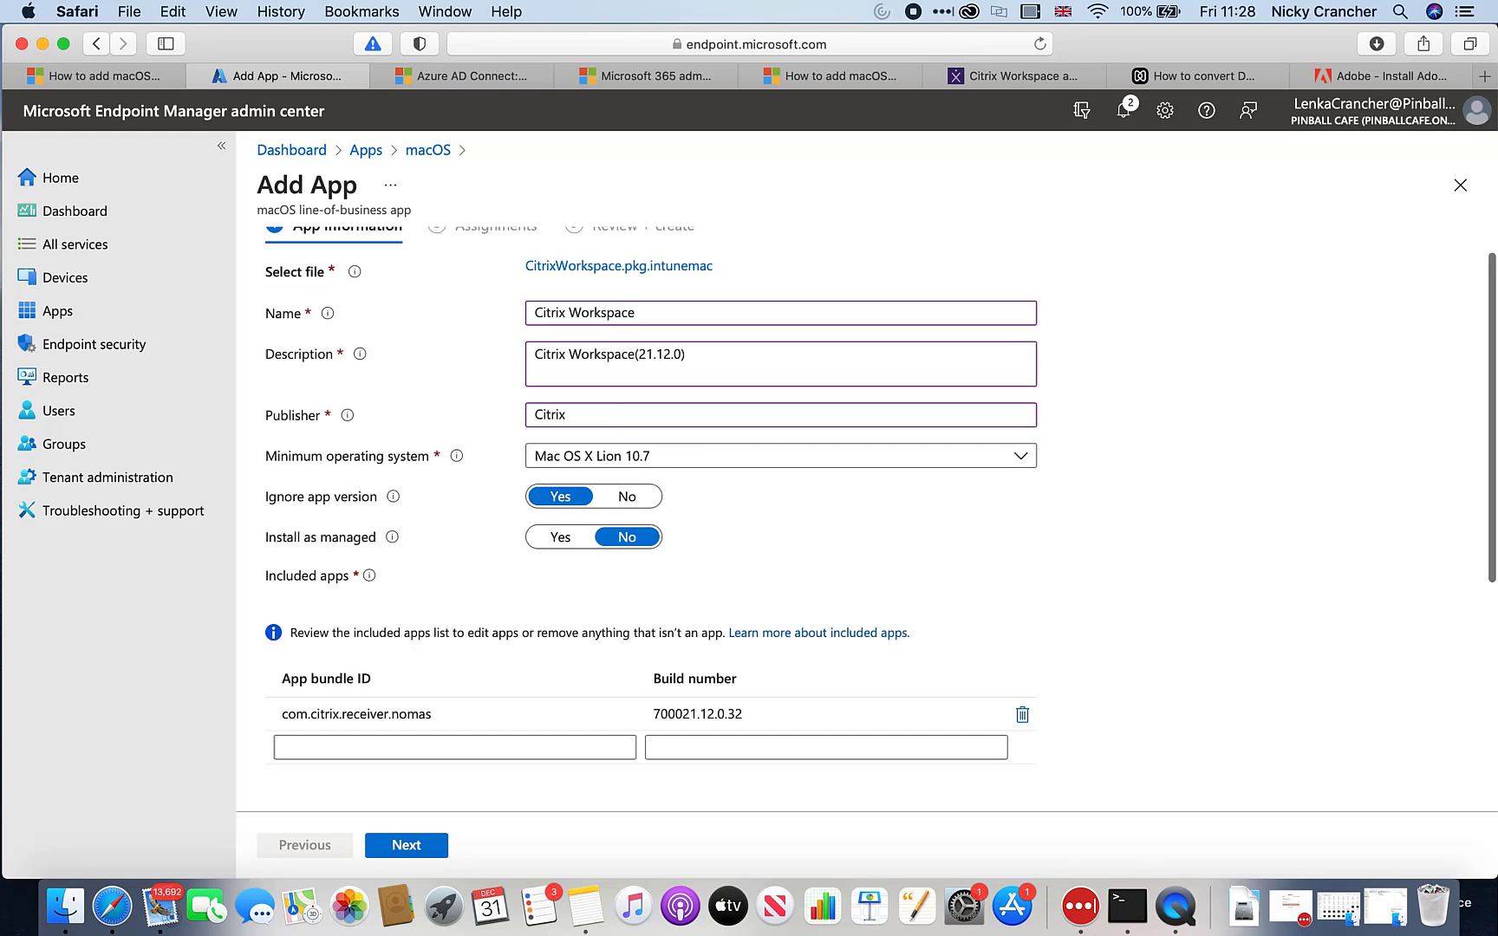
{"action": "scroll", "coordinate": [789, 636], "scroll_direction": "down", "scroll_amount": 3}
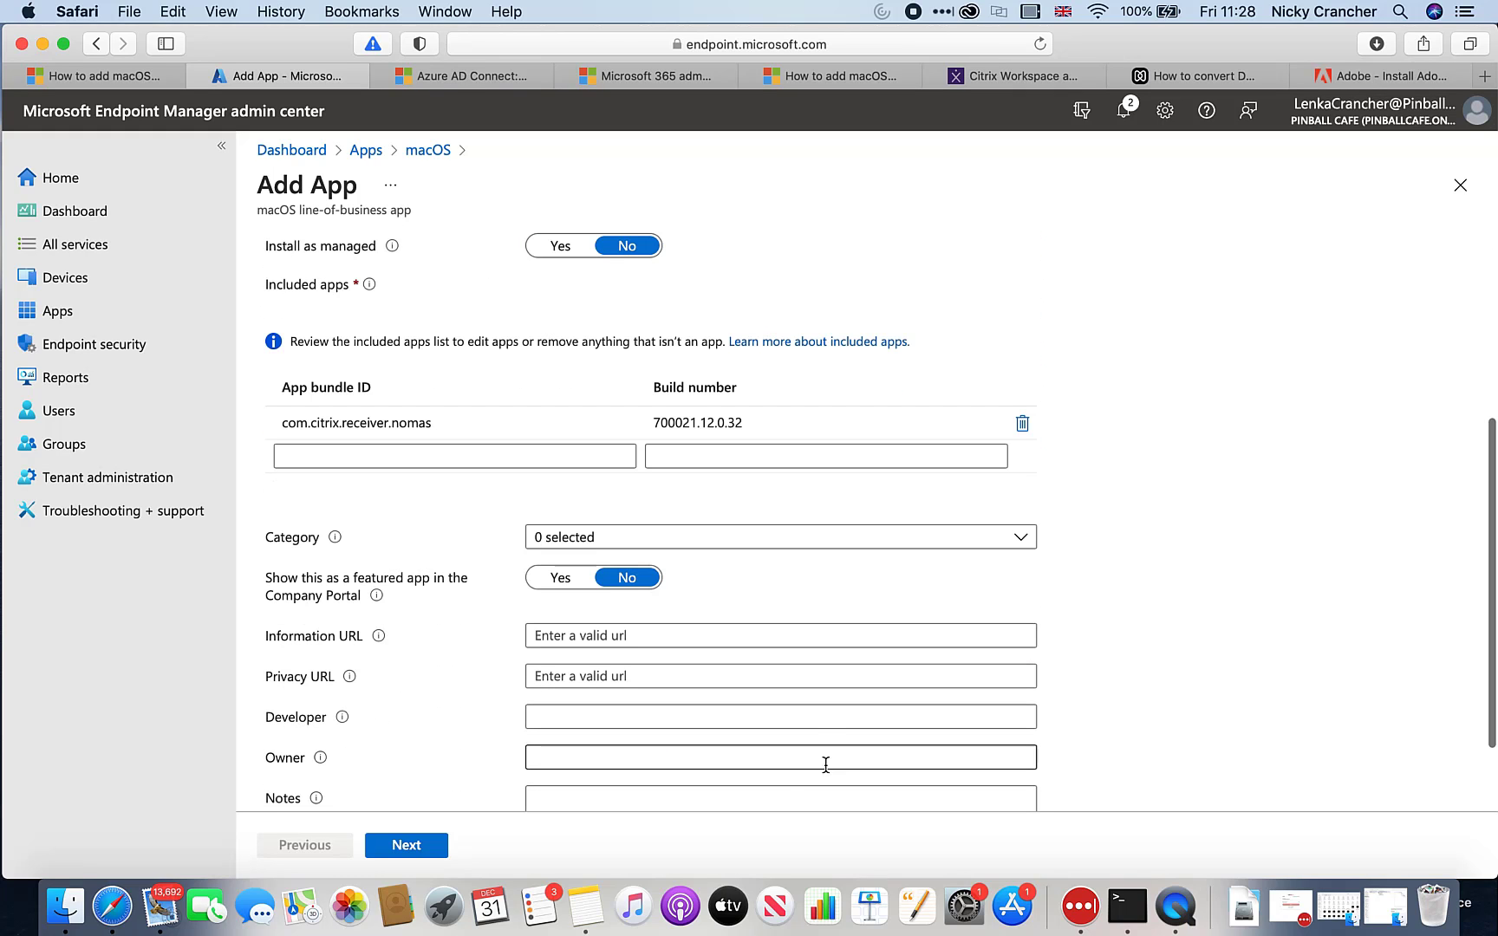
{"action": "left_click", "coordinate": [561, 581]}
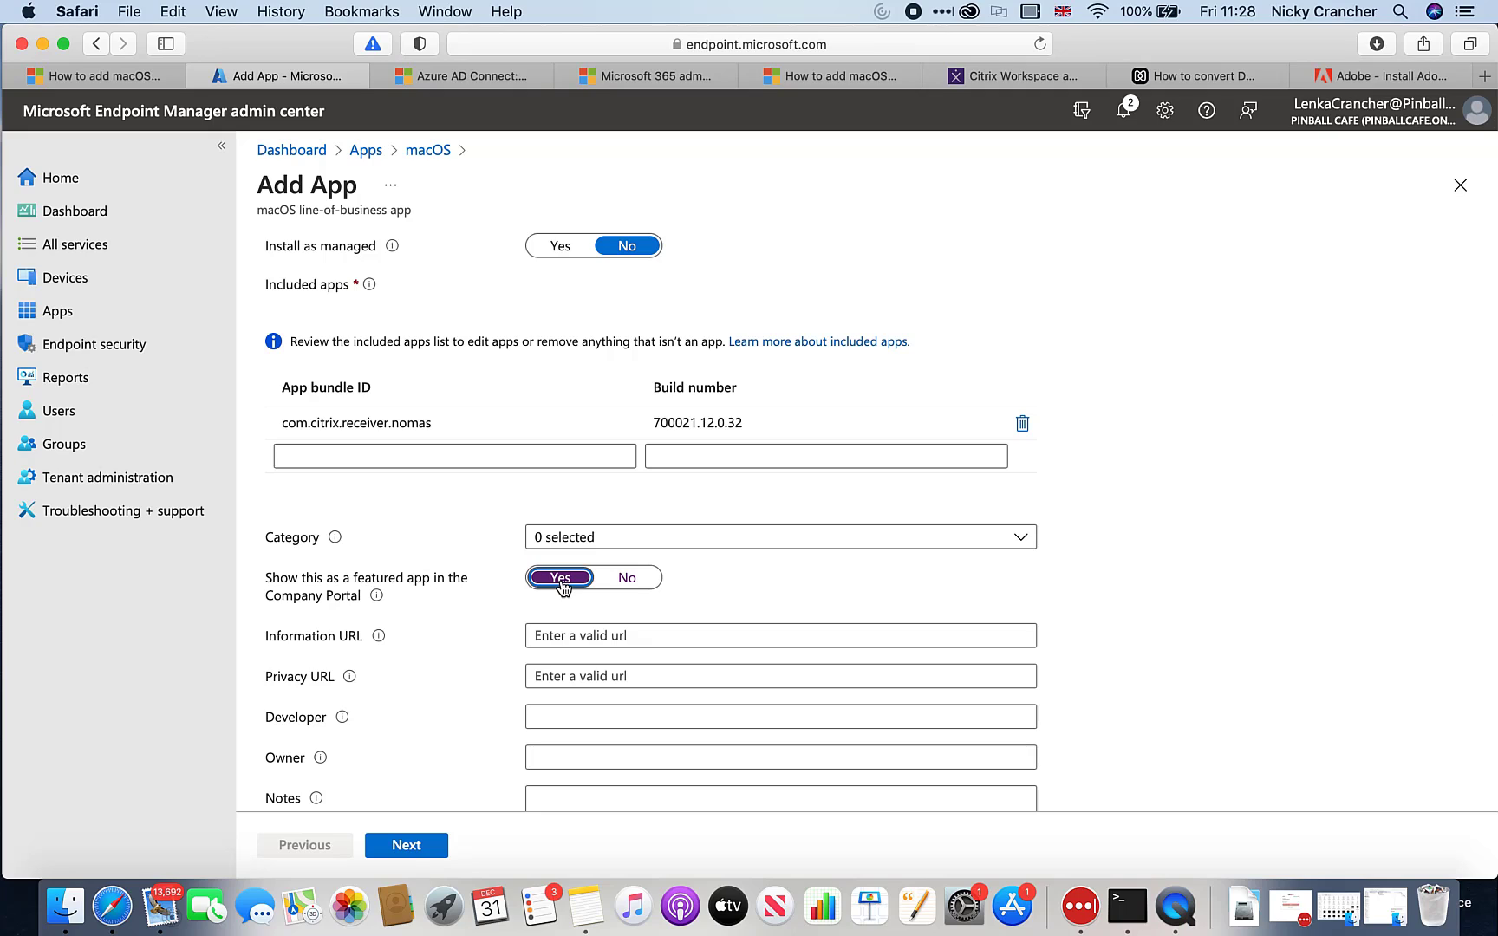
{"action": "left_click", "coordinate": [614, 544]}
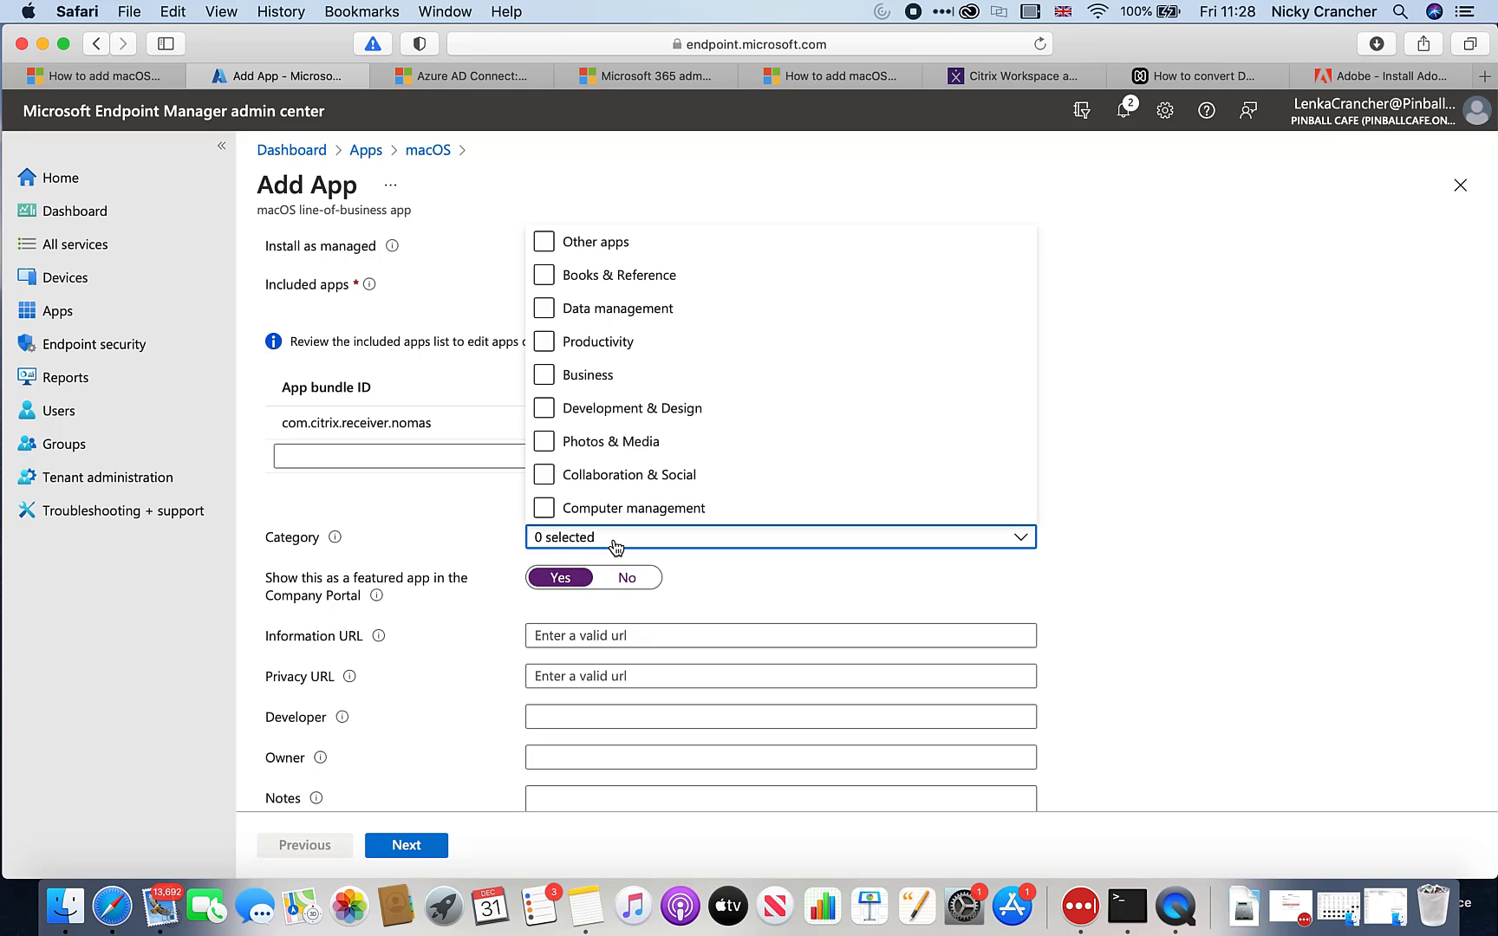
{"action": "left_click", "coordinate": [544, 375]}
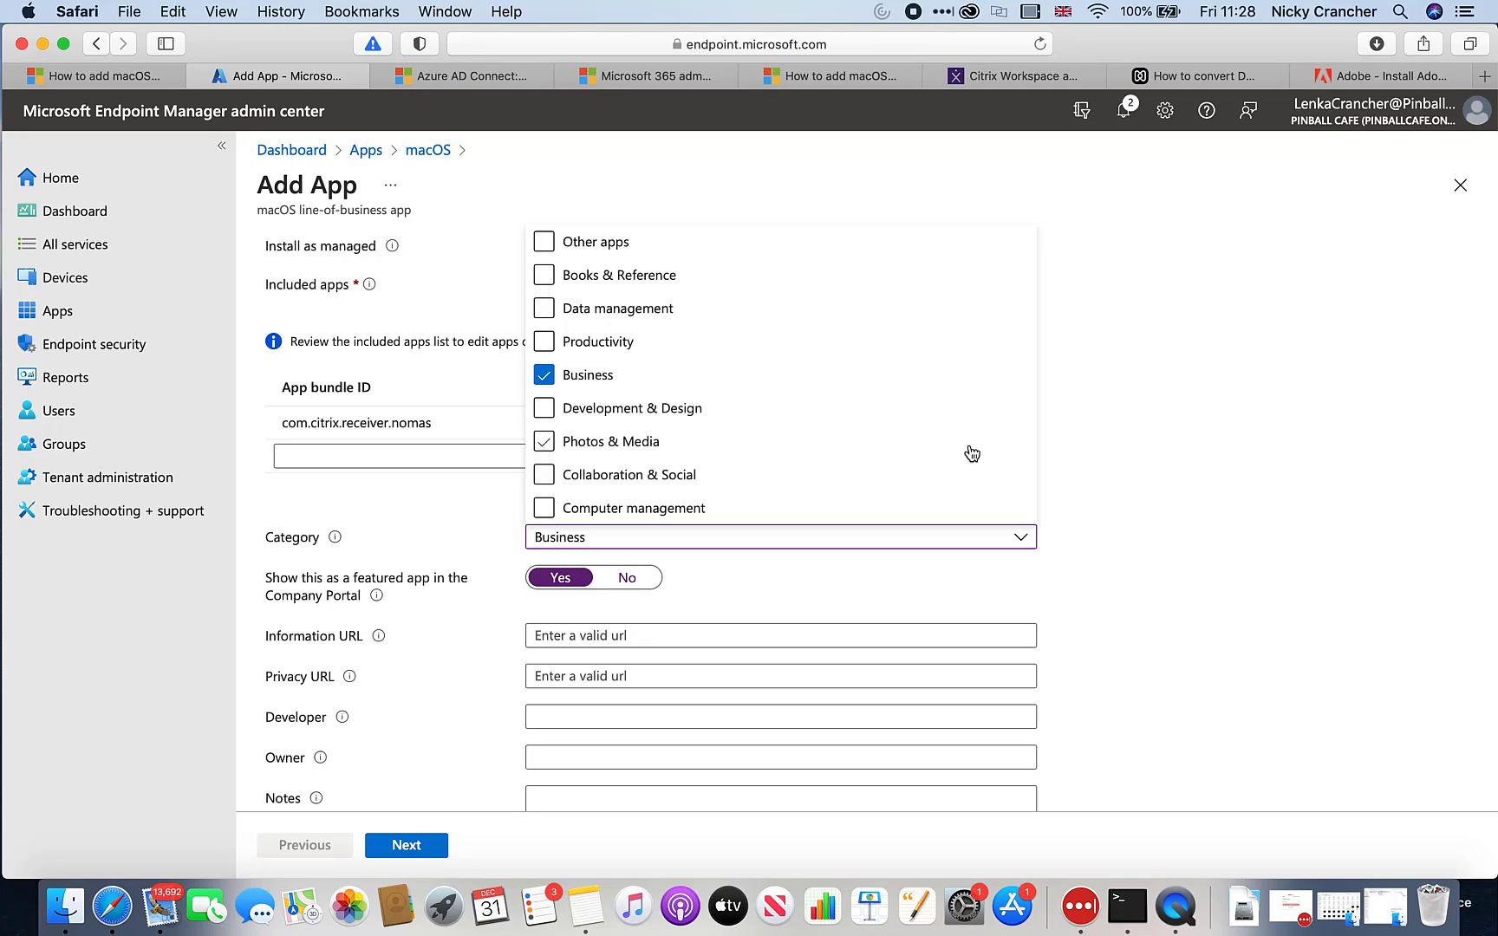
{"action": "left_click", "coordinate": [1213, 450]}
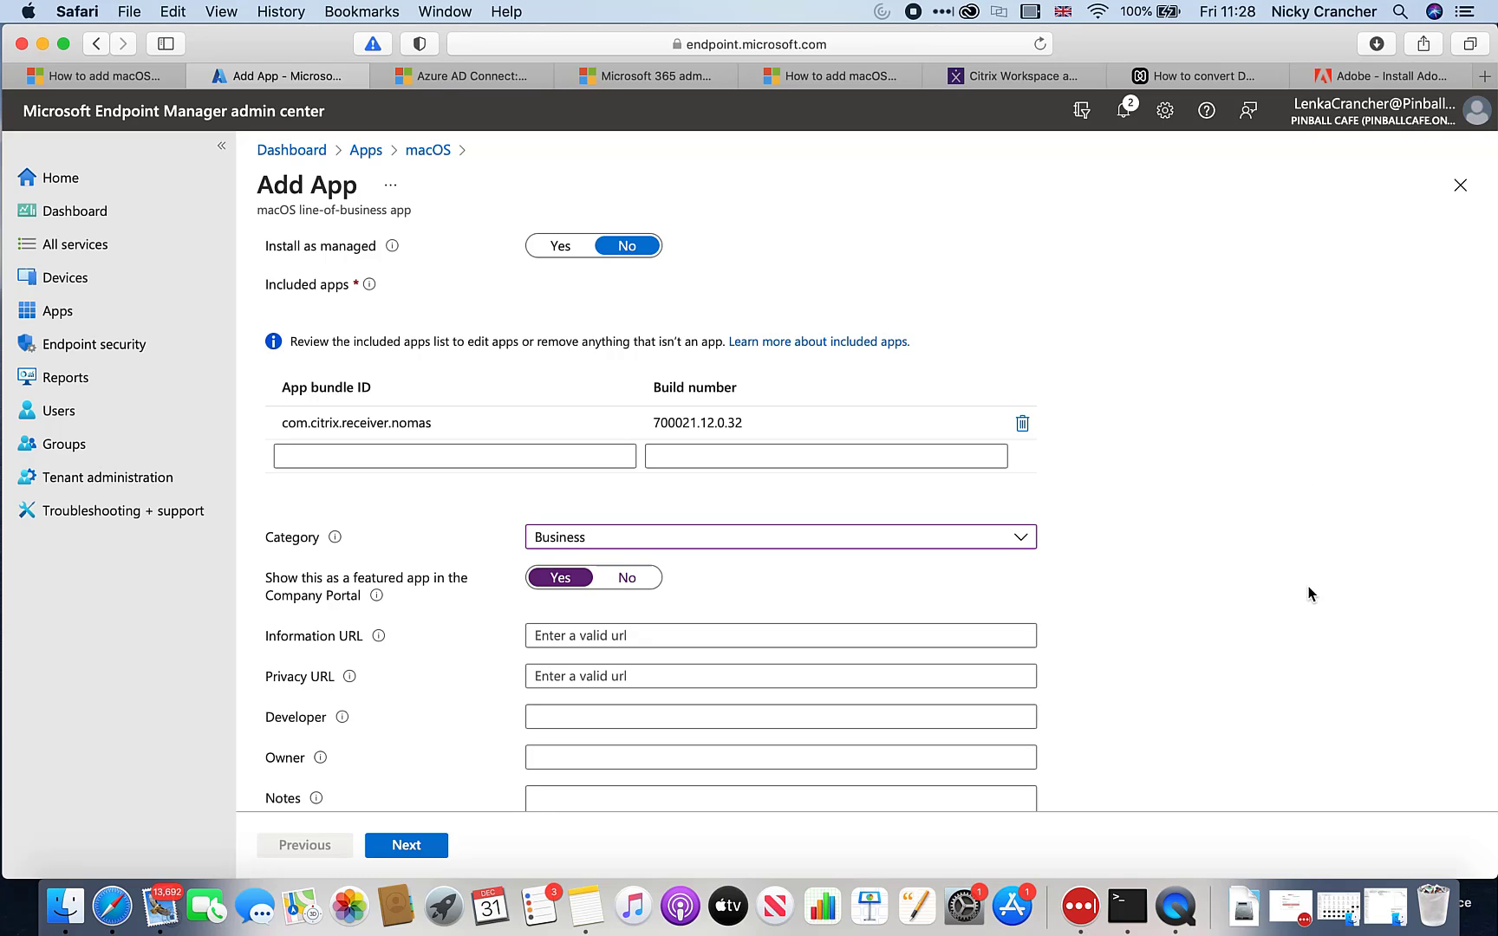
{"action": "scroll", "coordinate": [1311, 594], "scroll_direction": "down", "scroll_amount": 3}
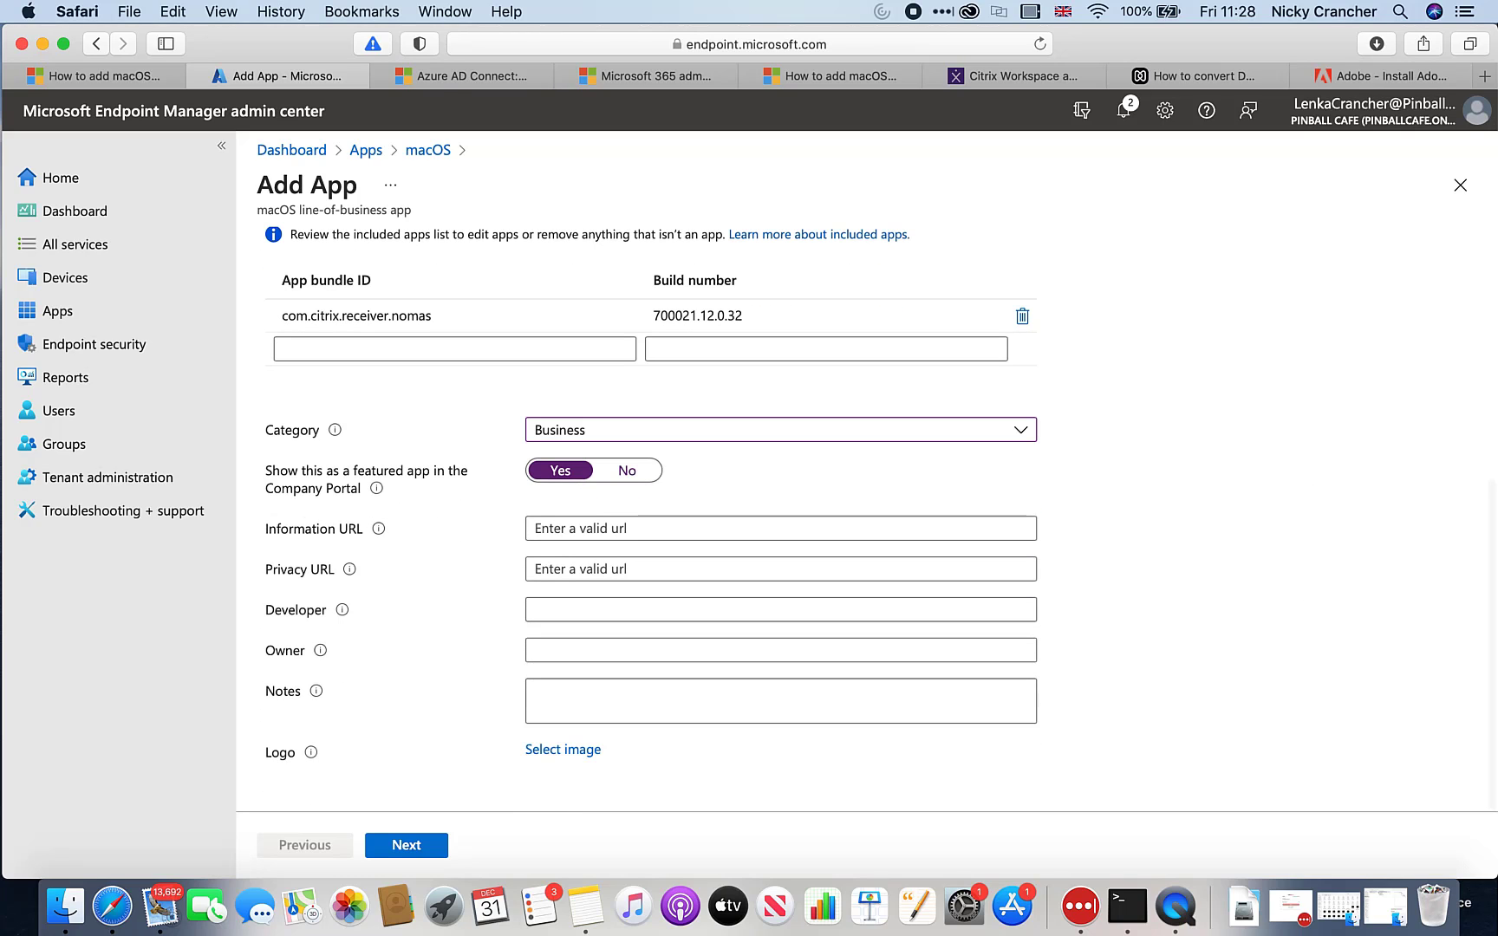
{"action": "scroll", "coordinate": [881, 514], "scroll_direction": "up", "scroll_amount": 6}
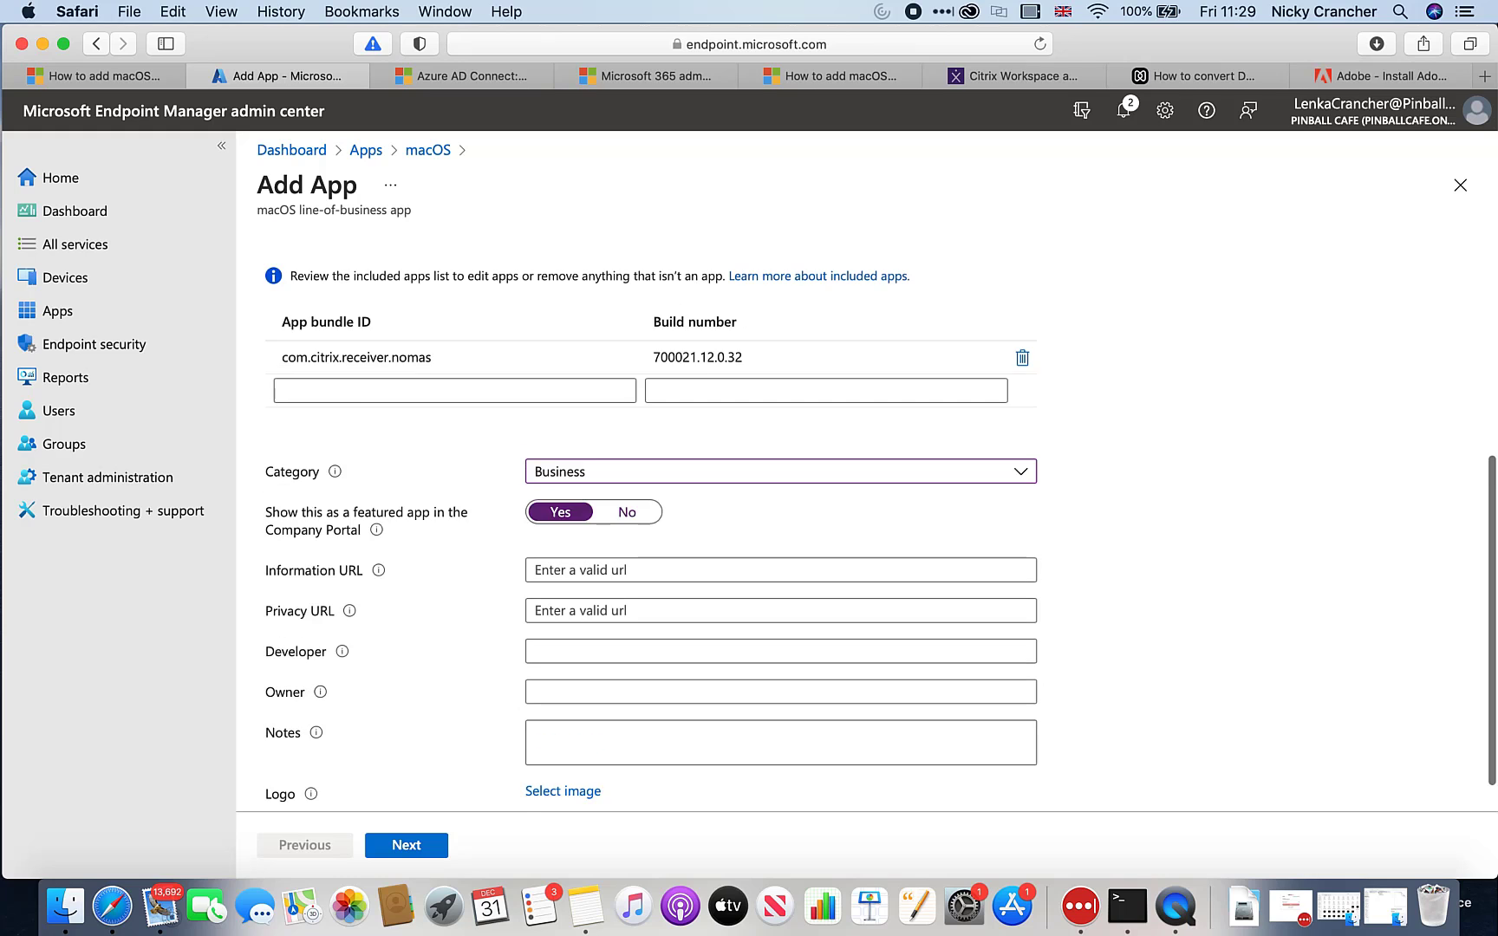
{"action": "scroll", "coordinate": [881, 517], "scroll_direction": "up", "scroll_amount": 5}
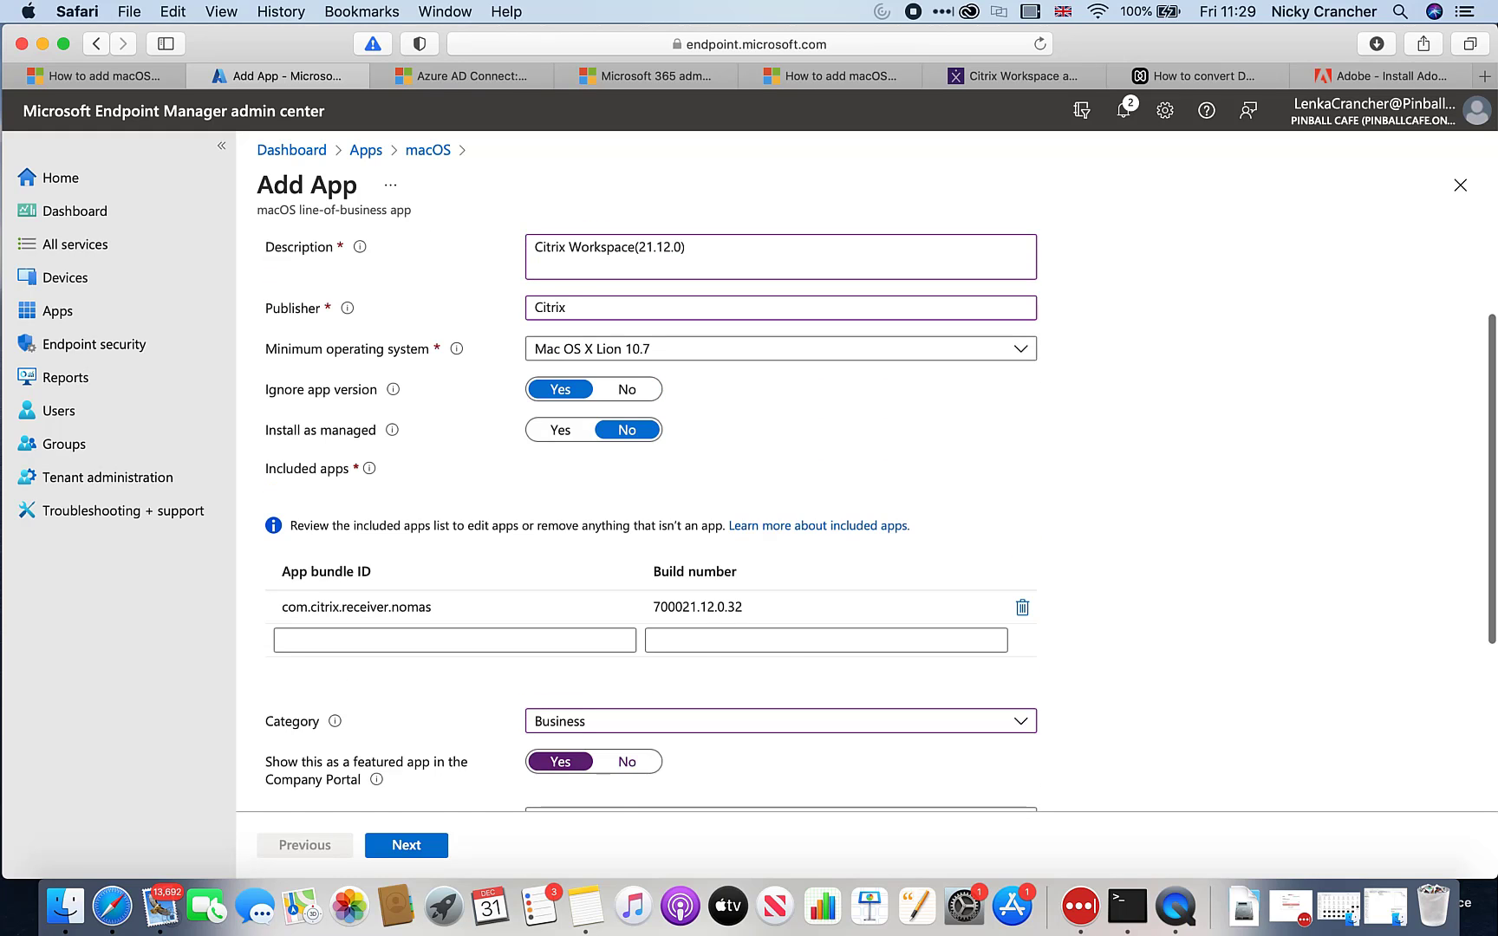
{"action": "scroll", "coordinate": [881, 513], "scroll_direction": "down", "scroll_amount": 11}
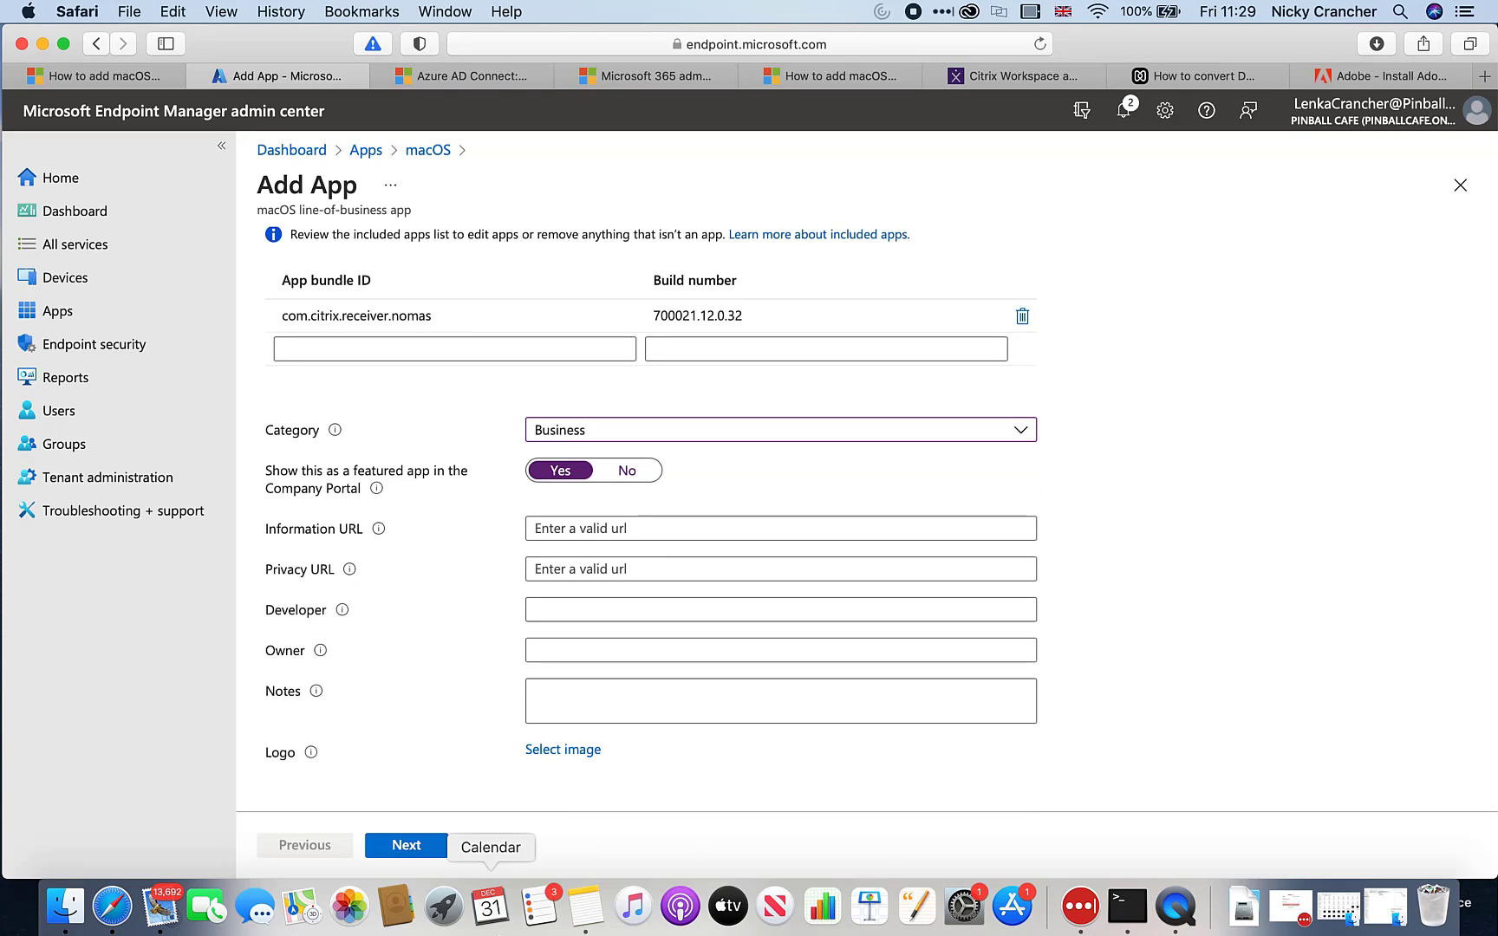
Step: Make the app available to all users under Available for enrolled devices, then create it
{"action": "left_click", "coordinate": [420, 856]}
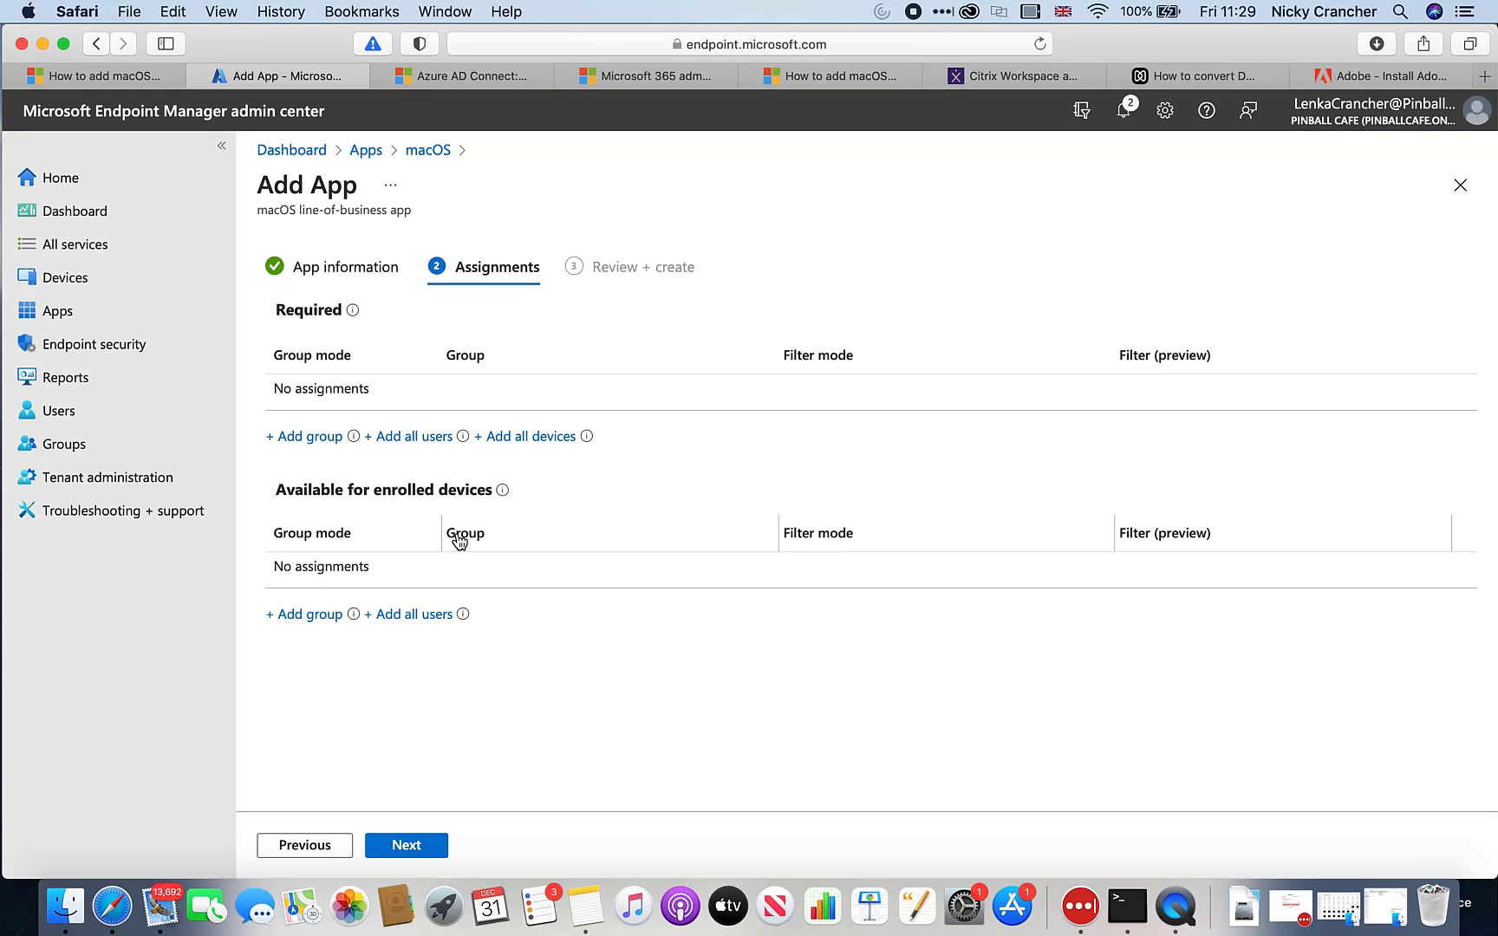
{"action": "left_click", "coordinate": [424, 614]}
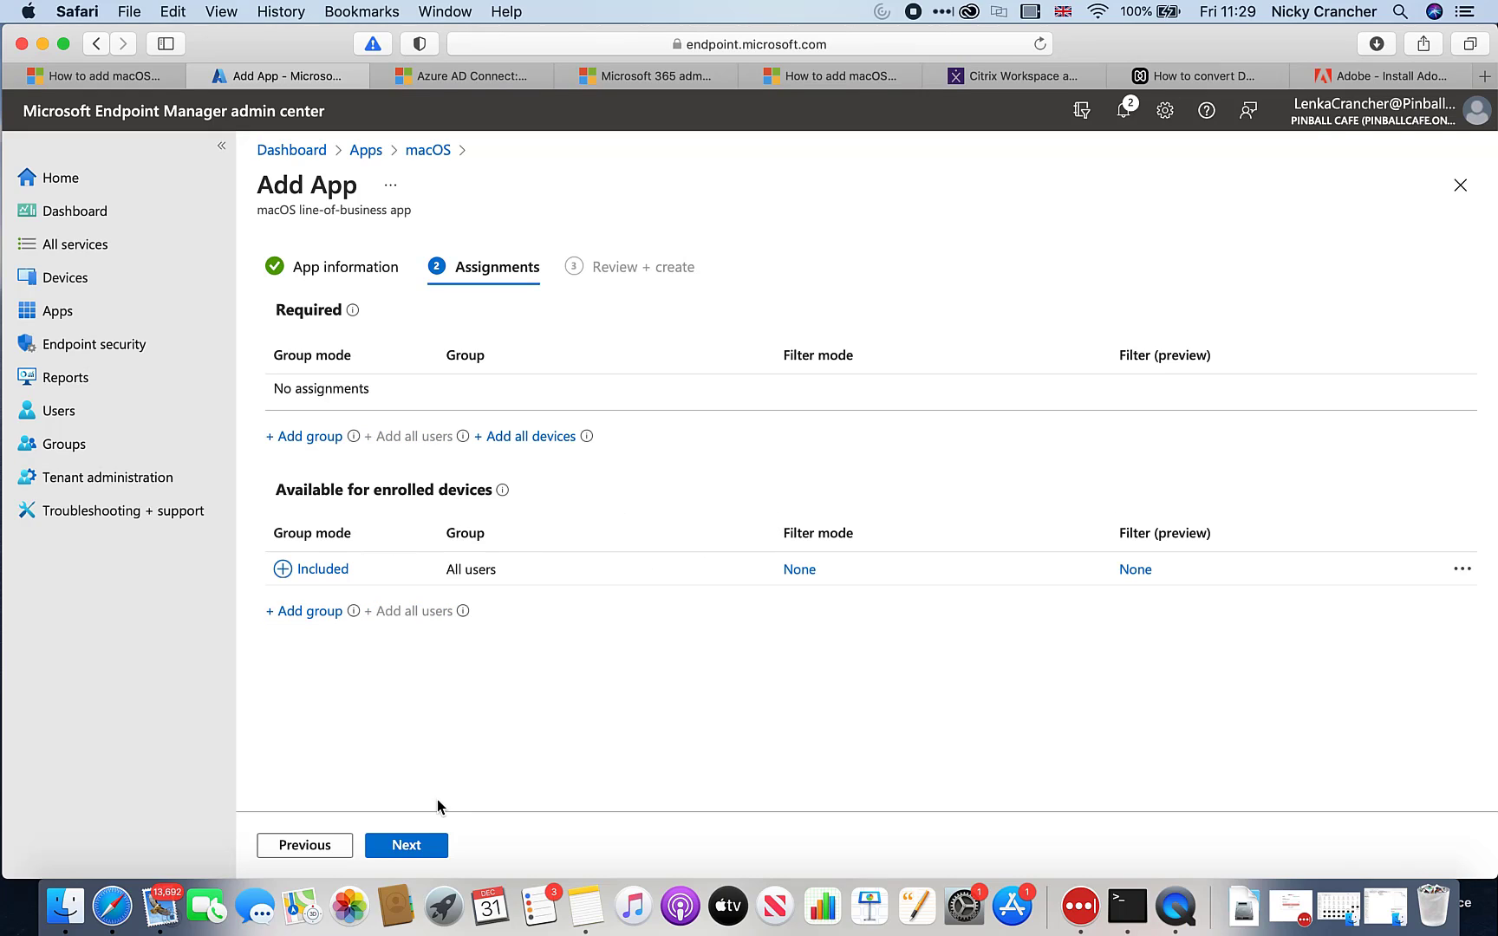
{"action": "left_click", "coordinate": [407, 846]}
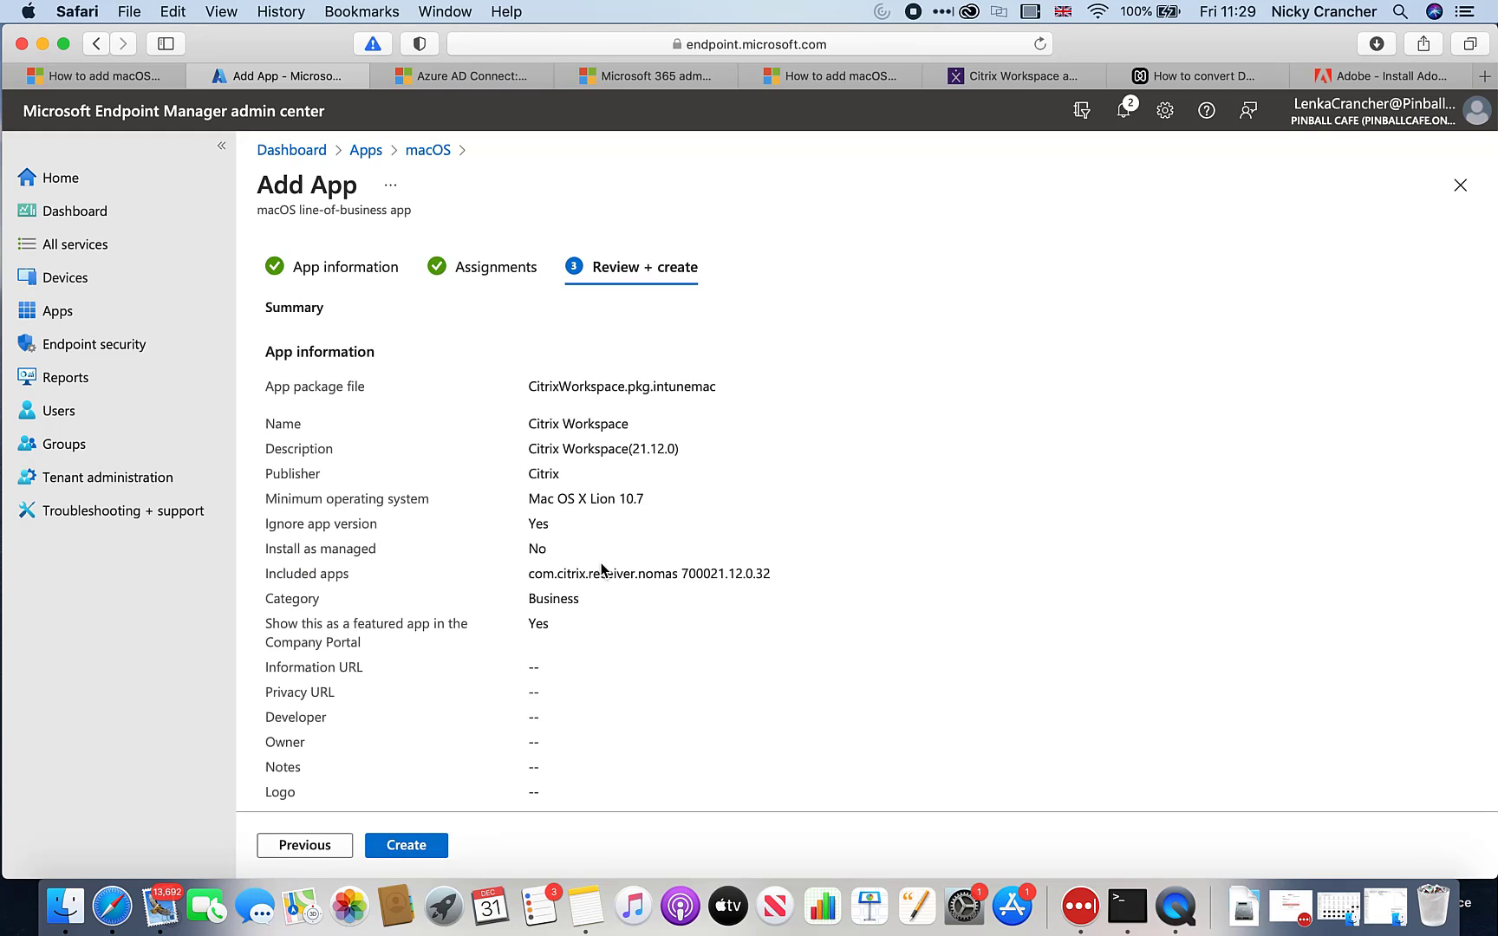
{"action": "left_click", "coordinate": [424, 850]}
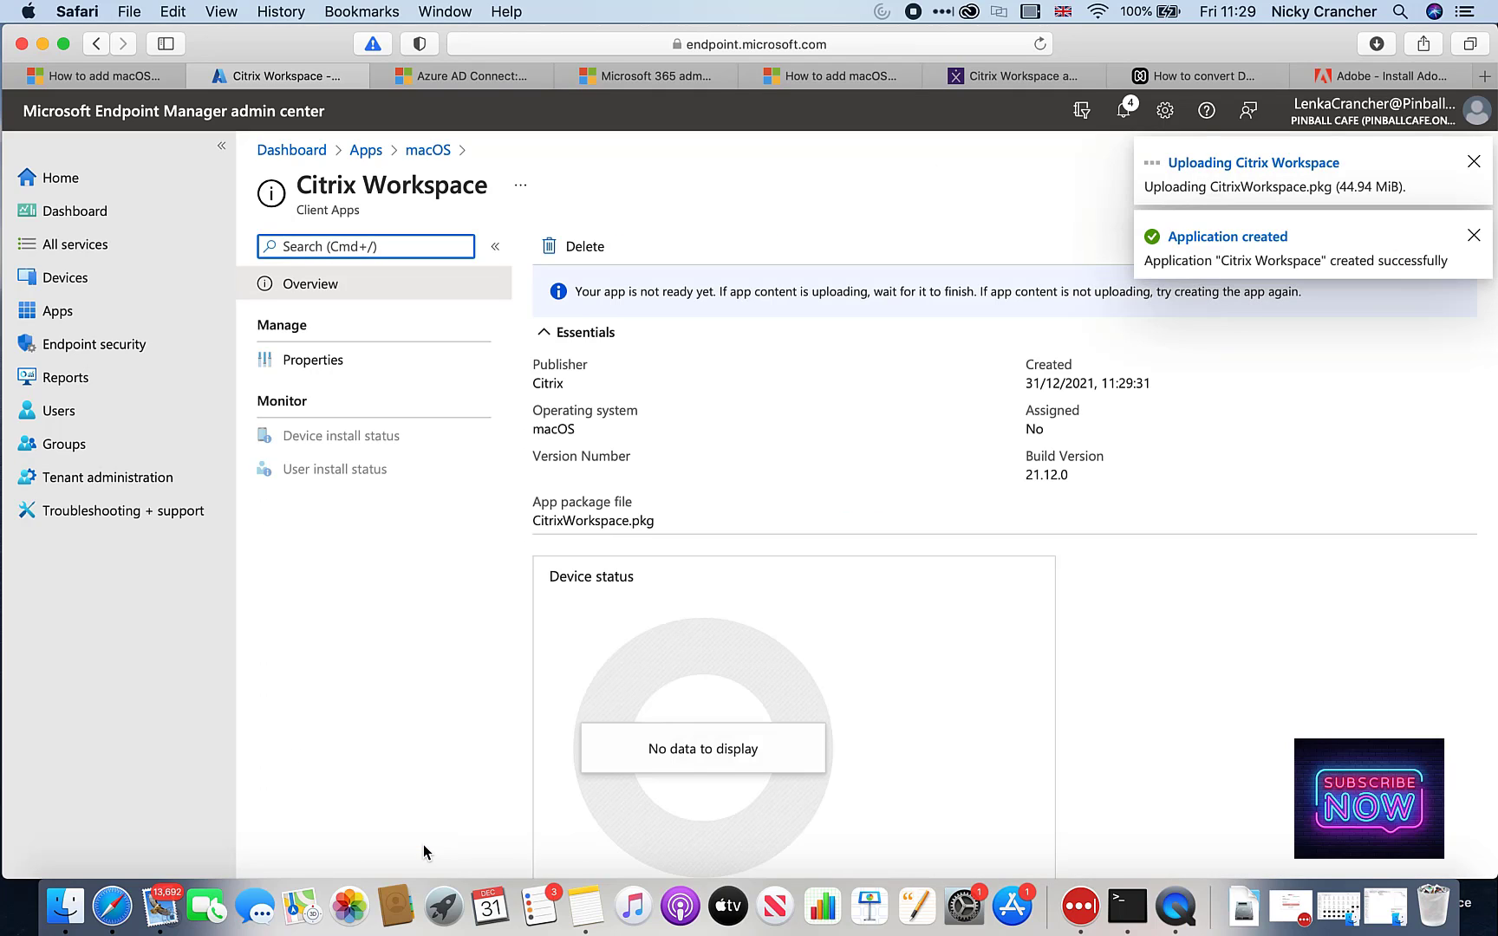
Step: Examine the Citrix Workspace app's properties, including its app information and assignments
{"action": "left_click", "coordinate": [328, 359]}
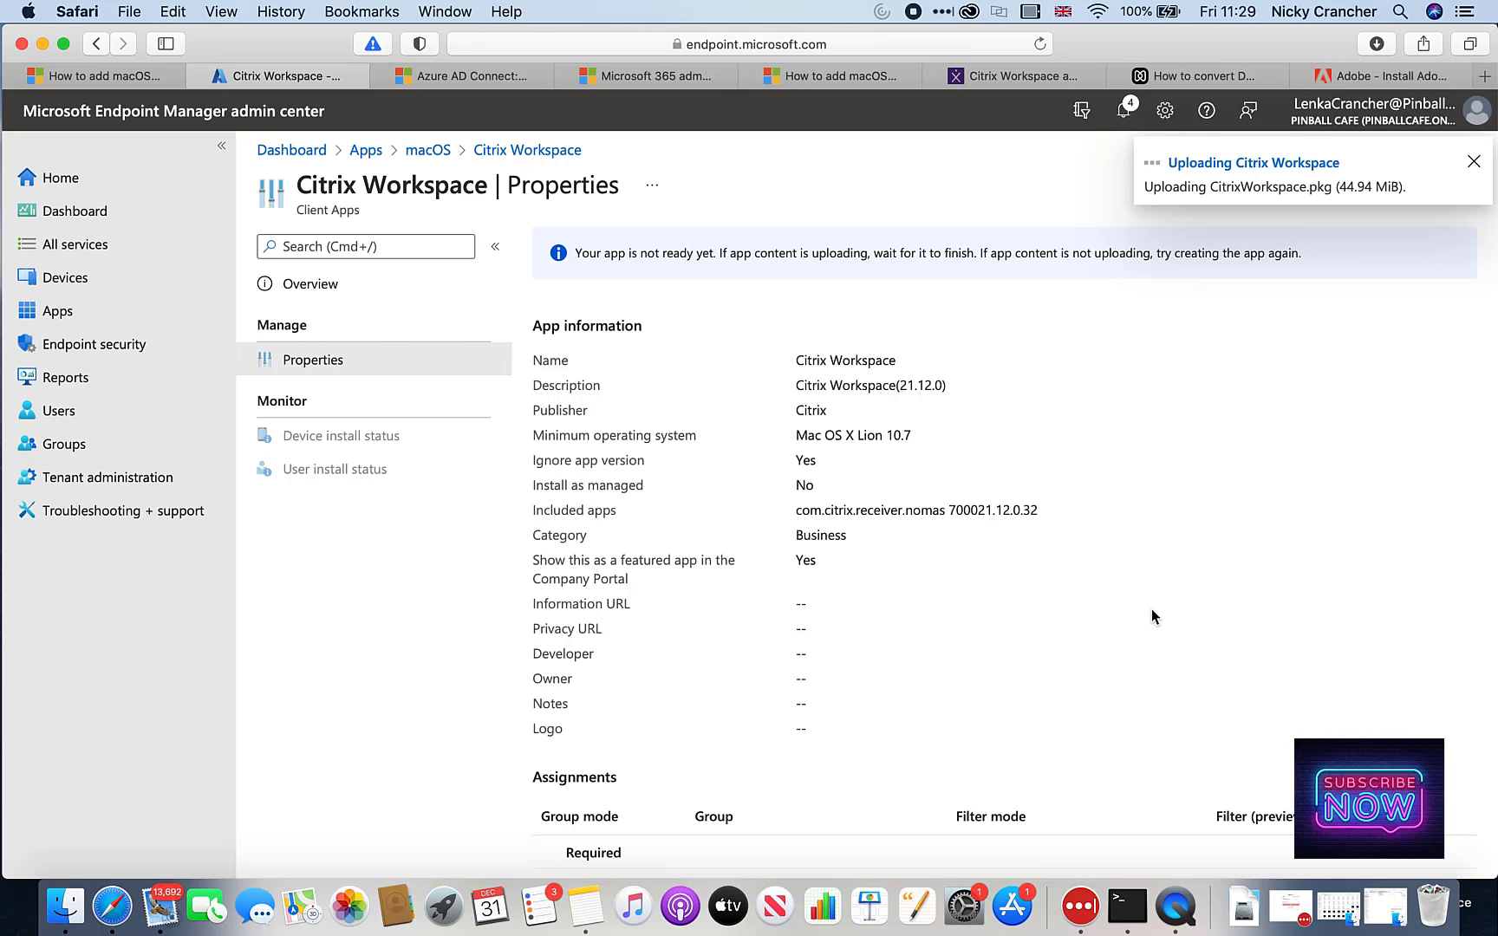
{"action": "scroll", "coordinate": [1151, 614], "scroll_direction": "down", "scroll_amount": 2}
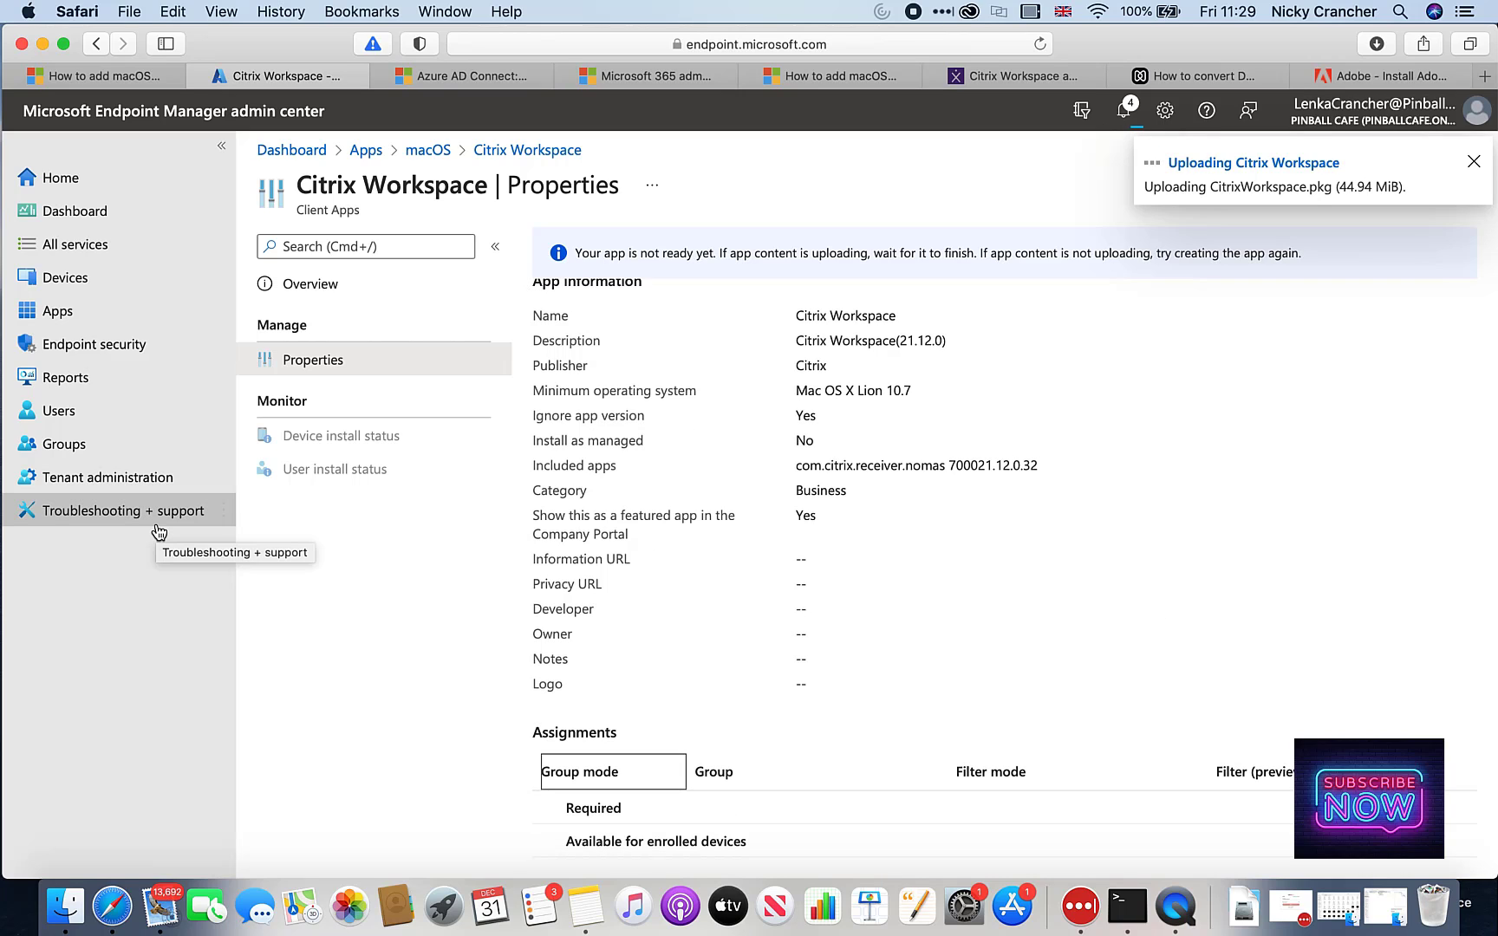